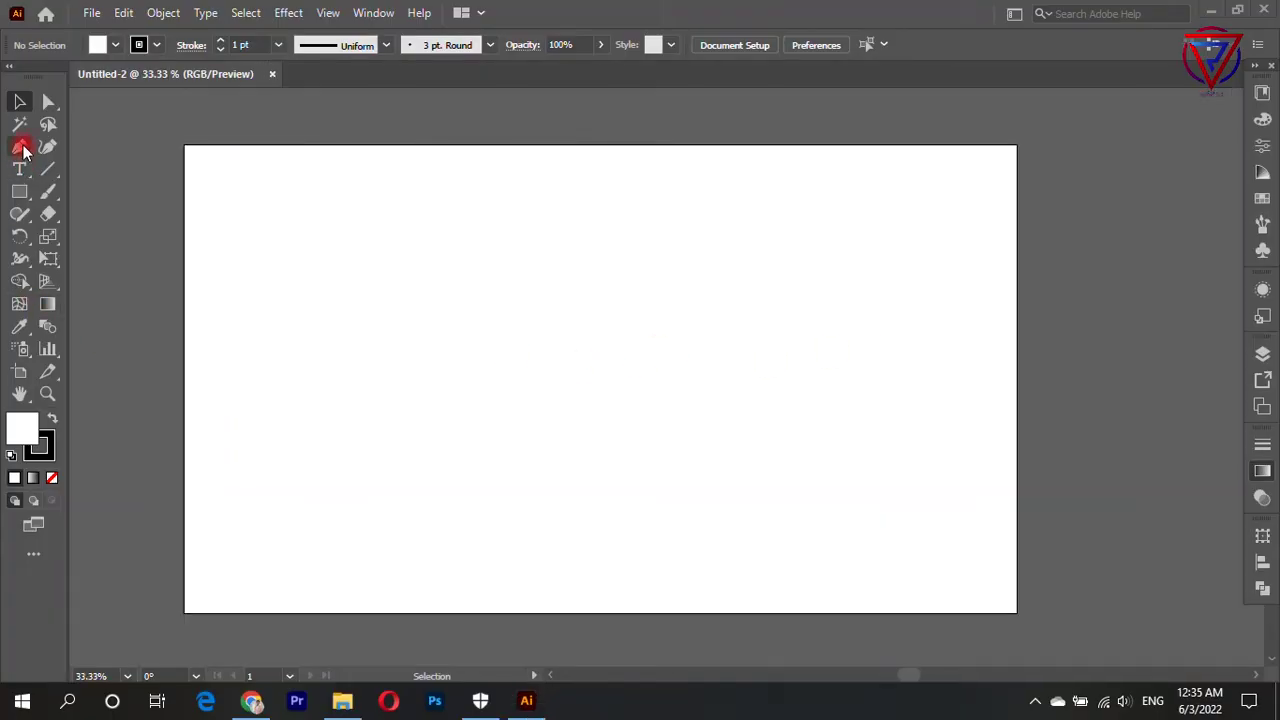
# Place VREMIX text on the artboard and set it to 72 pt.
pyautogui.click(19, 169)
pyautogui.click(420, 336)
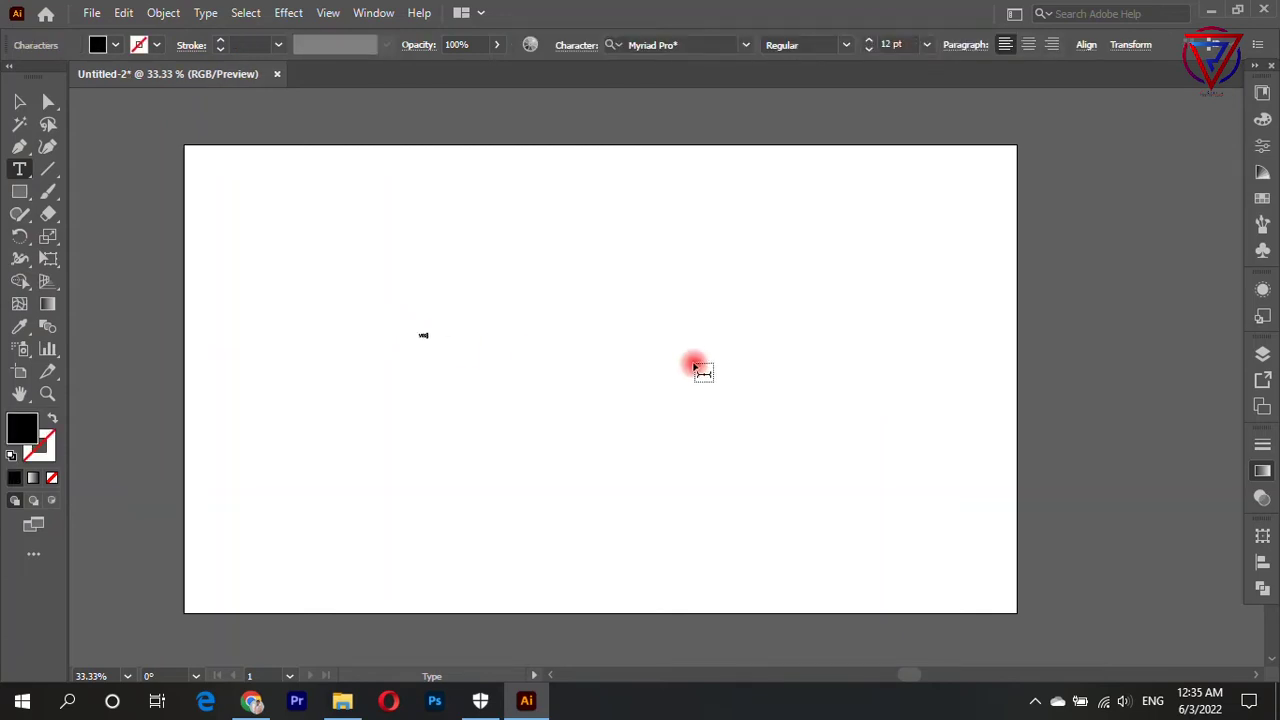
pyautogui.press('Escape')
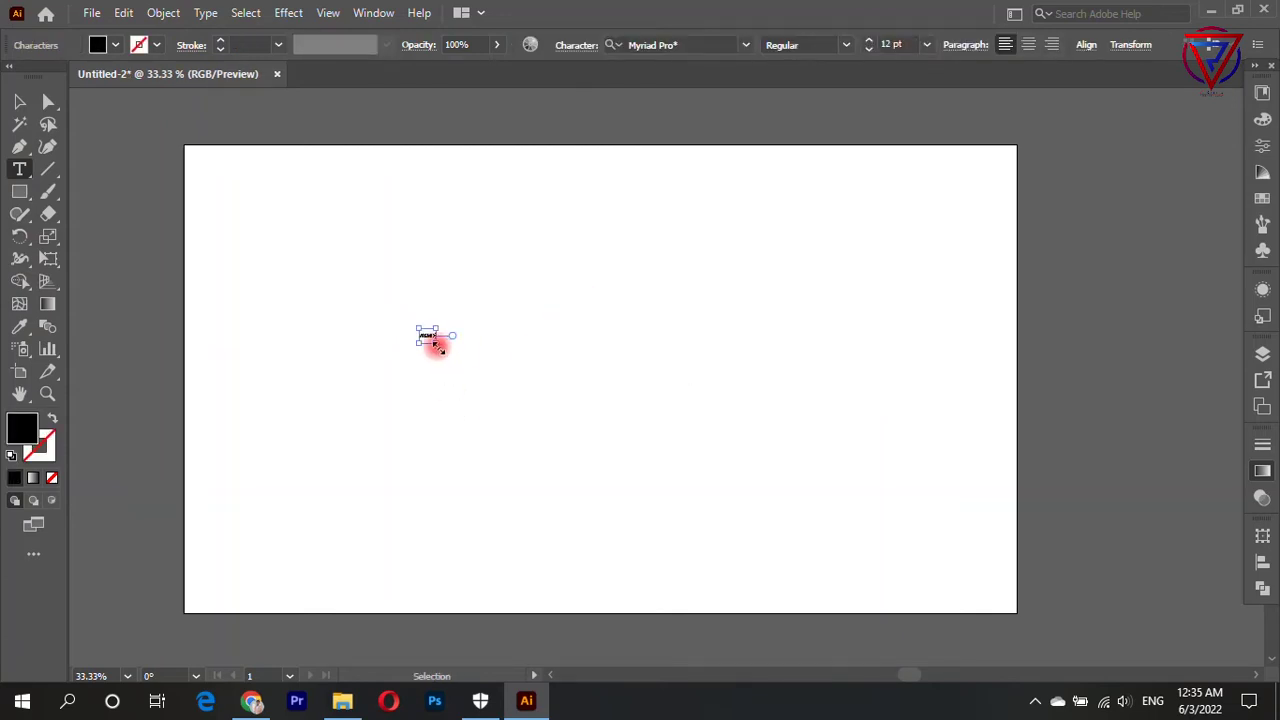
pyautogui.click(926, 44)
pyautogui.click(960, 377)
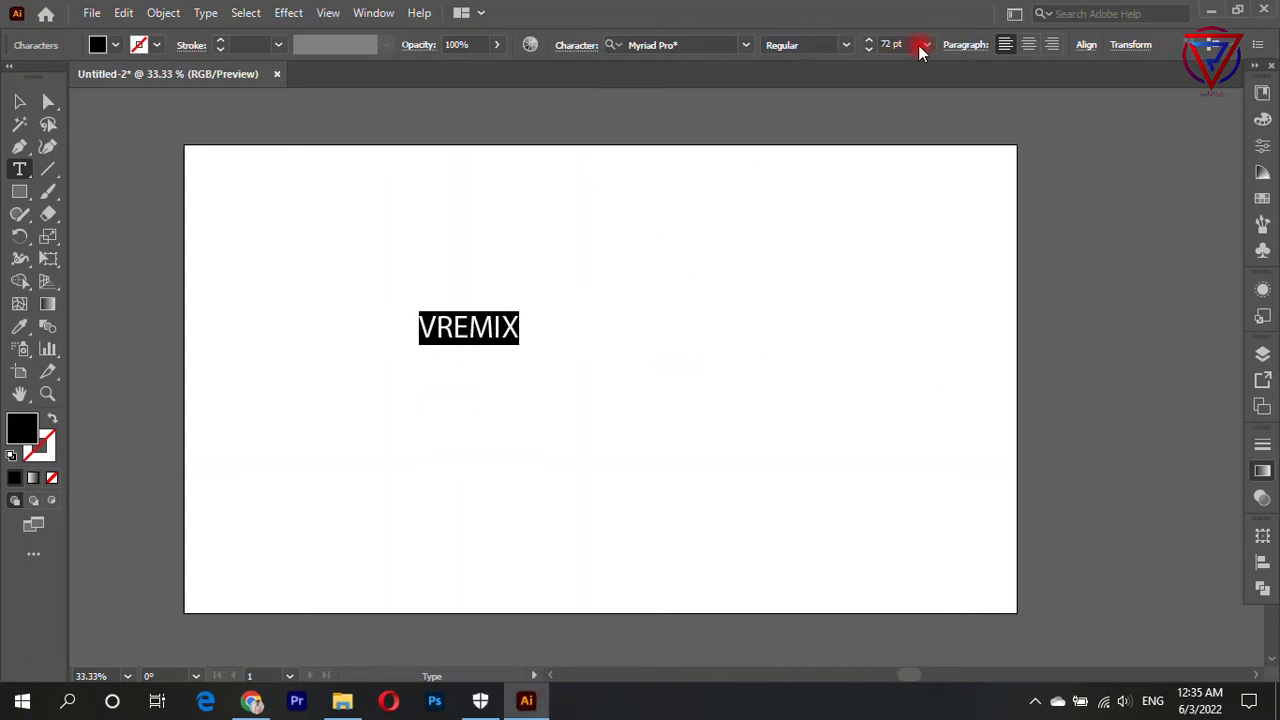
# Reapply 72 pt, then drag-scale VREMIX up to roughly 301.5 pt across the artboard.
pyautogui.scroll(2, 903, 43)
pyautogui.scroll(19, 903, 43)
pyautogui.scroll(10, 903, 43)
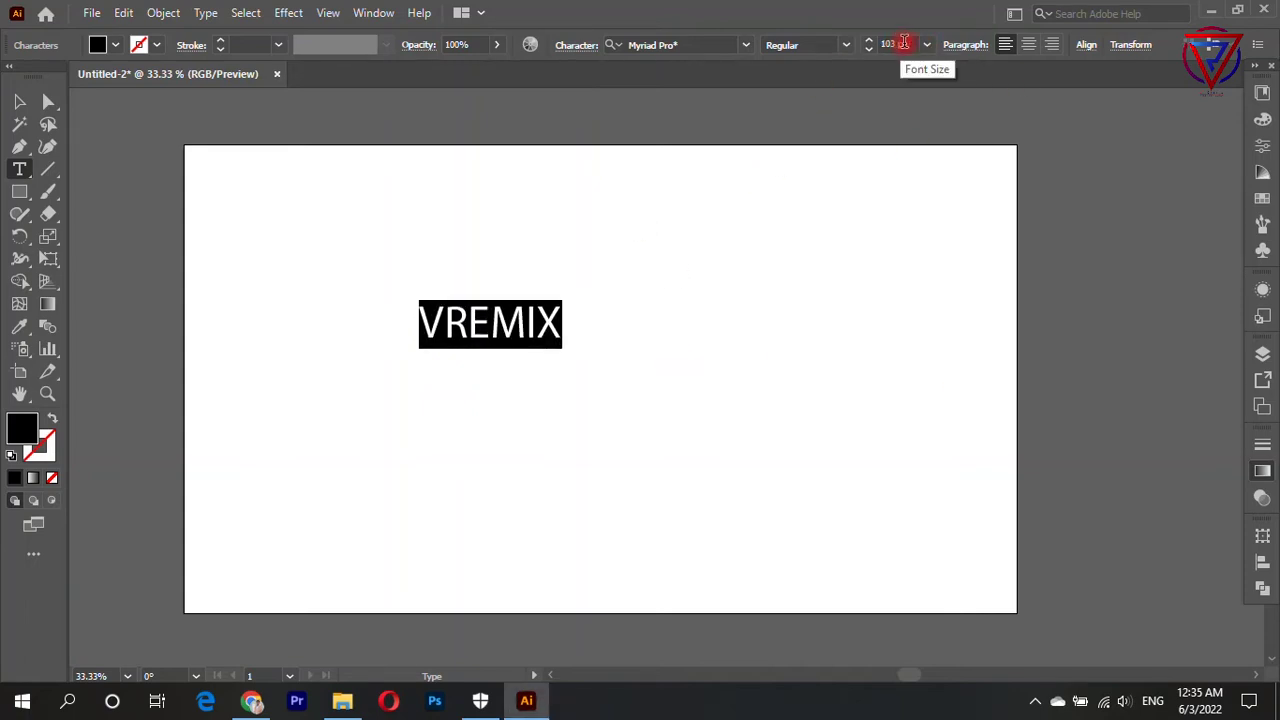
pyautogui.click(927, 45)
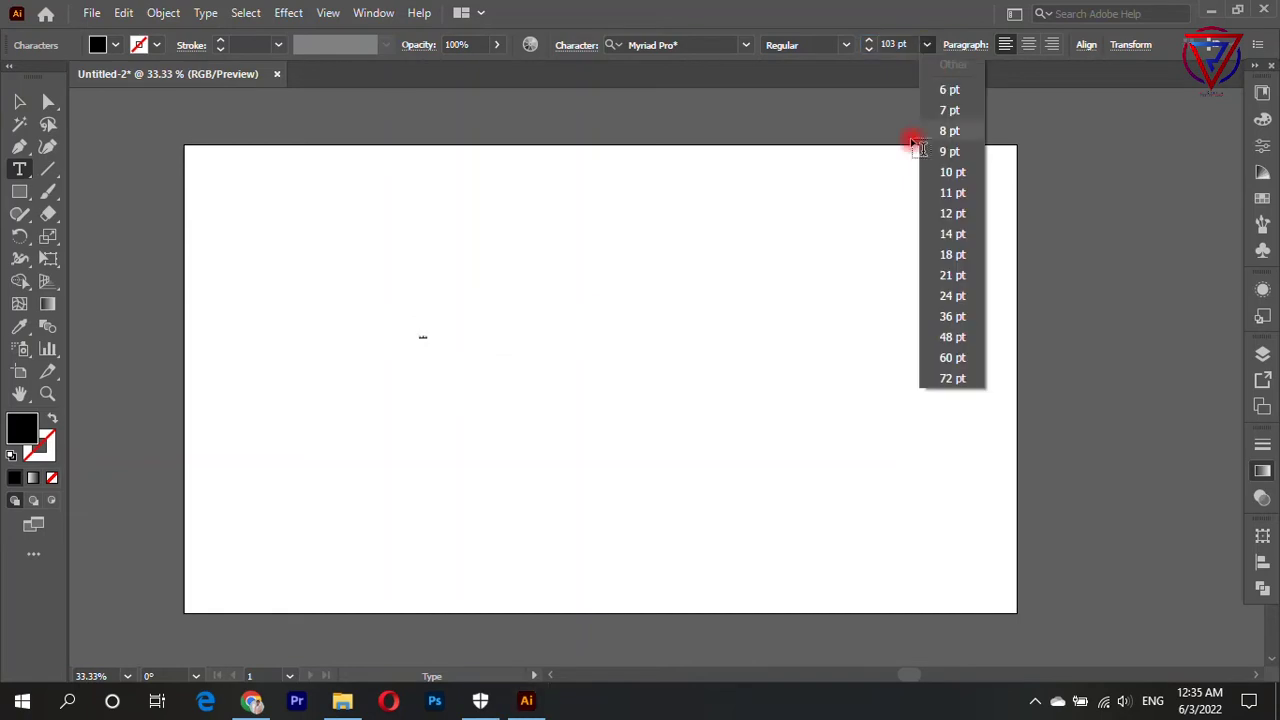
pyautogui.click(958, 379)
pyautogui.moveTo(519, 344); pyautogui.dragTo(838, 513)
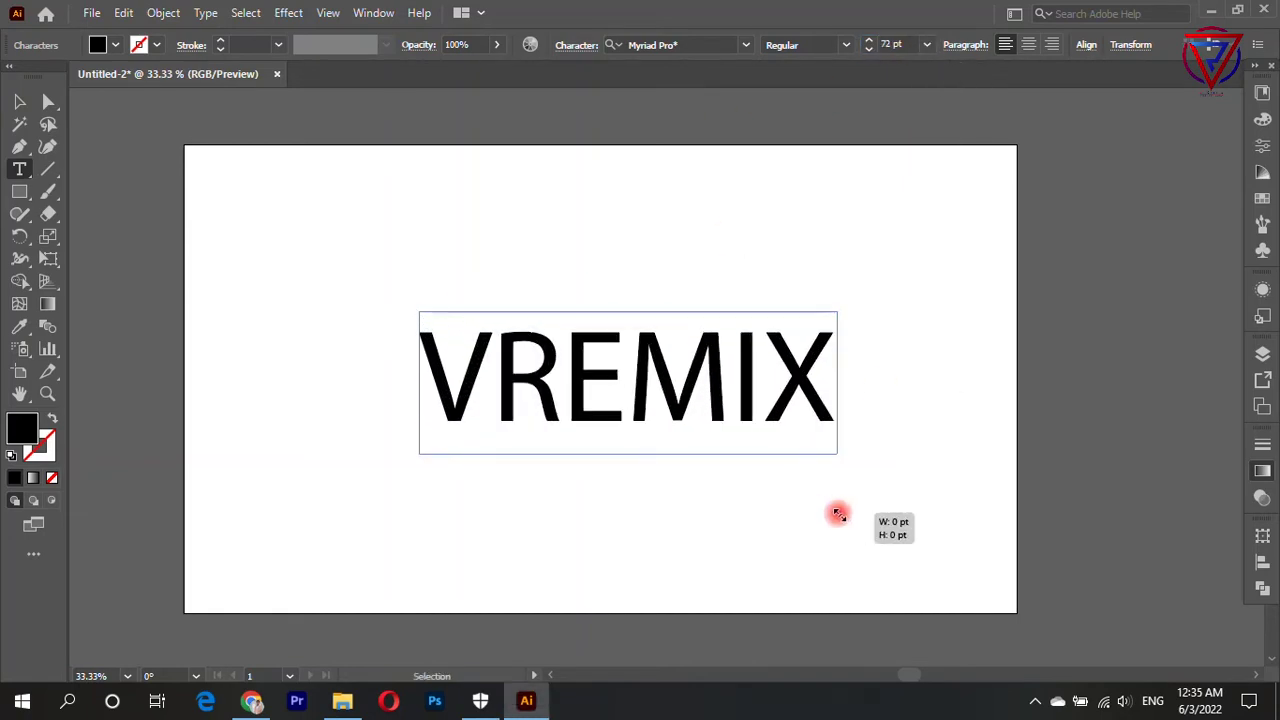
pyautogui.doubleClick(580, 366)
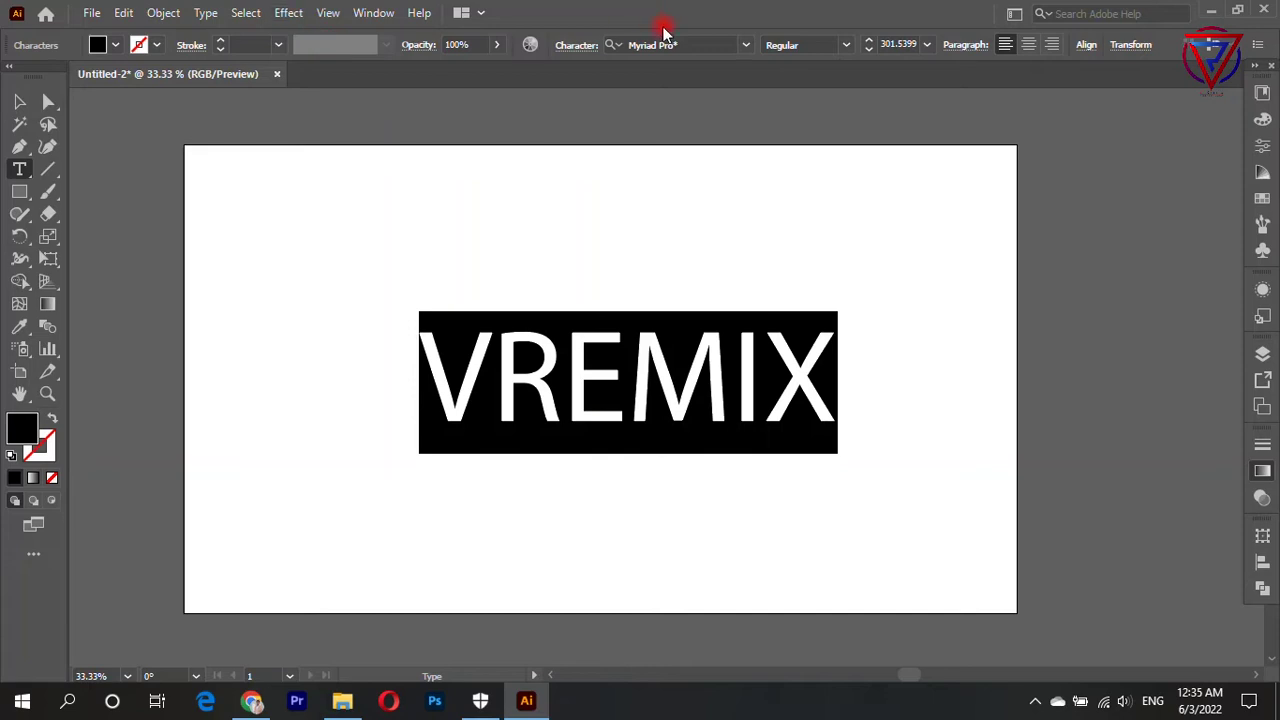
pyautogui.press('Escape')
pyautogui.click(745, 44)
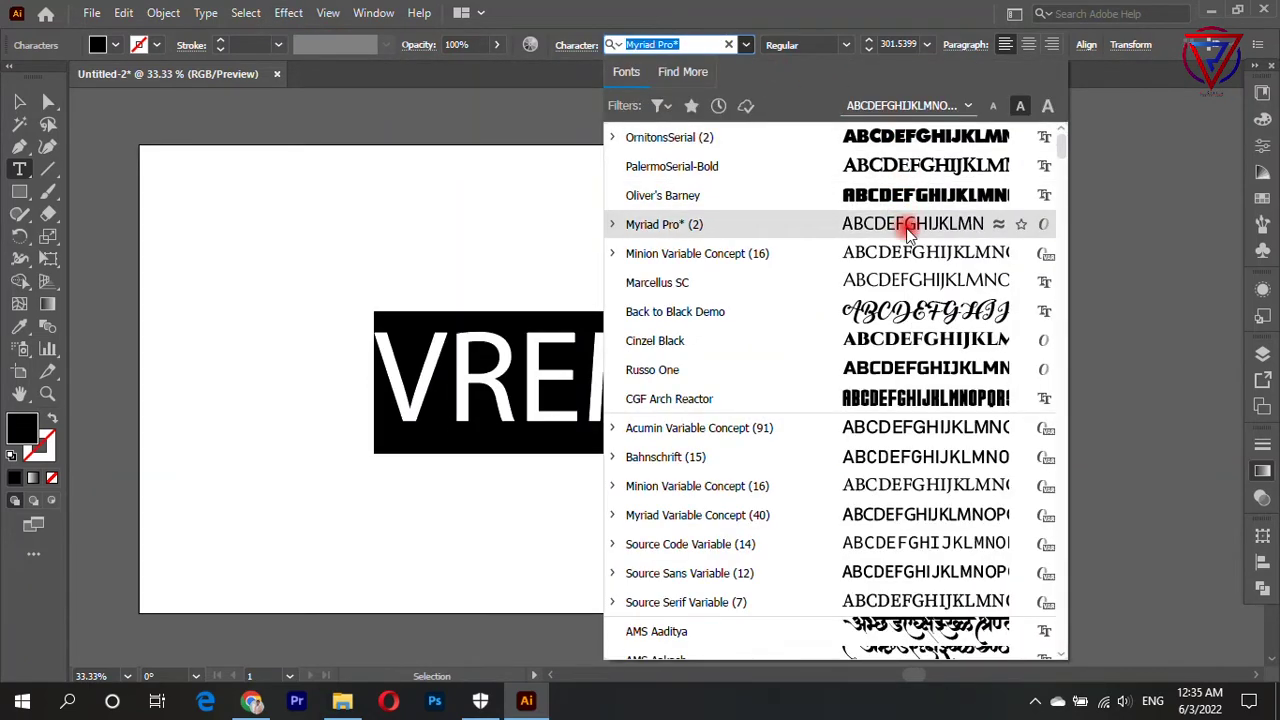
# Set VREMIX in OrnitonsSerial Bold and move it to the artboard centre.
pyautogui.click(902, 135)
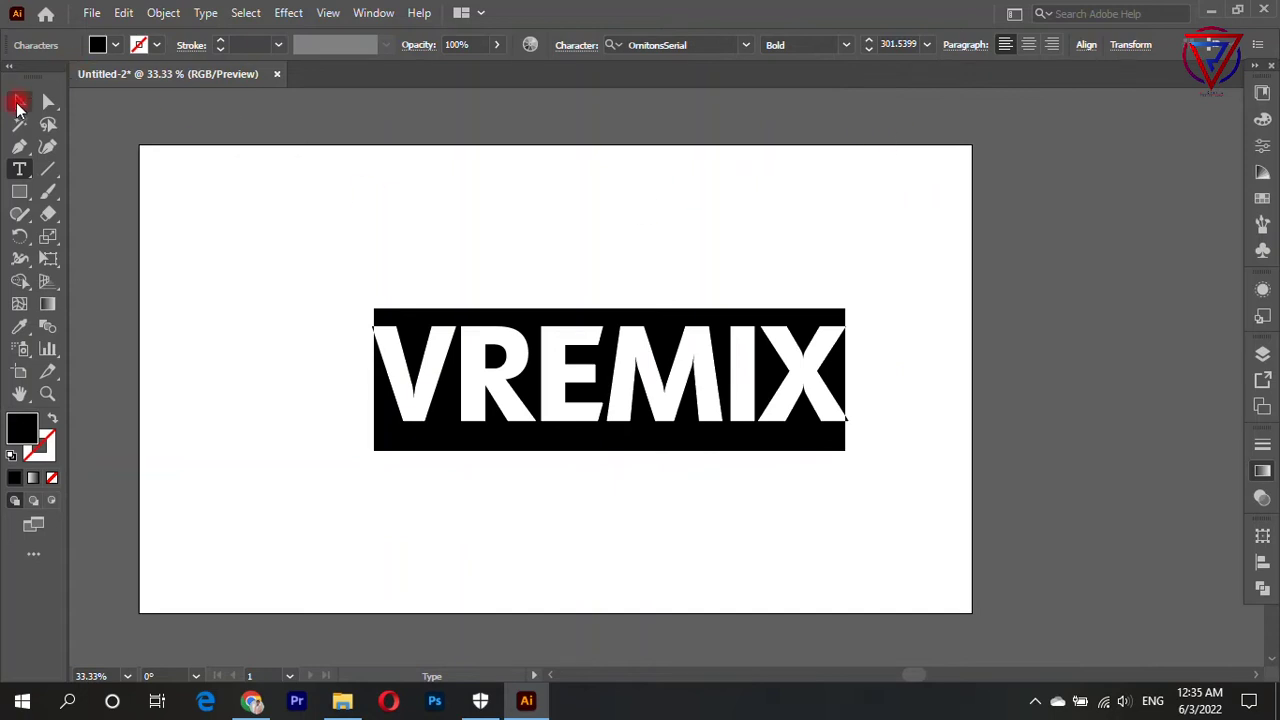
pyautogui.click(19, 102)
pyautogui.hscroll(-2, 534, 323)
pyautogui.moveTo(577, 350); pyautogui.dragTo(525, 360)
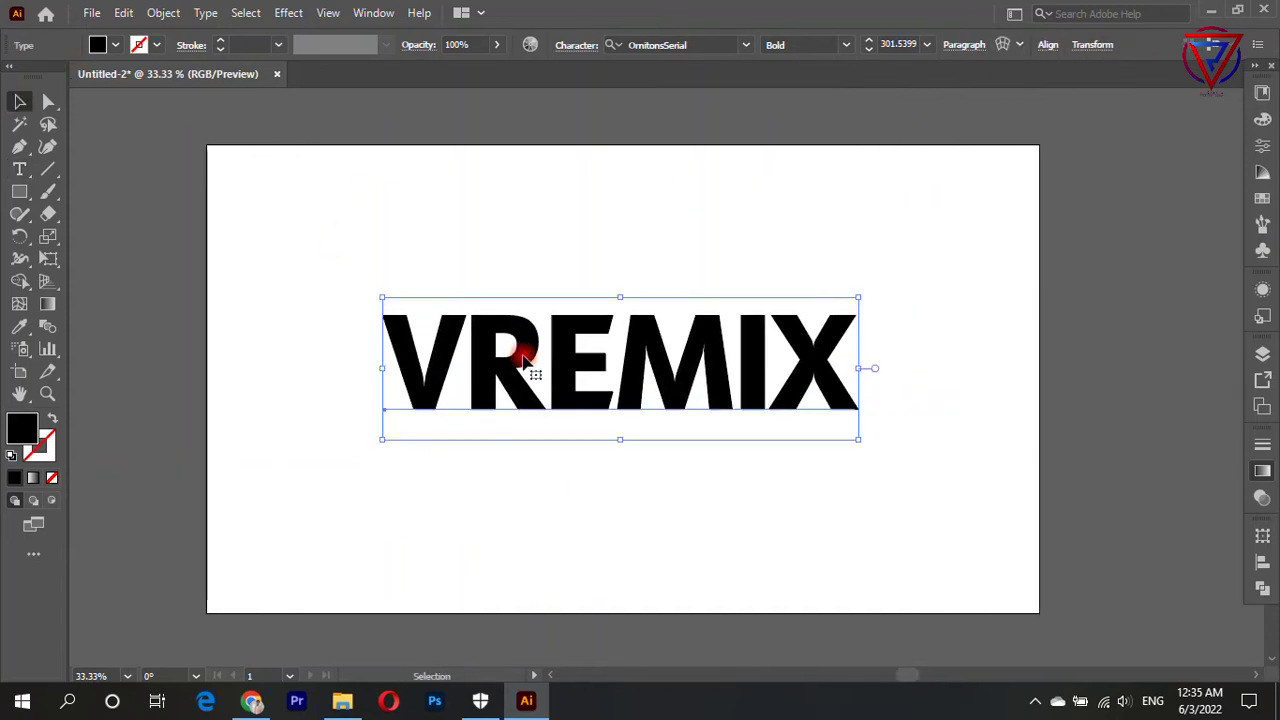
# Fill all the VREMIX characters with red #FF0000.
pyautogui.doubleClick(538, 398)
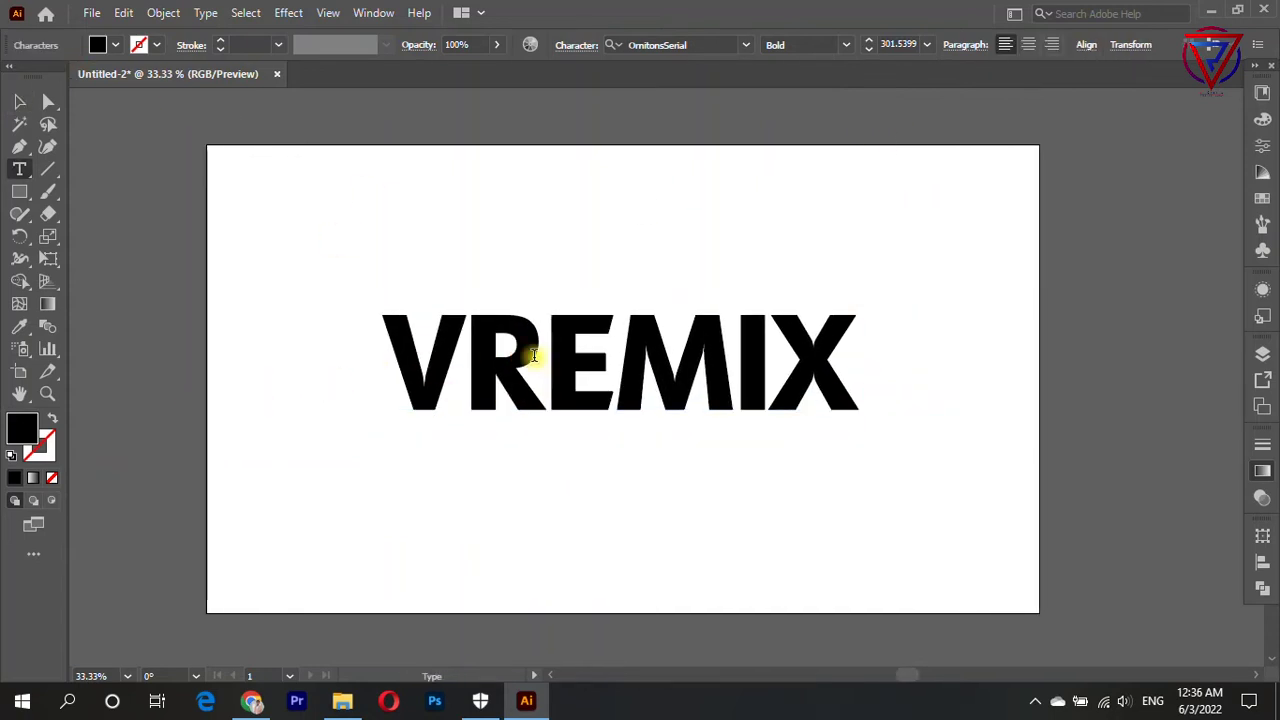
pyautogui.hotkey('ctrl', 'a')
pyautogui.doubleClick(24, 430)
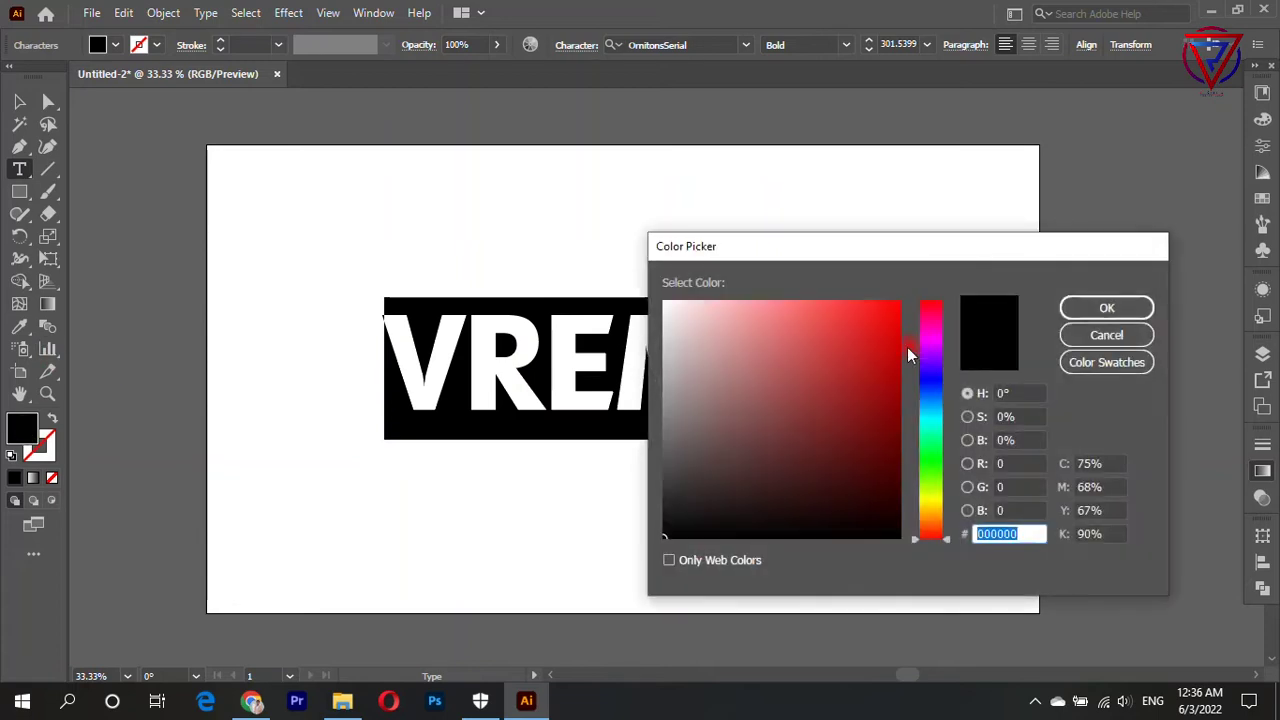
pyautogui.click(902, 311)
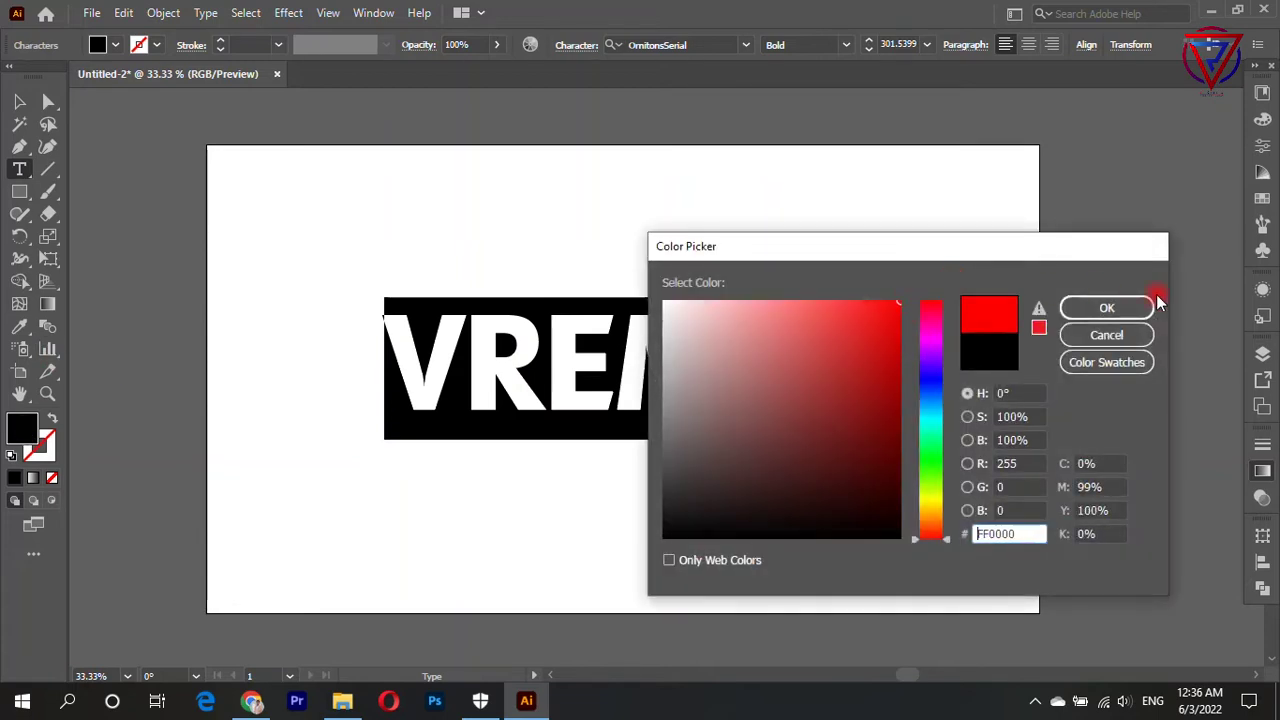
pyautogui.click(1107, 307)
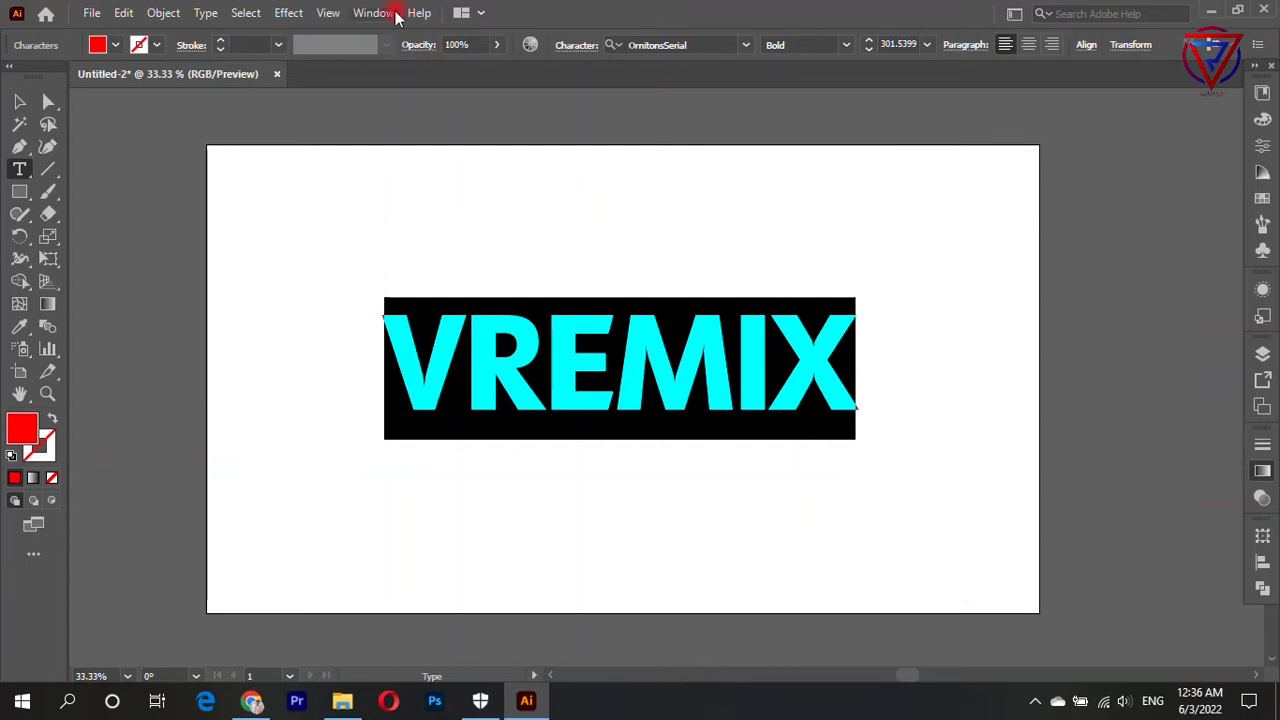
pyautogui.click(295, 12)
pyautogui.moveTo(305, 120)
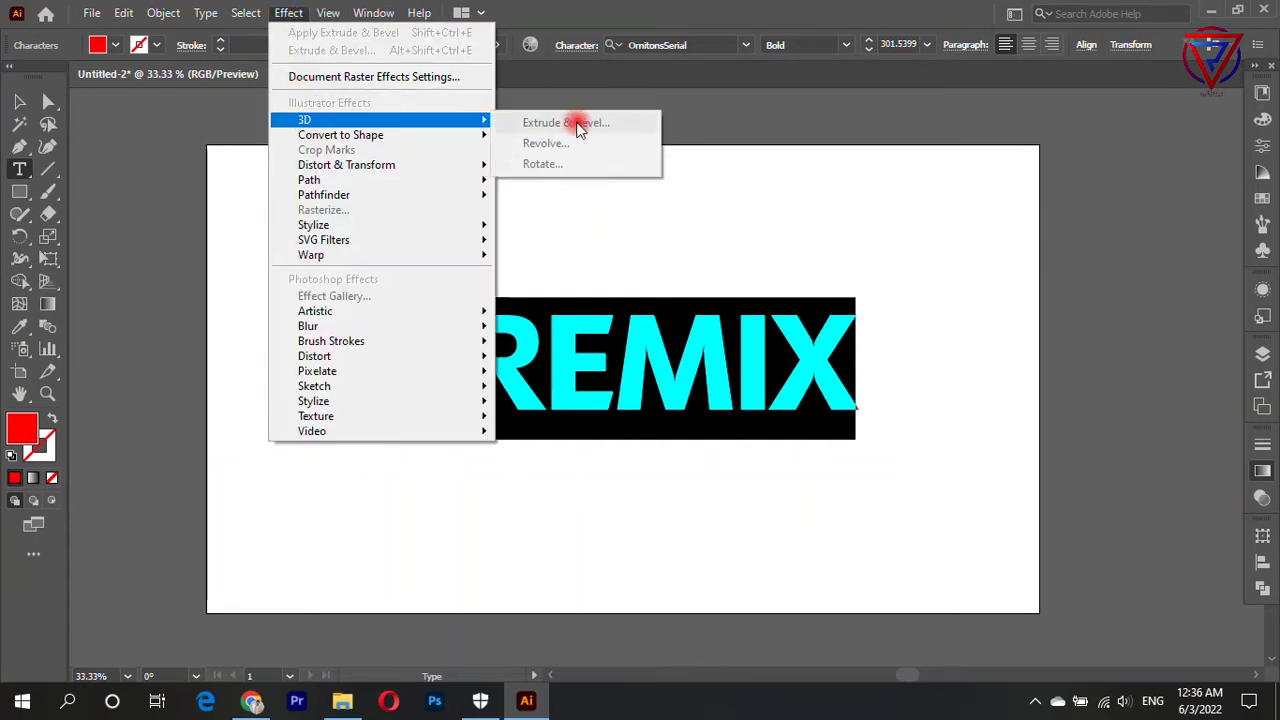
# Apply 3D Extrude & Bevel to VREMIX in Isometric Top position, 50 pt depth.
pyautogui.click(20, 100)
pyautogui.click(281, 15)
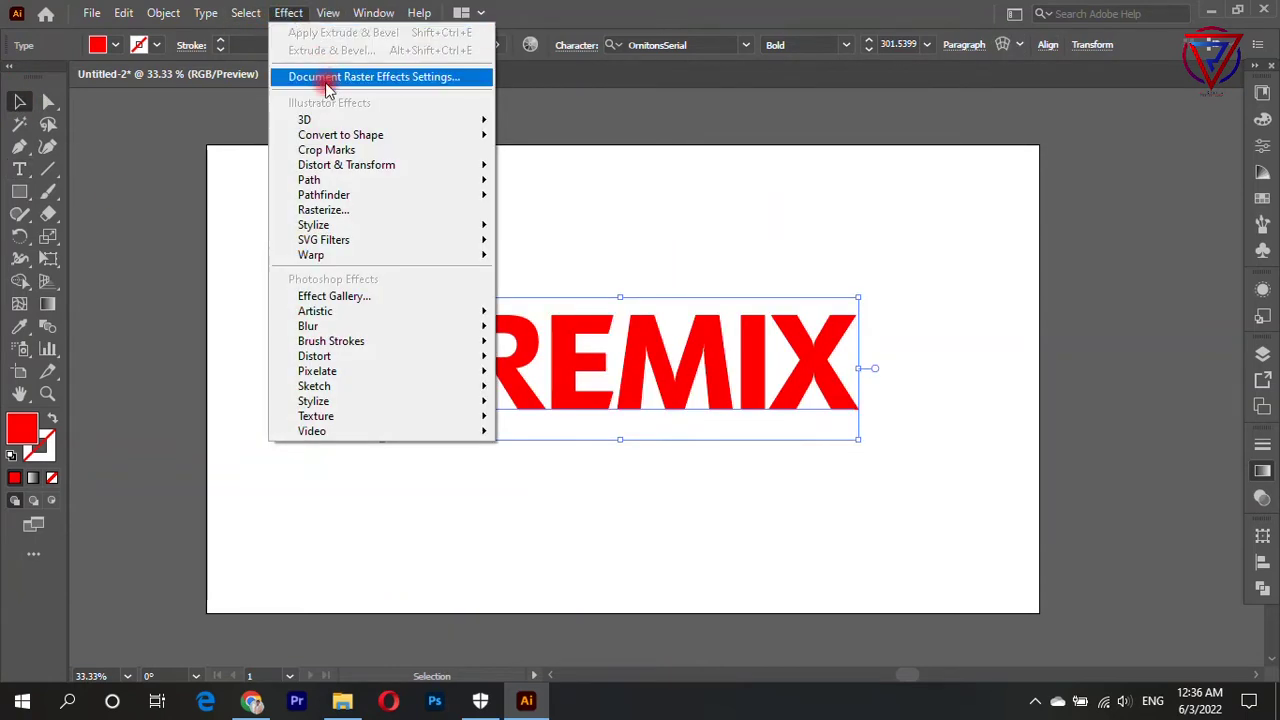
pyautogui.click(535, 122)
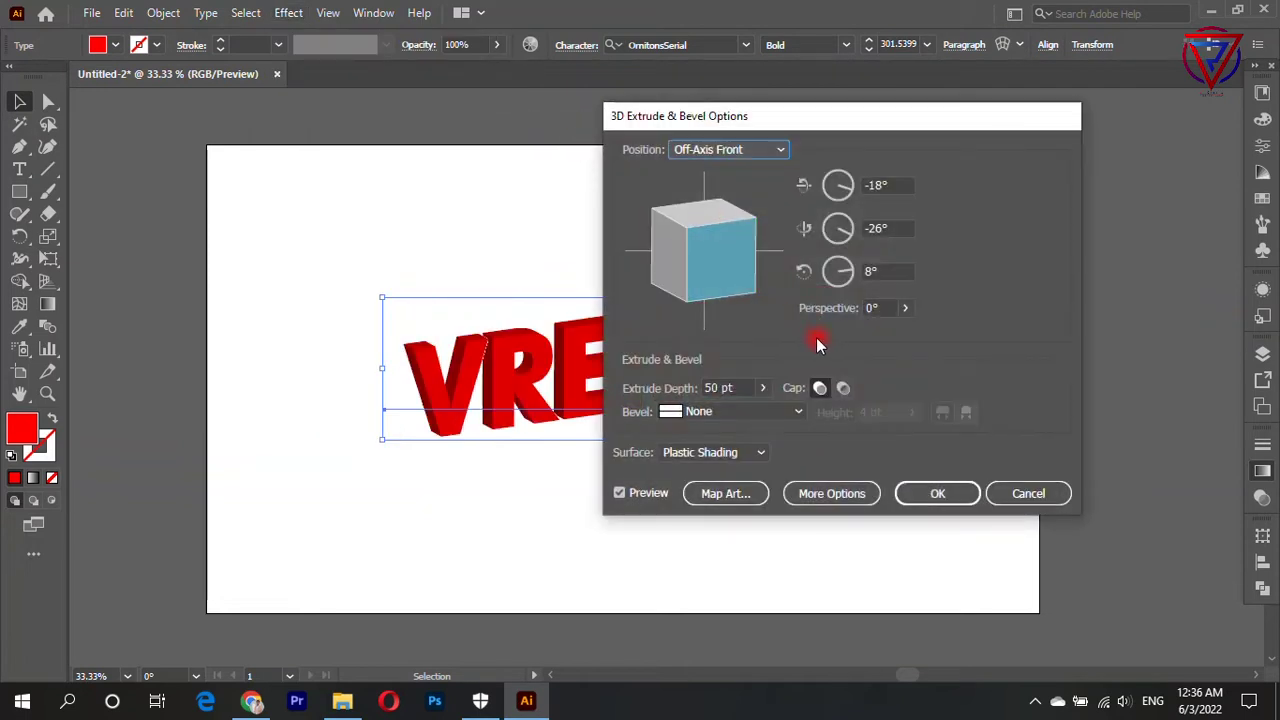
pyautogui.click(727, 150)
pyautogui.click(671, 490)
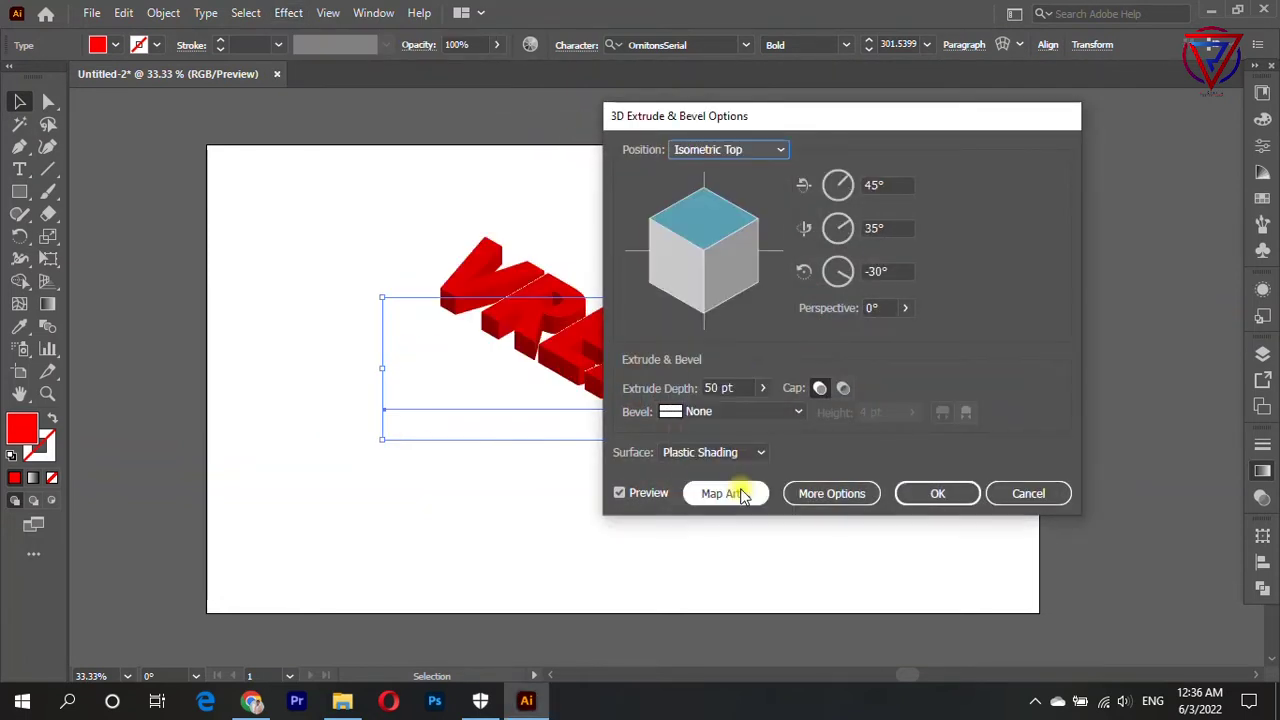
pyautogui.click(937, 493)
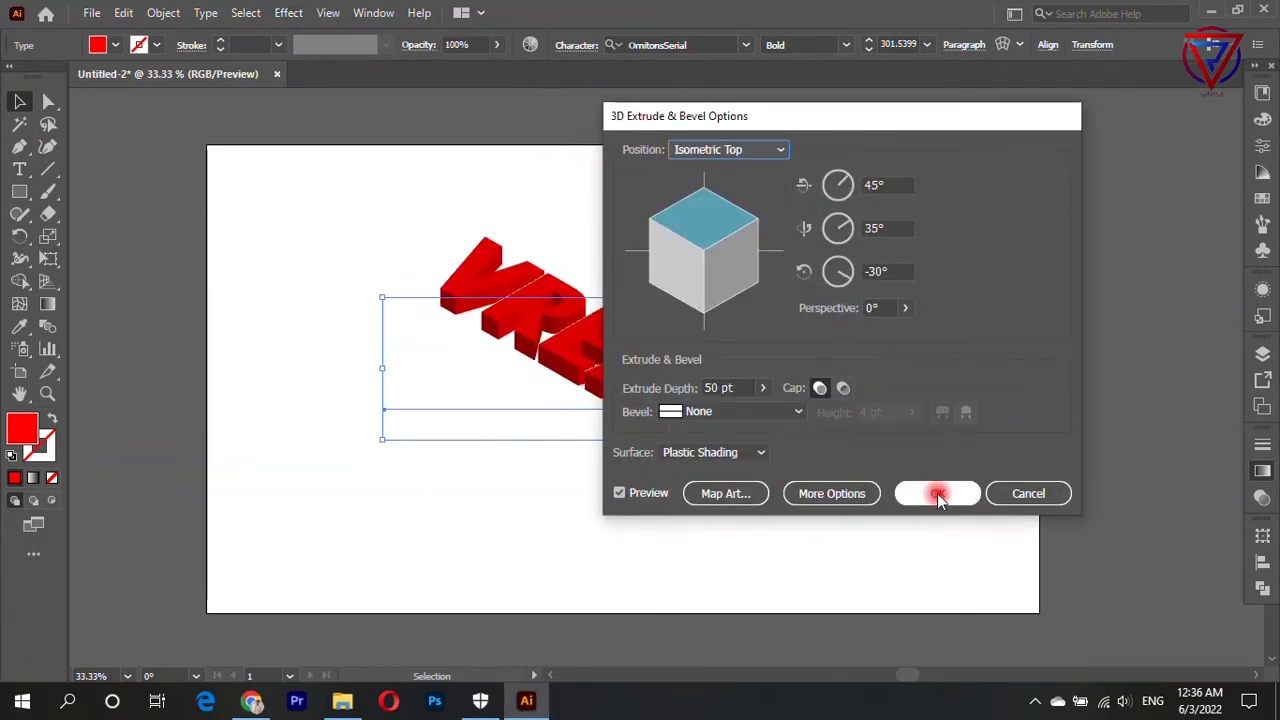
pyautogui.click(614, 434)
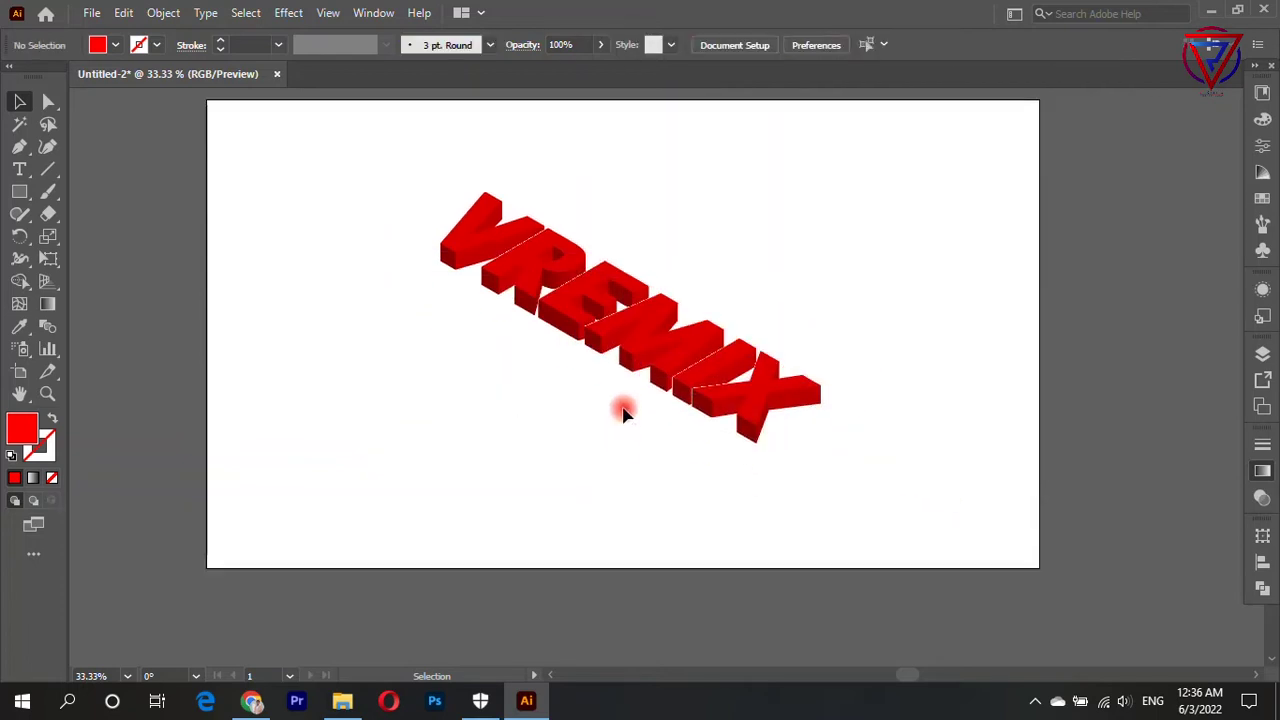
# Expand the 3D VREMIX text's appearance into editable paths.
pyautogui.click(636, 337)
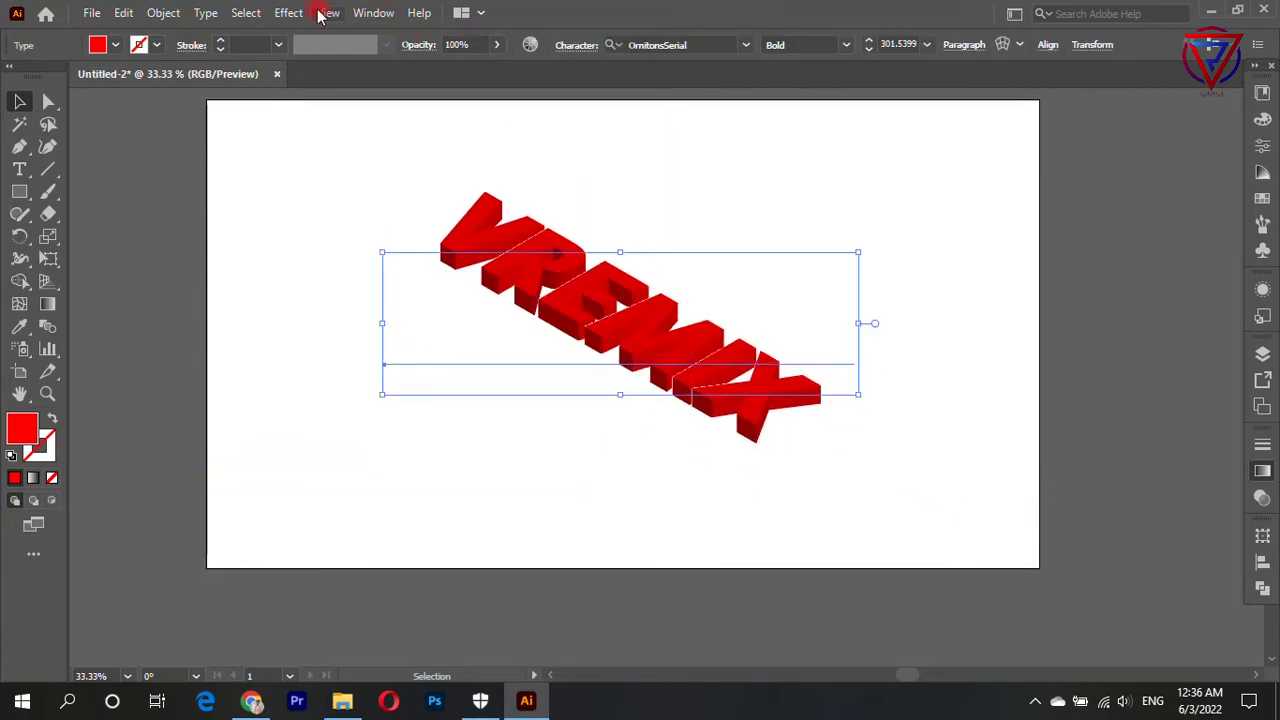
pyautogui.click(165, 13)
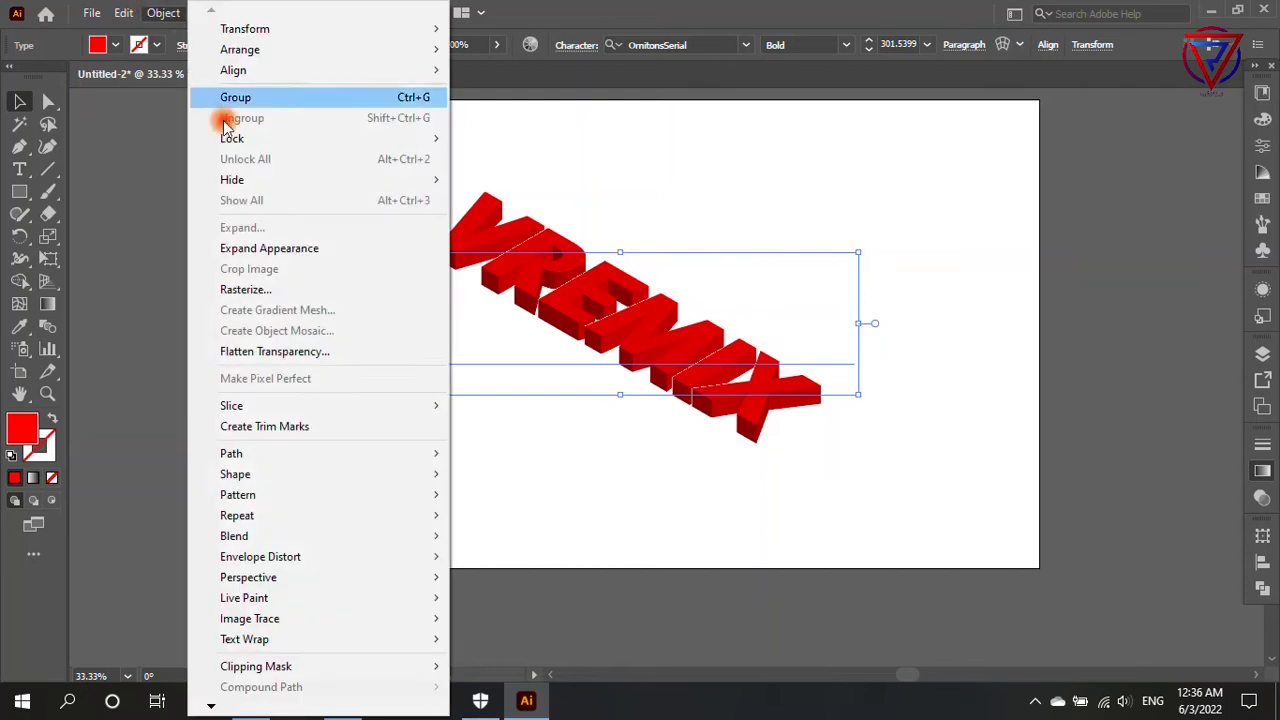
pyautogui.click(250, 249)
pyautogui.click(48, 101)
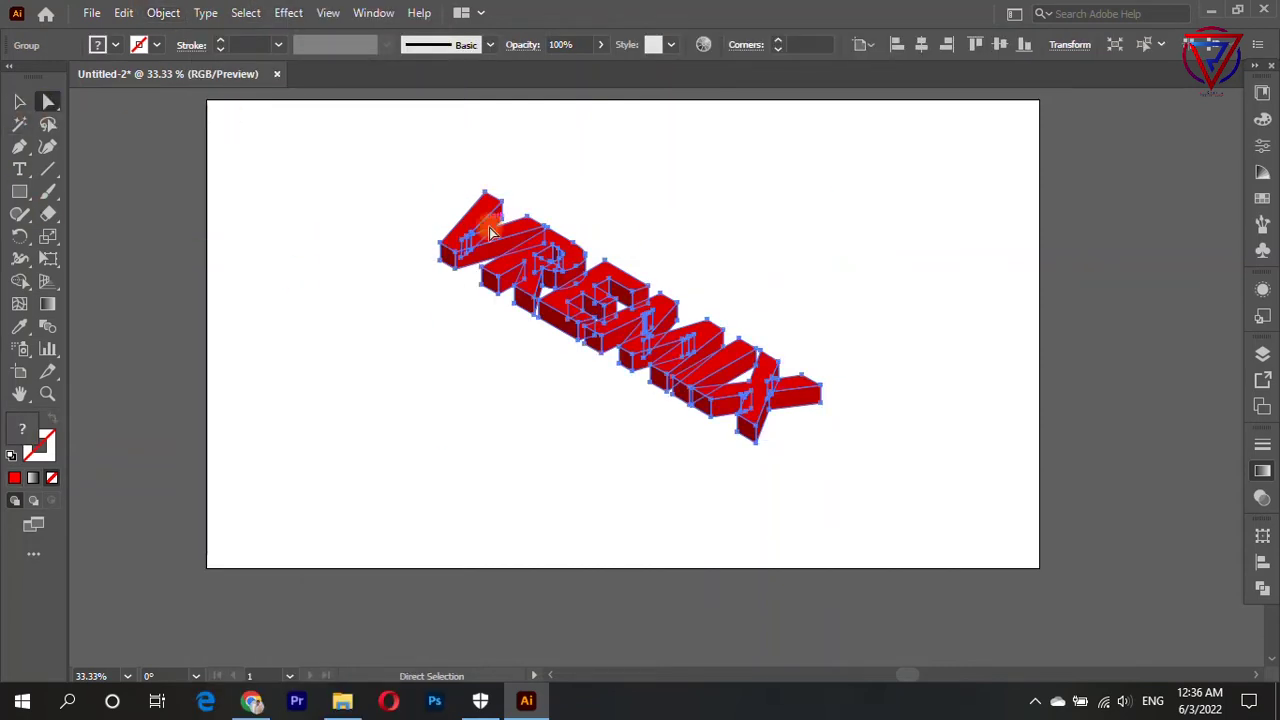
pyautogui.click(347, 311)
pyautogui.scroll(1, 480, 251)
# Fill the top faces of the VREMIX letters with blue #0C00FF, keeping red sides.
pyautogui.click(509, 280)
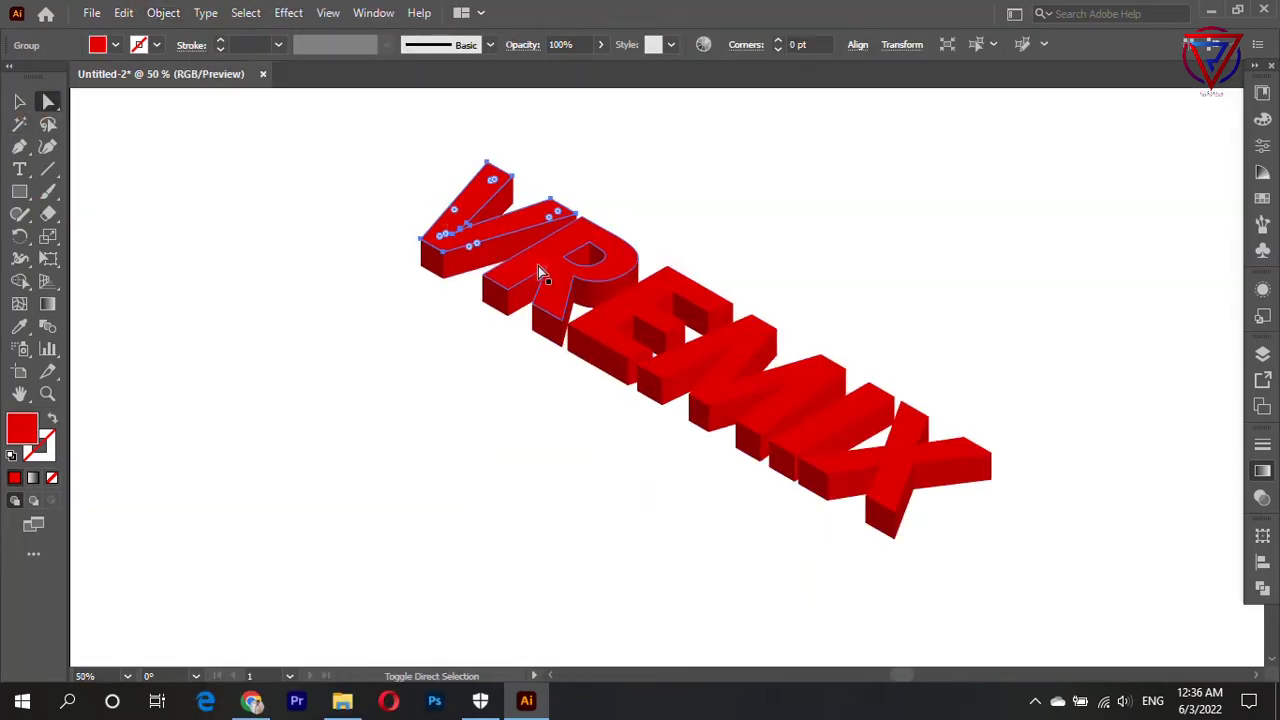
pyautogui.keyDown('shift'); pyautogui.click(735, 360); pyautogui.keyUp('shift')
pyautogui.keyDown('shift'); pyautogui.click(760, 395); pyautogui.keyUp('shift')
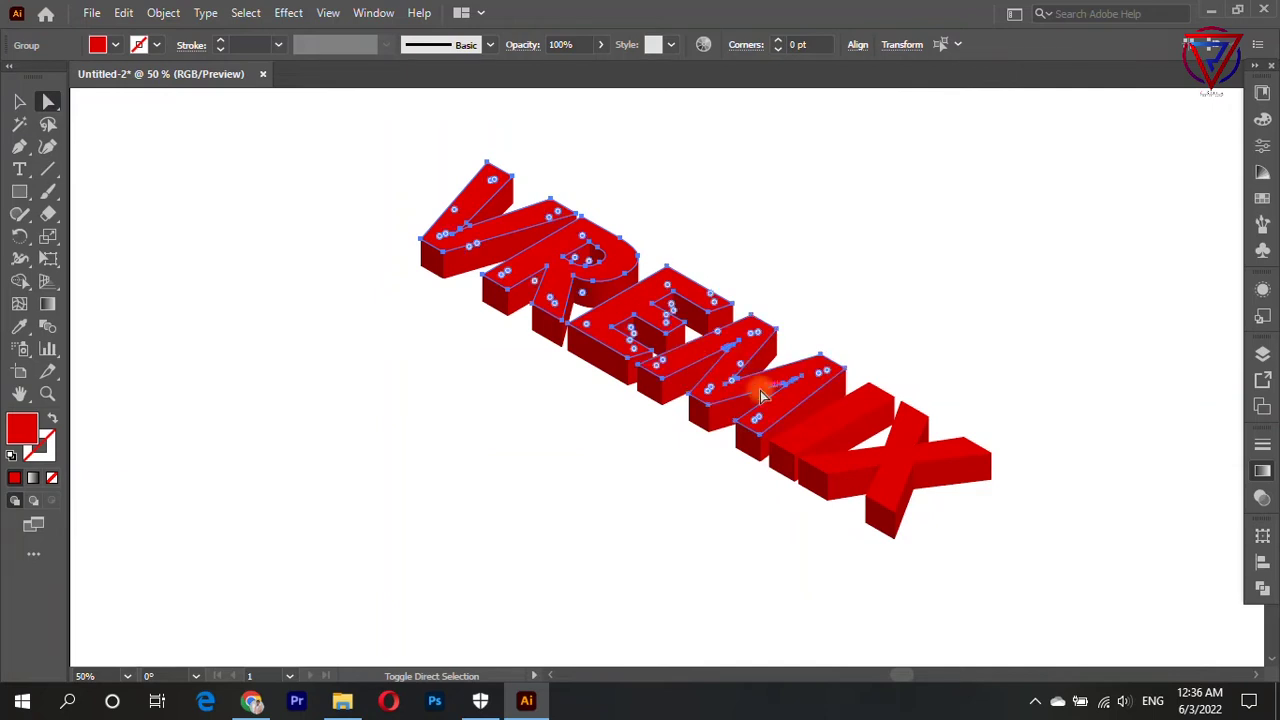
pyautogui.keyDown('shift'); pyautogui.click(906, 458); pyautogui.keyUp('shift')
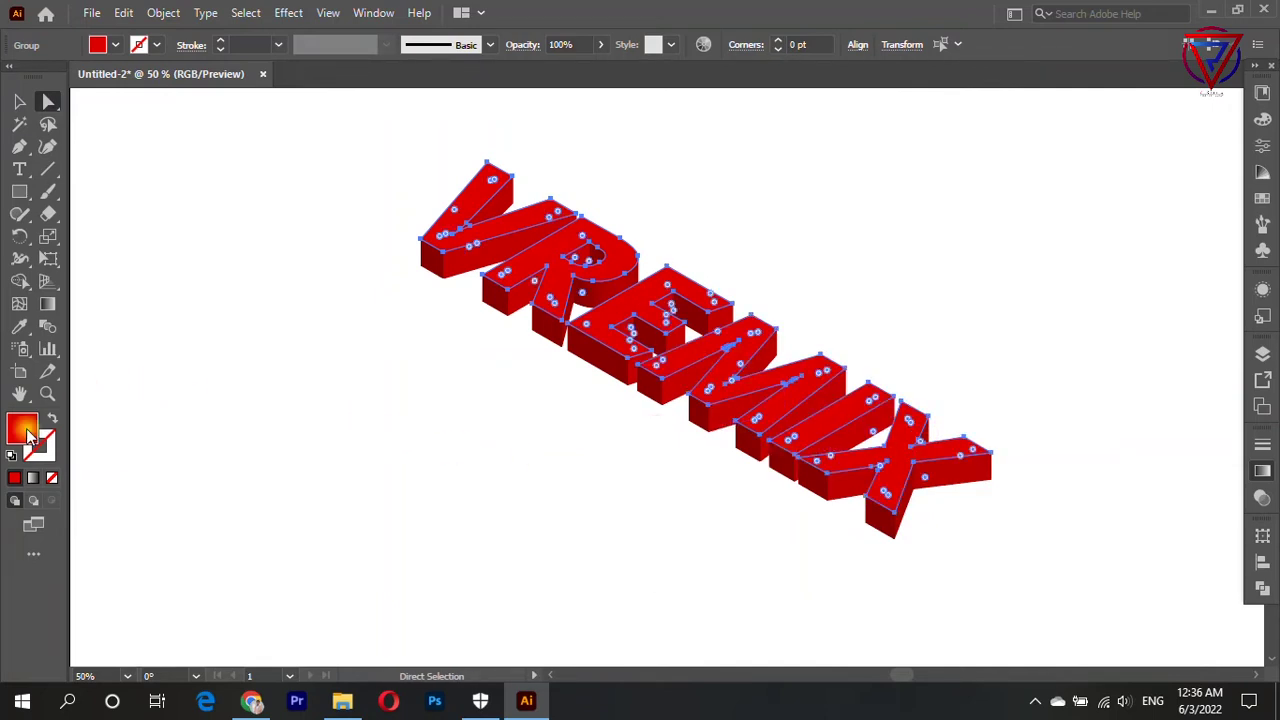
pyautogui.doubleClick(29, 435)
pyautogui.click(934, 380)
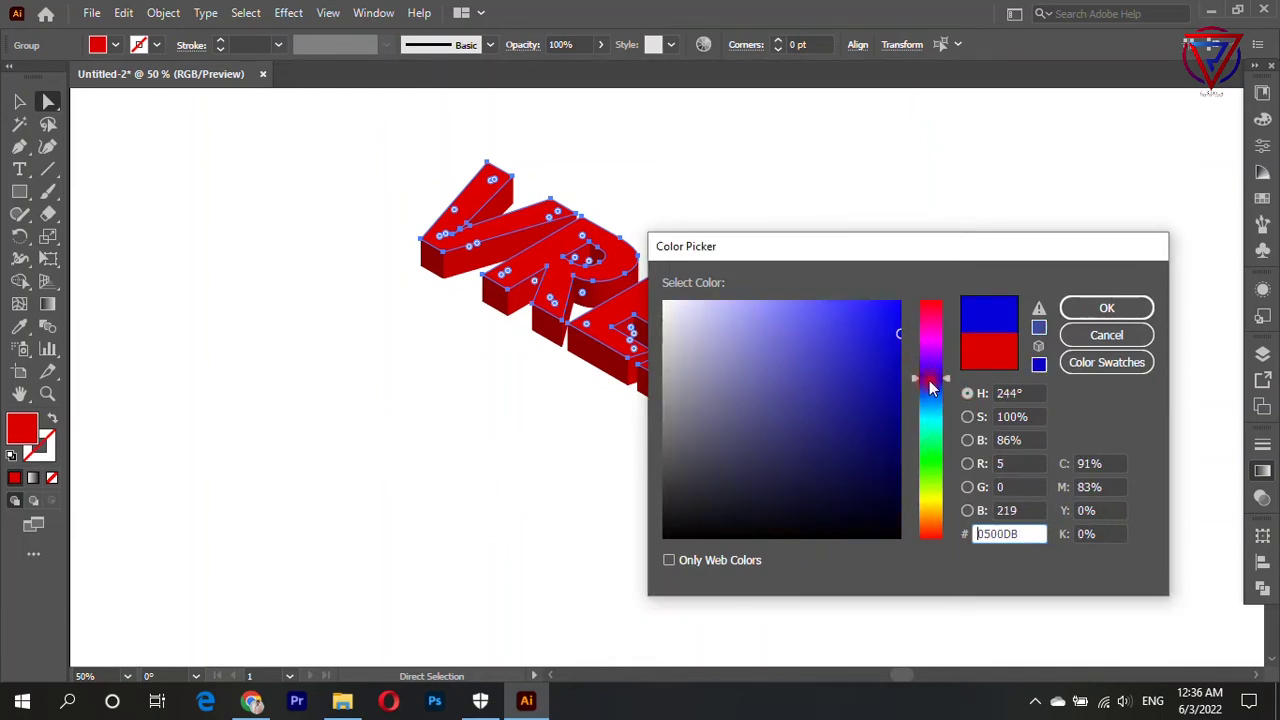
pyautogui.click(896, 298)
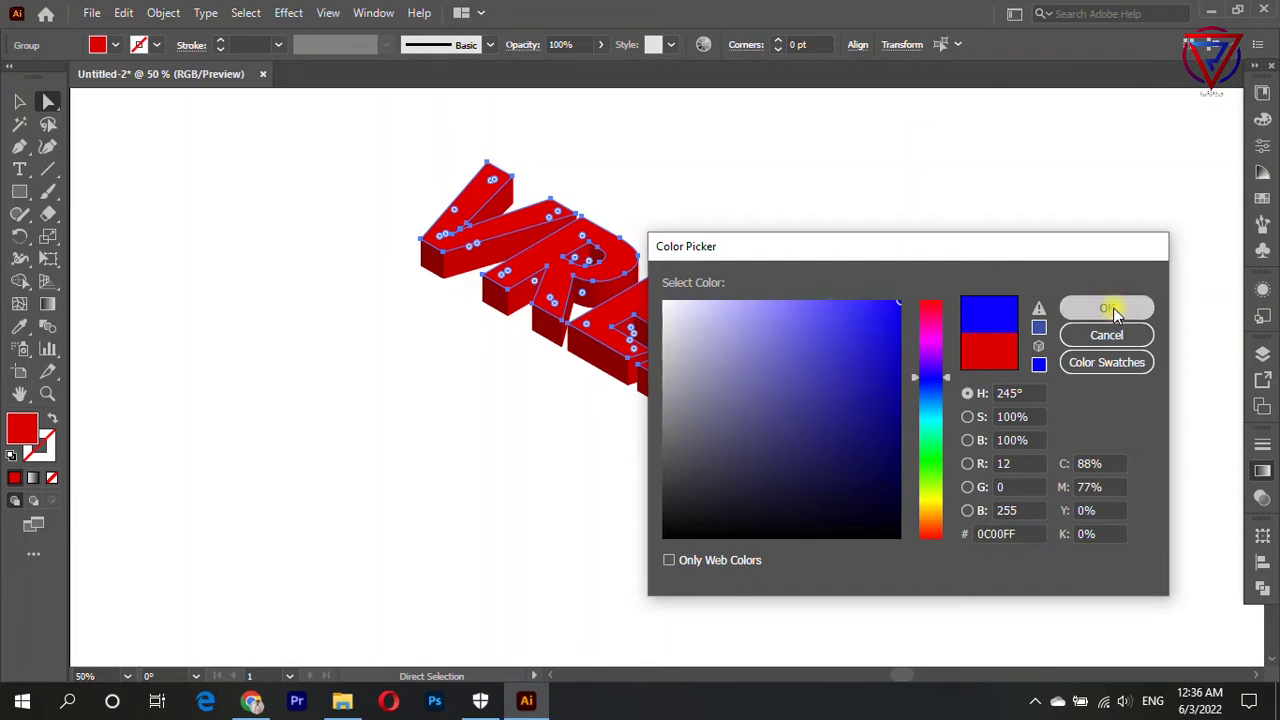
pyautogui.click(1107, 307)
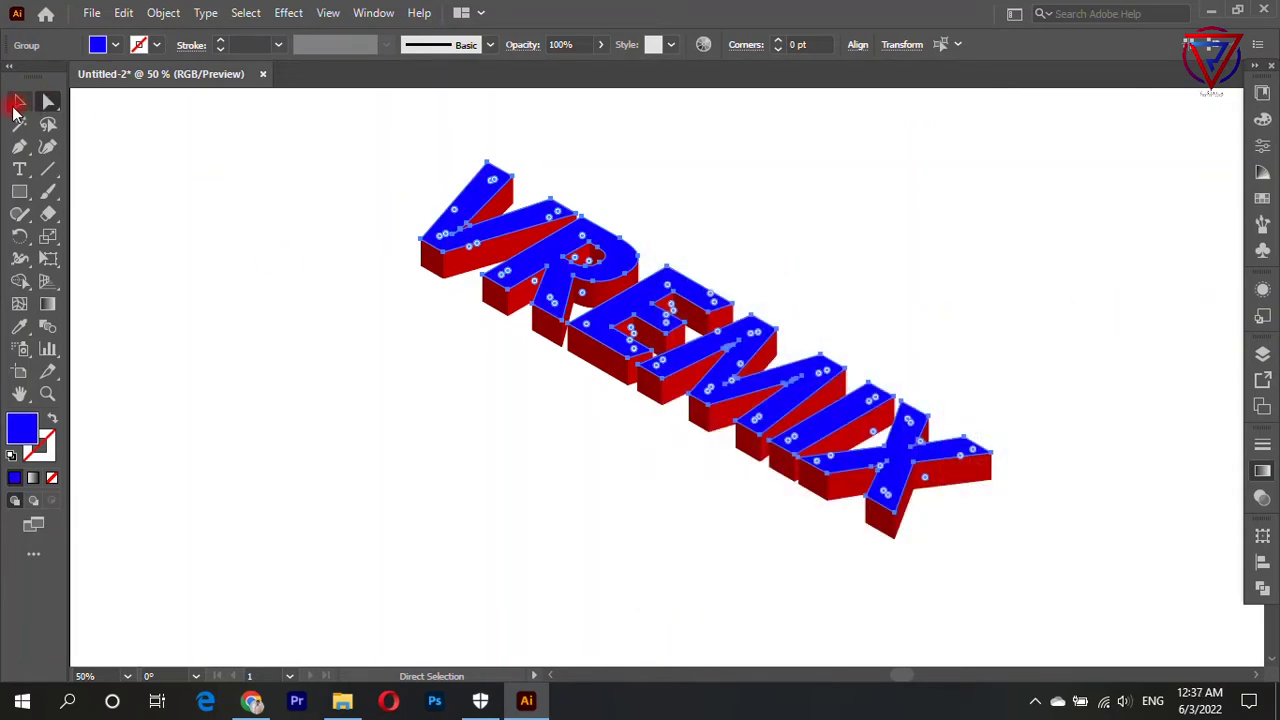
pyautogui.click(19, 101)
pyautogui.click(271, 271)
pyautogui.scroll(-2, 734, 271)
# Give VREMIX a Multiply drop shadow: 78% opacity, 6 pt offsets, 12 pt blur.
pyautogui.moveTo(737, 317); pyautogui.dragTo(730, 316)
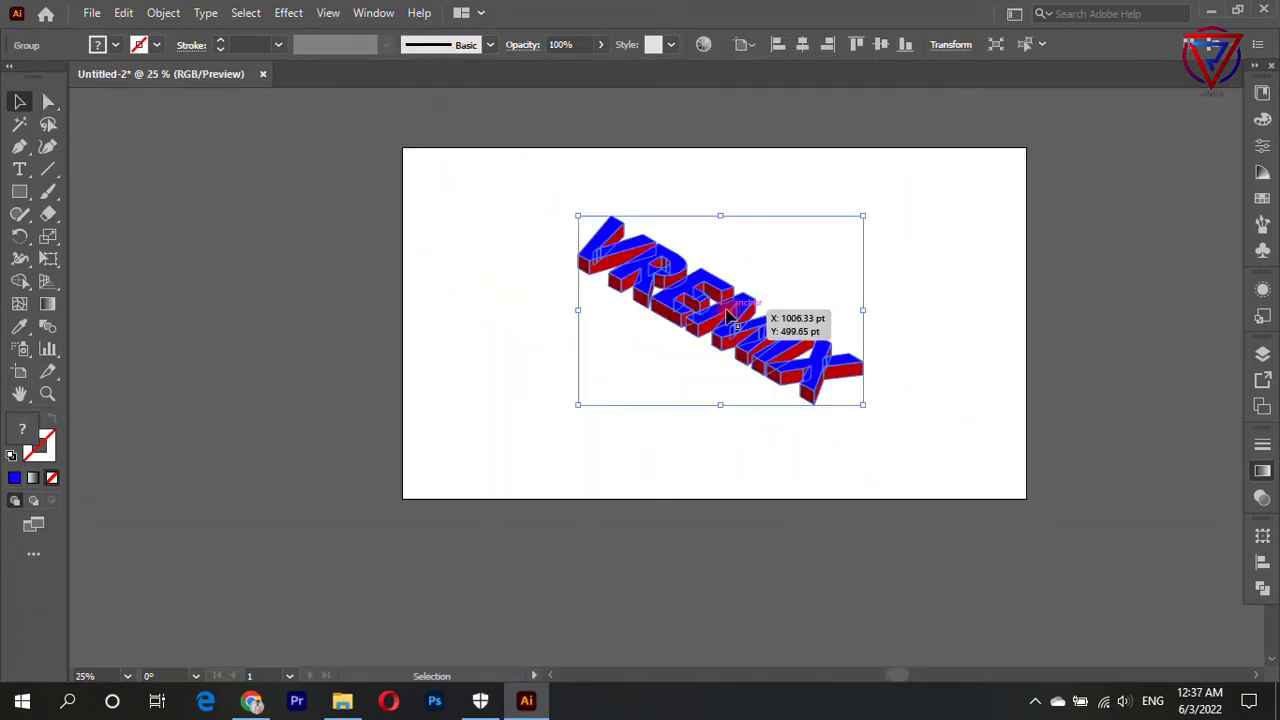
pyautogui.click(272, 11)
pyautogui.moveTo(313, 225)
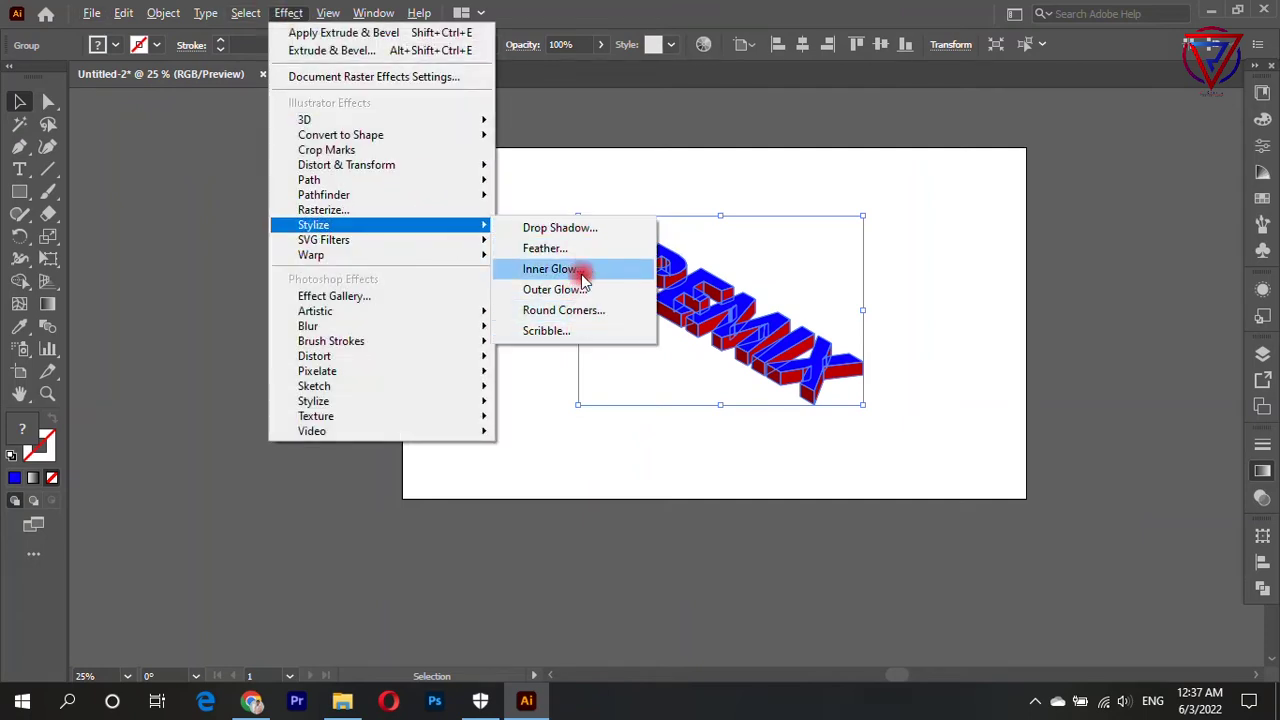
pyautogui.click(578, 227)
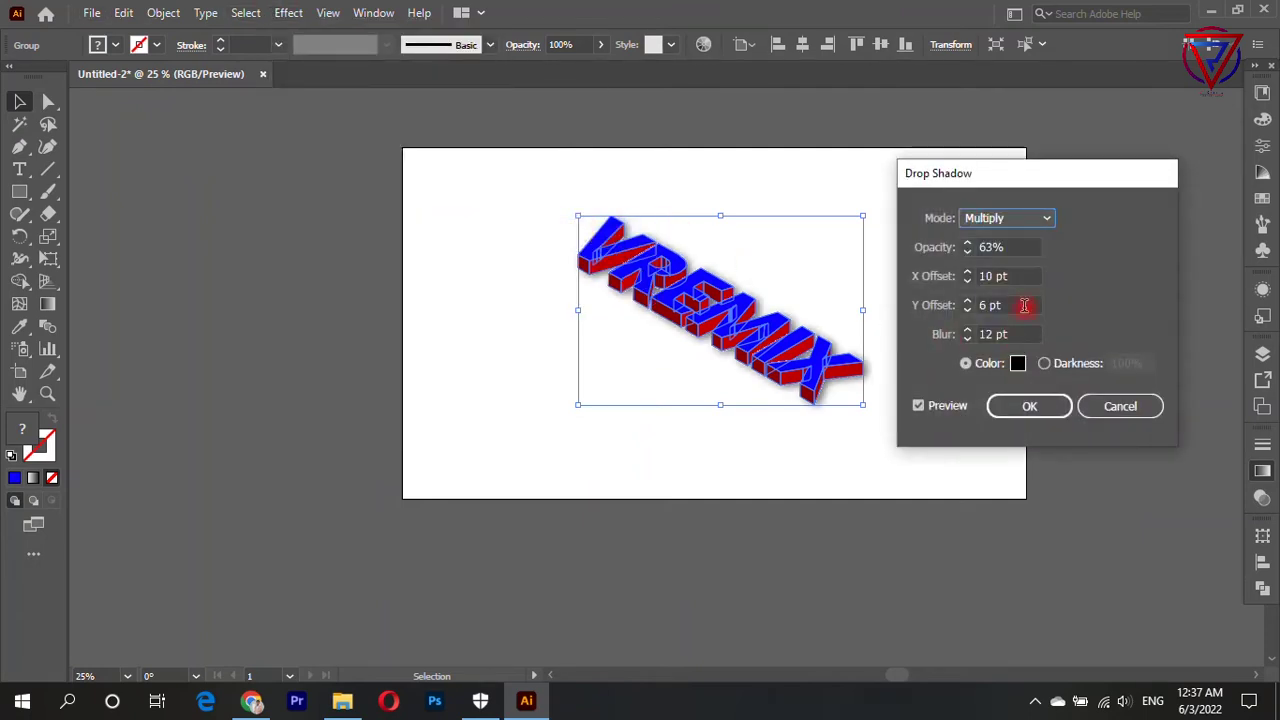
pyautogui.click(1021, 276)
pyautogui.press('Up')
pyautogui.press('Up')
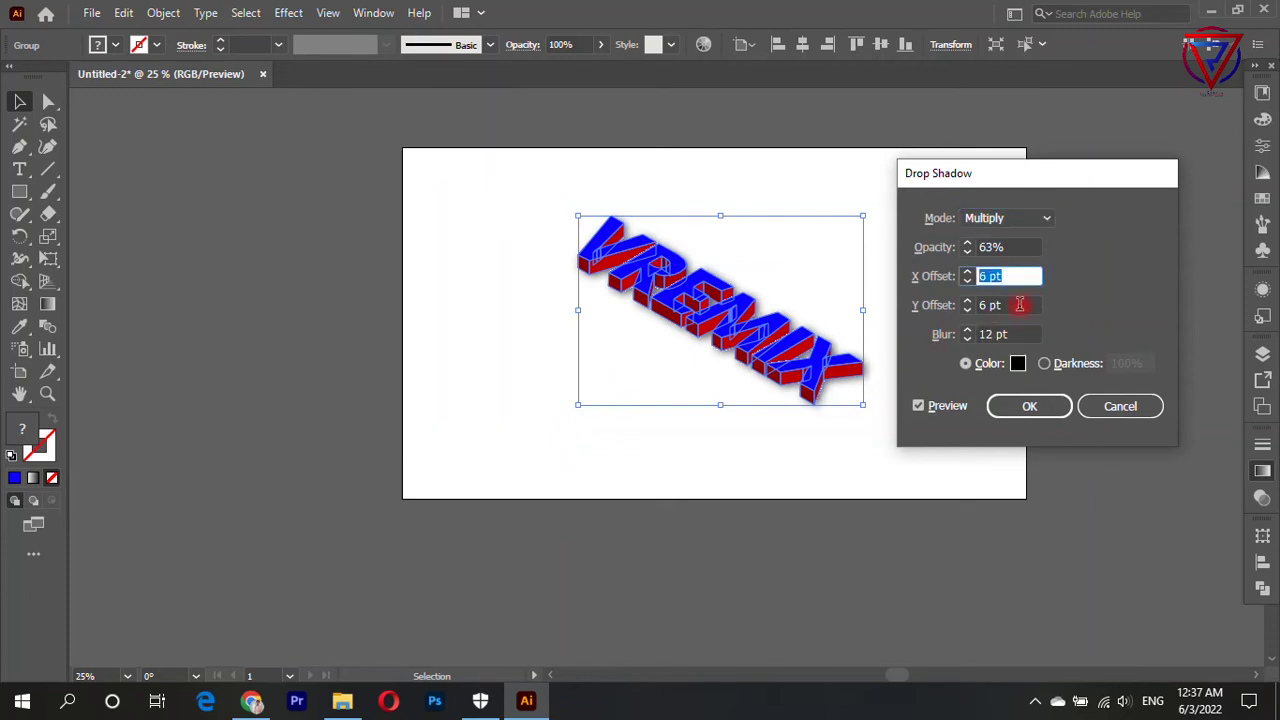
pyautogui.click(1016, 246)
pyautogui.scroll(7, 1016, 246)
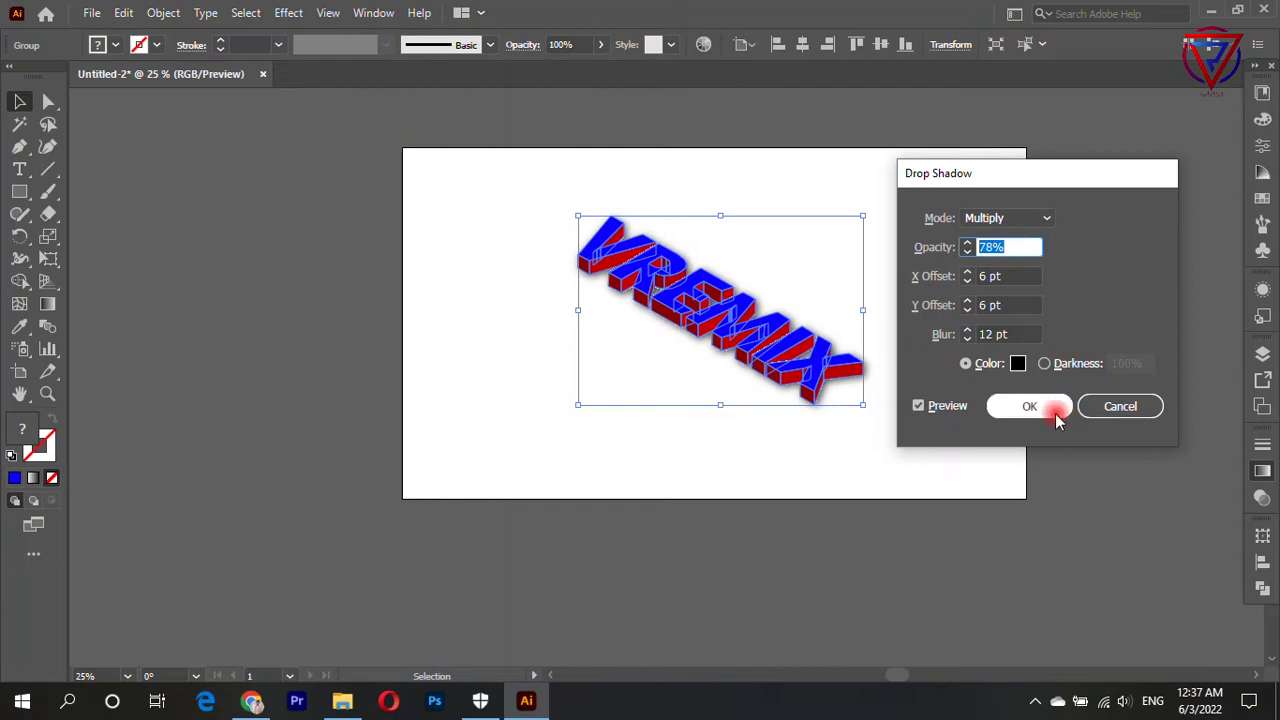
pyautogui.click(1055, 413)
pyautogui.moveTo(863, 404); pyautogui.dragTo(948, 469)
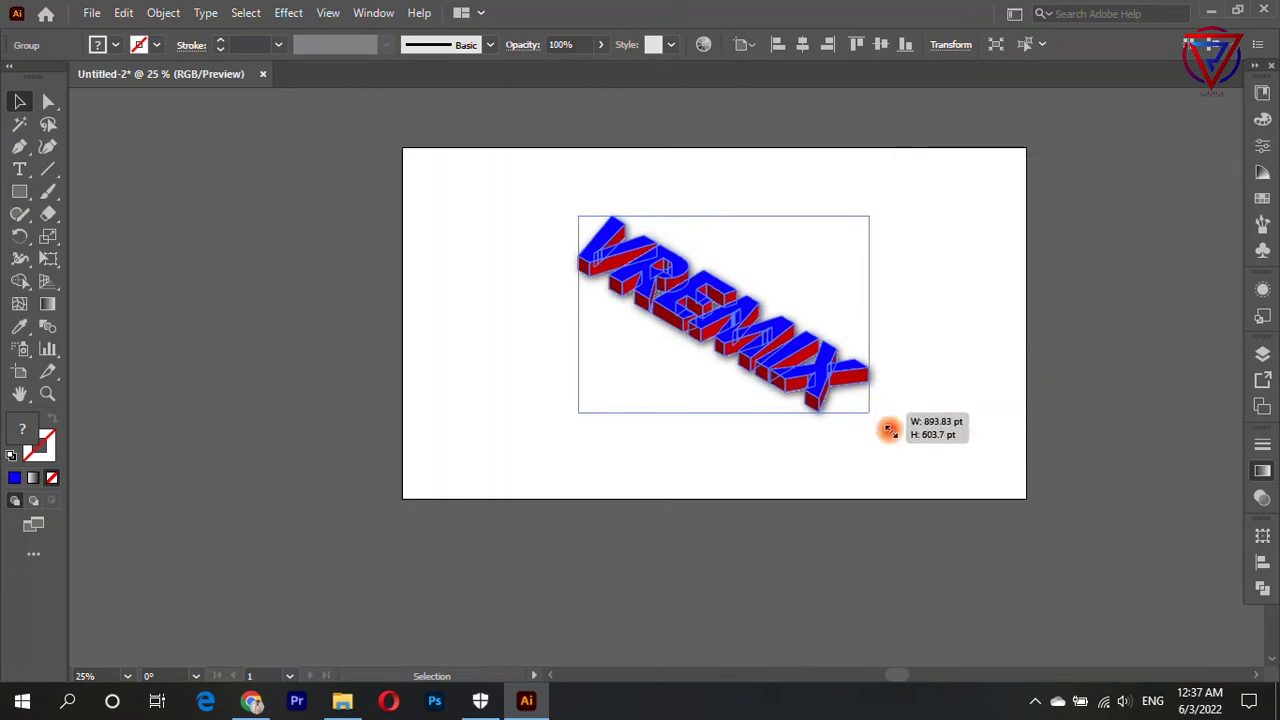
# Enlarge VREMIX and shift it up-left, then start a large blue ellipse over it.
pyautogui.moveTo(873, 425); pyautogui.dragTo(811, 389)
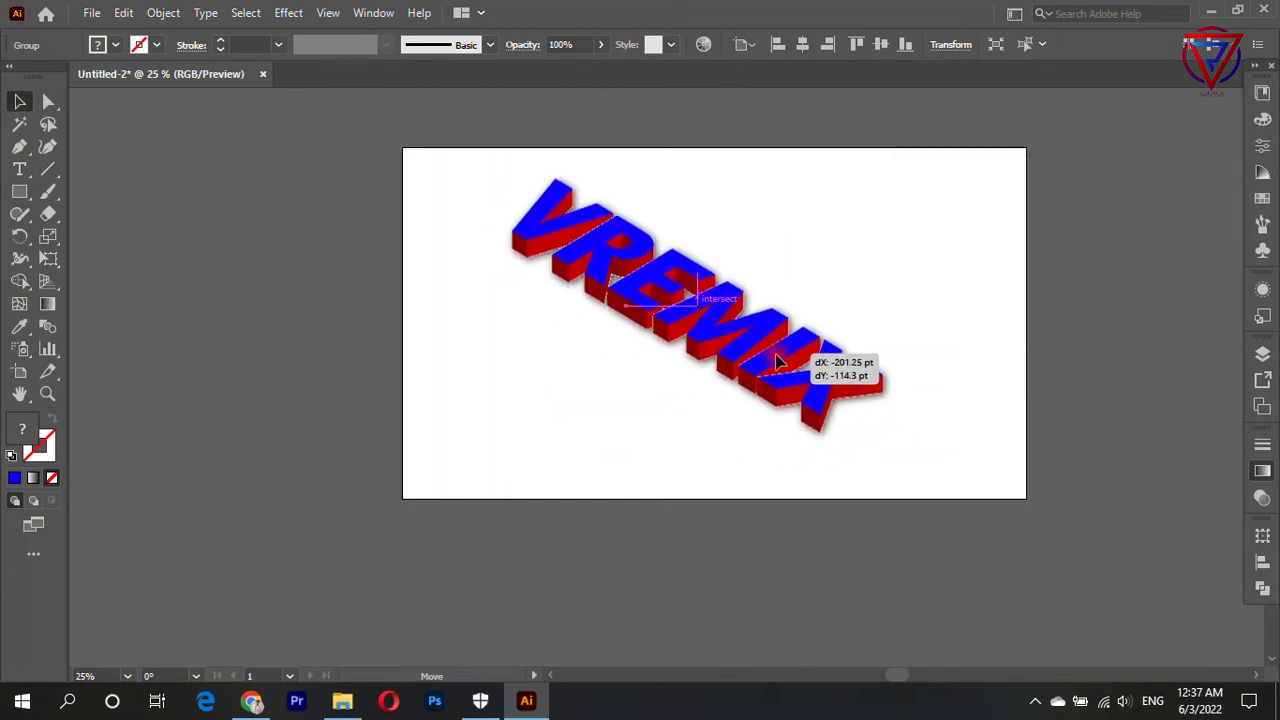
pyautogui.moveTo(887, 432); pyautogui.dragTo(915, 451)
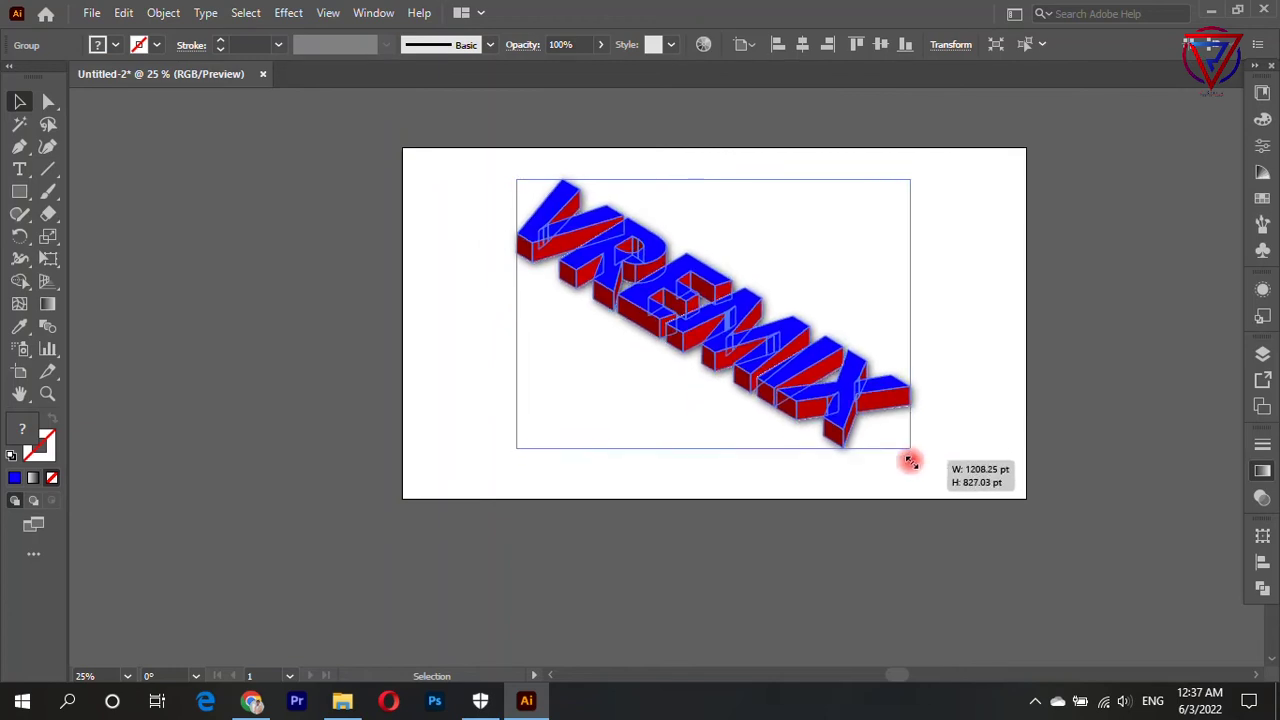
pyautogui.moveTo(19, 191); pyautogui.dragTo(129, 234)
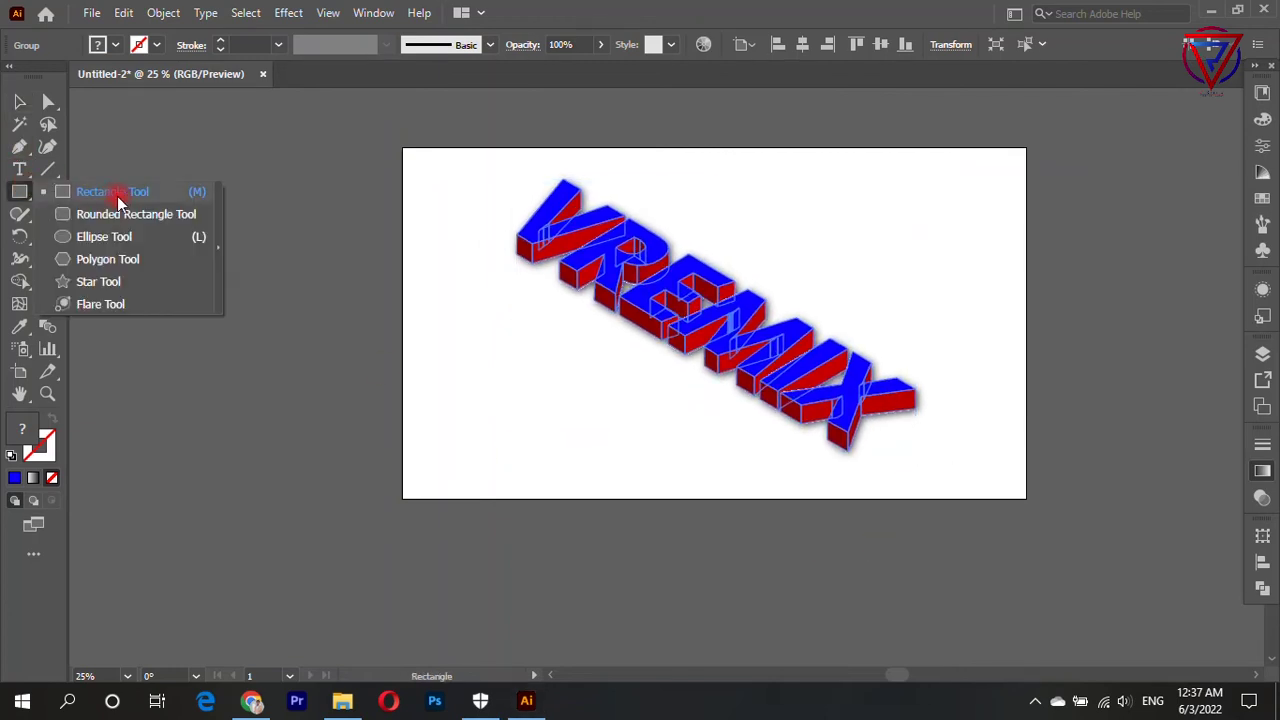
pyautogui.moveTo(538, 213); pyautogui.dragTo(1095, 581)
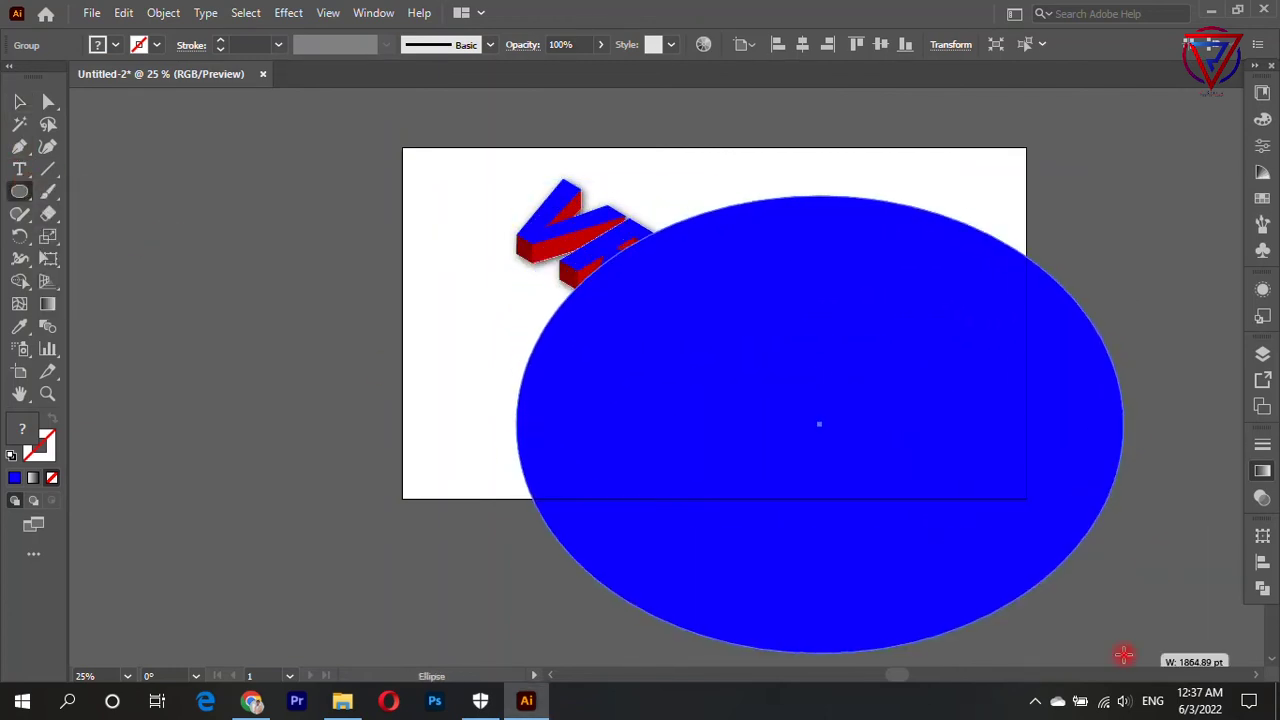
# Finish the blue ellipse, enlarge it into a big circle and move it right.
pyautogui.moveTo(1095, 581); pyautogui.dragTo(1236, 622)
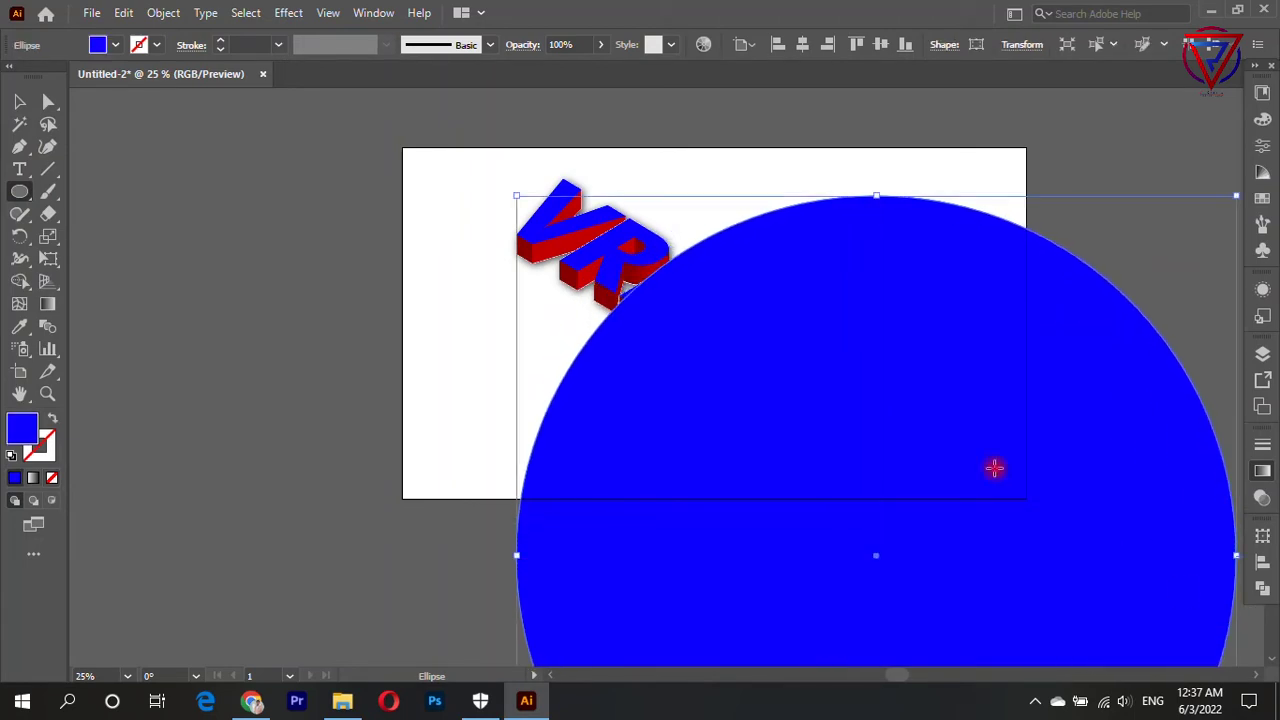
pyautogui.click(19, 101)
pyautogui.moveTo(1026, 438); pyautogui.dragTo(1194, 389)
pyautogui.hotkey('ctrl', '-')
pyautogui.hotkey('ctrl', '-')
pyautogui.hotkey('ctrl', '-')
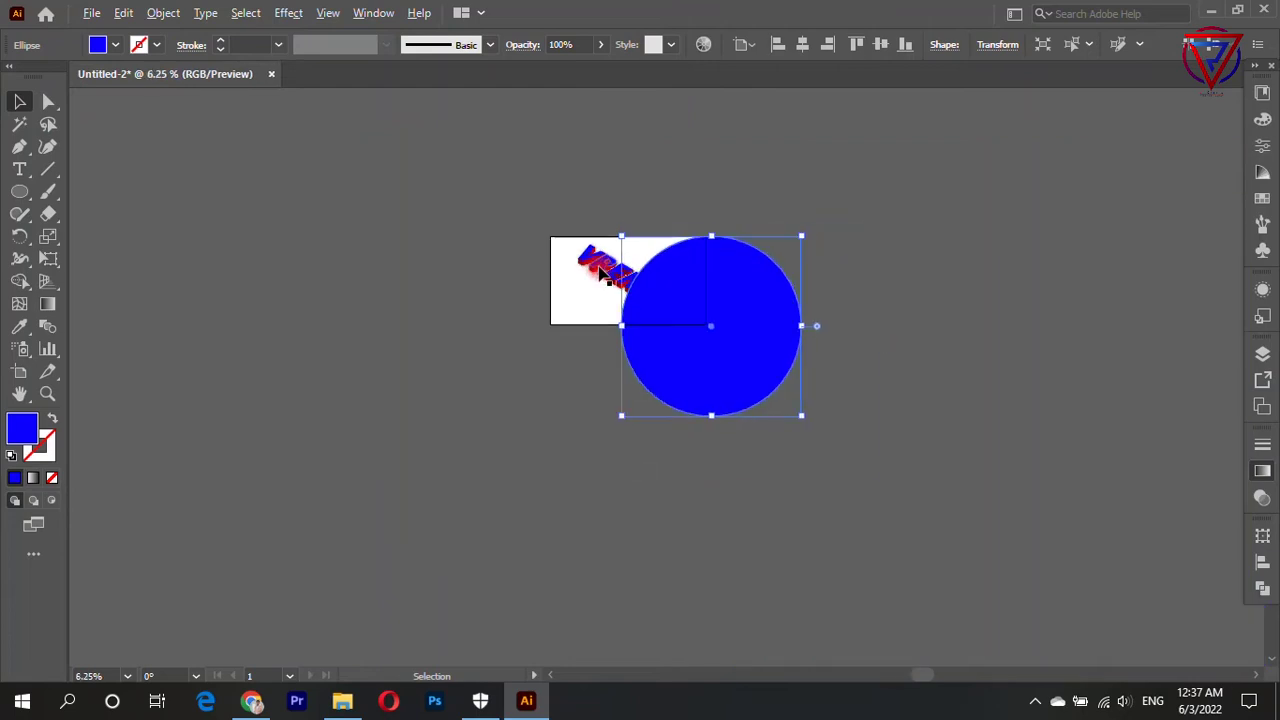
pyautogui.scroll(1, 685, 378)
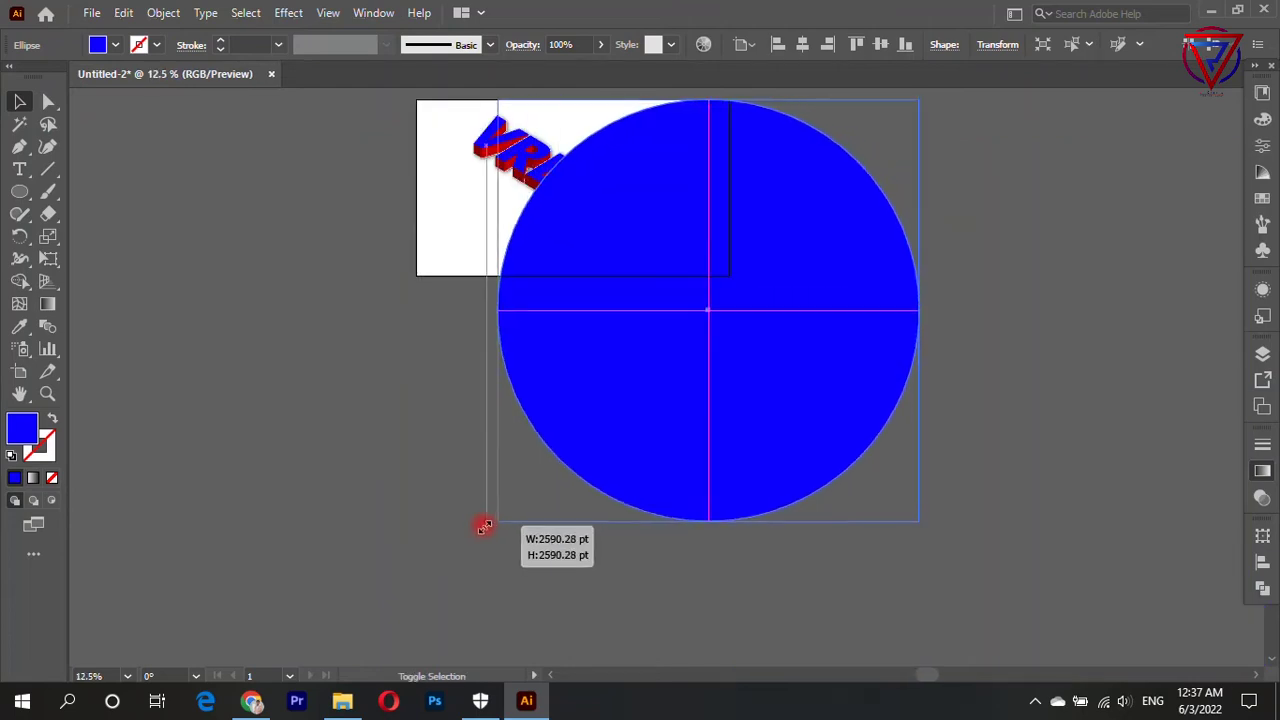
pyautogui.moveTo(560, 462); pyautogui.dragTo(474, 540)
pyautogui.scroll(3, 640, 300)
pyautogui.scroll(1, 669, 294)
pyautogui.moveTo(648, 293); pyautogui.dragTo(664, 293)
pyautogui.click(279, 263)
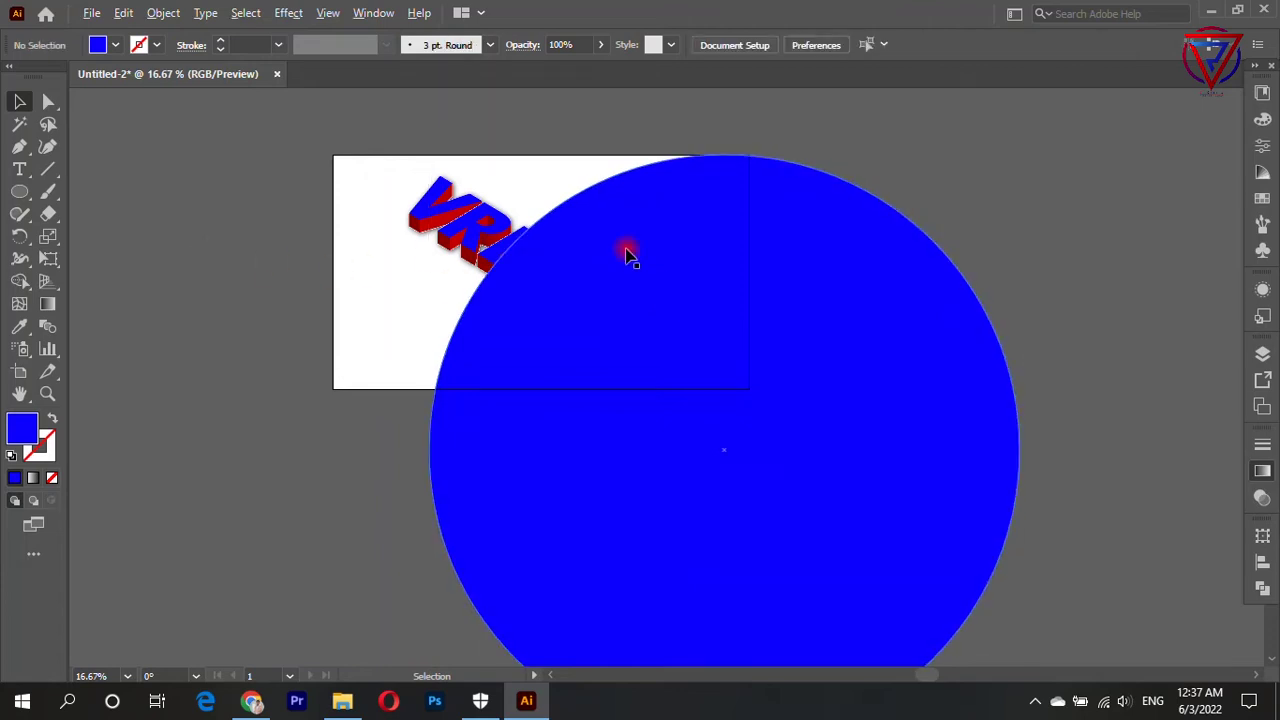
pyautogui.hscroll(-2, 831, 237)
pyautogui.scroll(1, 634, 214)
# Send the blue circle behind the VREMIX text and reselect it.
pyautogui.rightClick(566, 393)
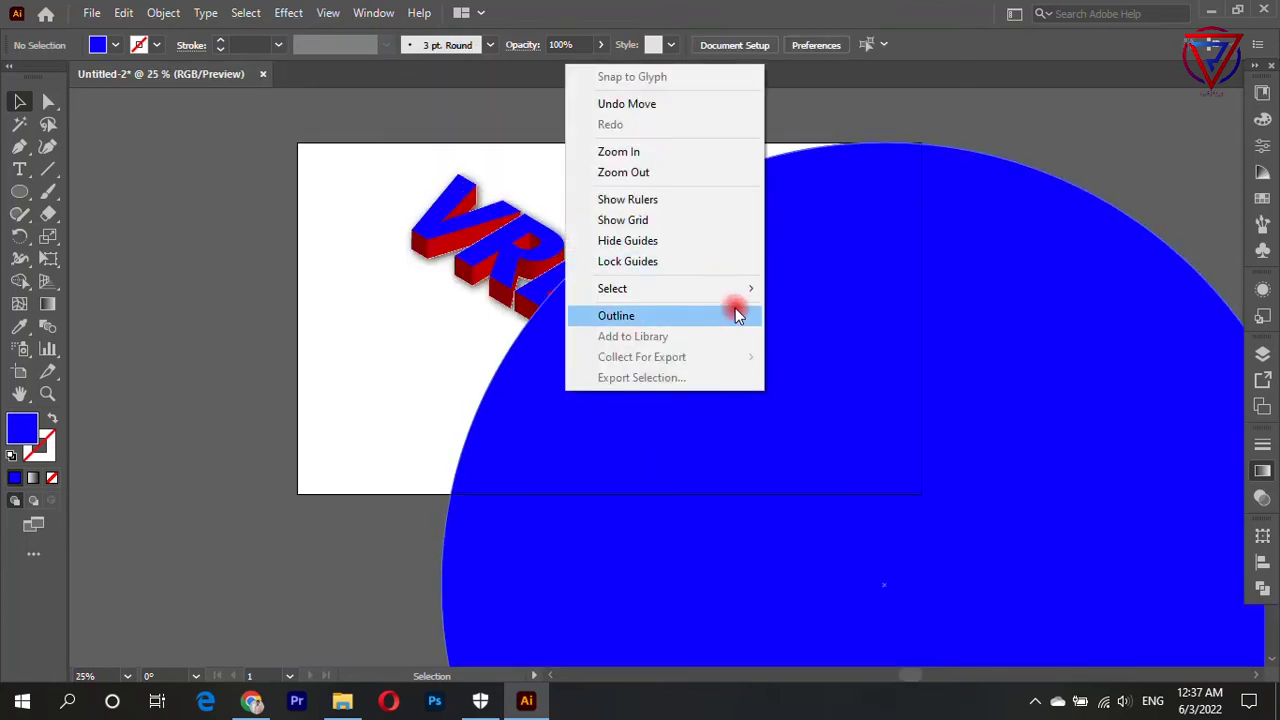
pyautogui.click(480, 474)
pyautogui.rightClick(608, 480)
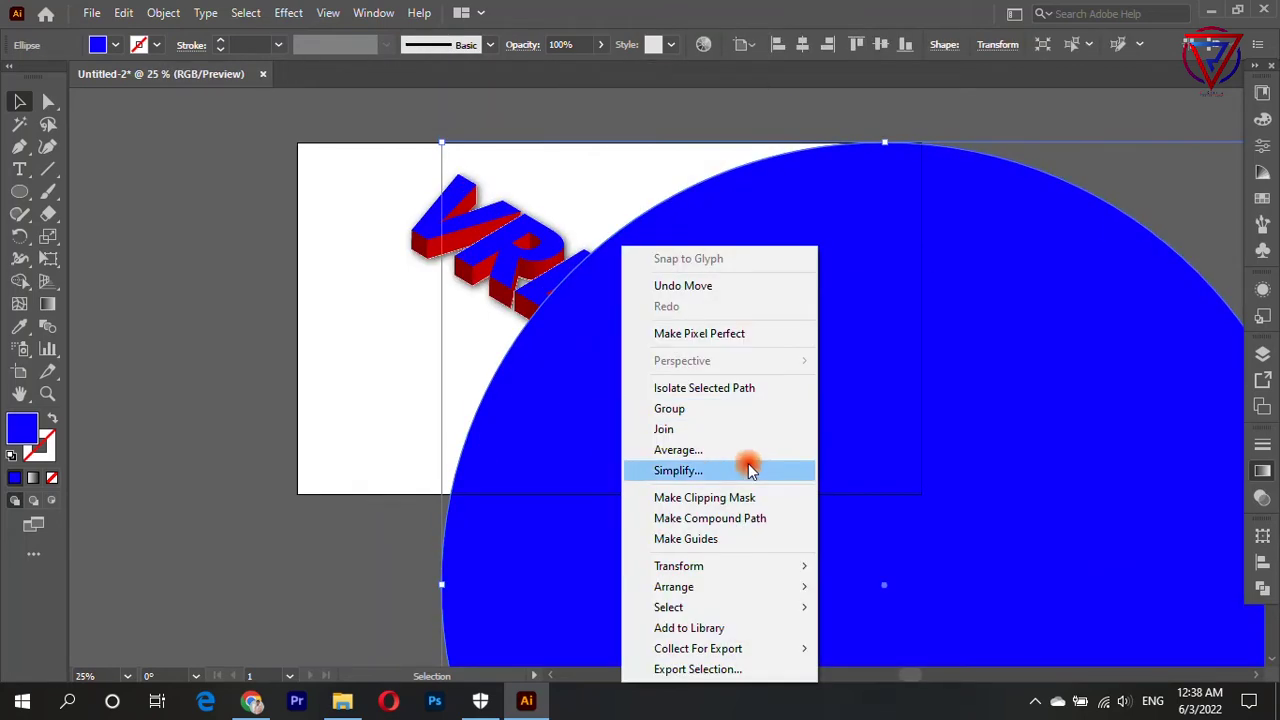
pyautogui.click(880, 650)
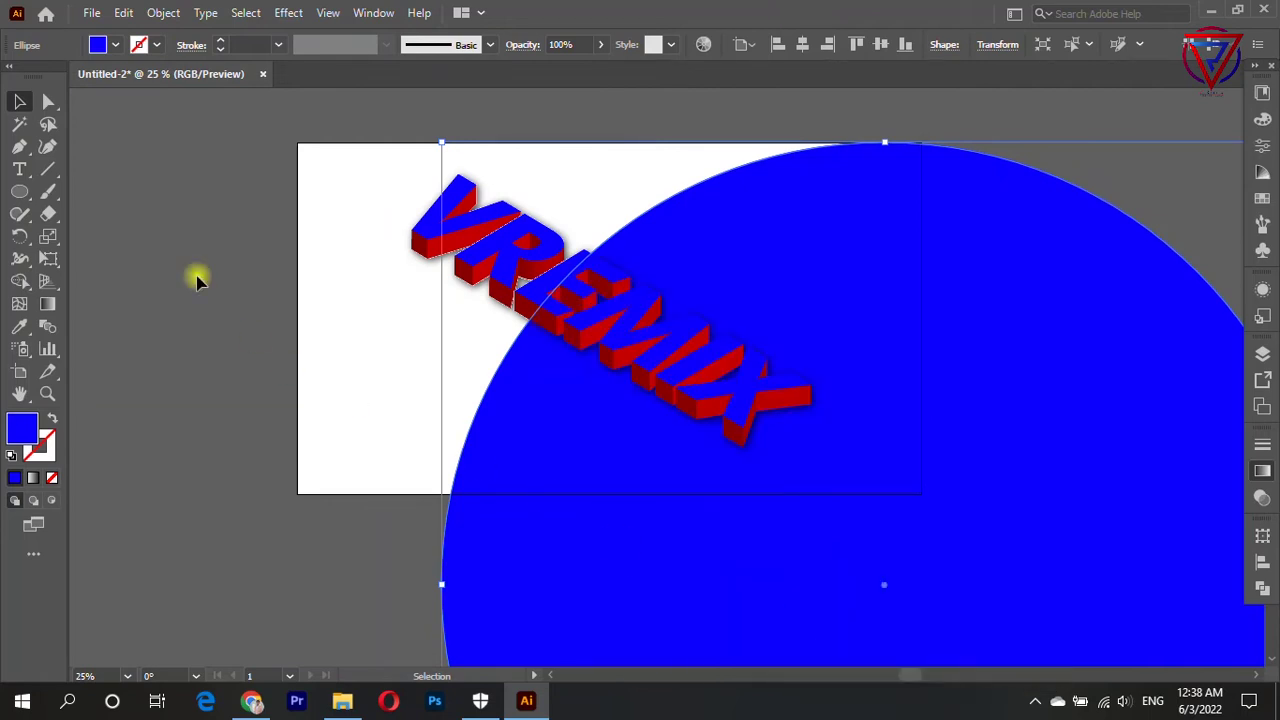
pyautogui.click(197, 277)
pyautogui.scroll(-1, 926, 107)
pyautogui.scroll(1, 891, 280)
pyautogui.scroll(1, 640, 243)
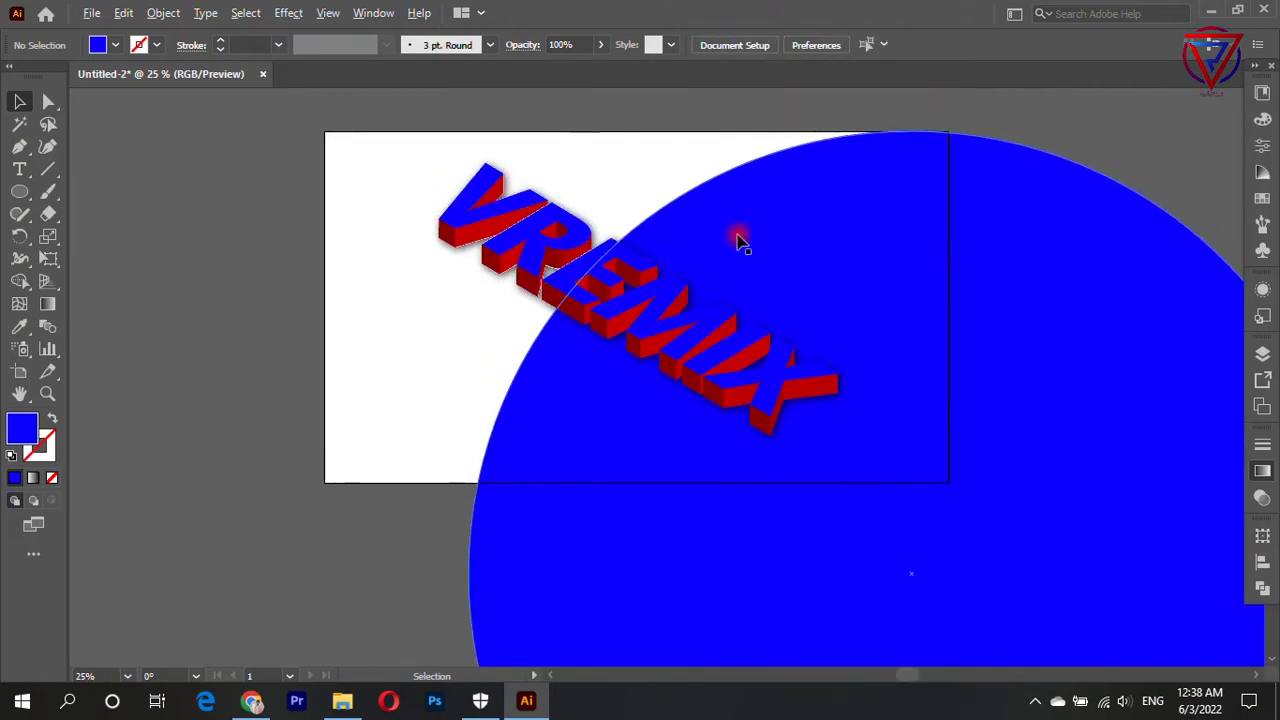
pyautogui.scroll(1, 557, 240)
pyautogui.scroll(1, 671, 180)
pyautogui.scroll(-1, 783, 210)
pyautogui.scroll(-2, 783, 210)
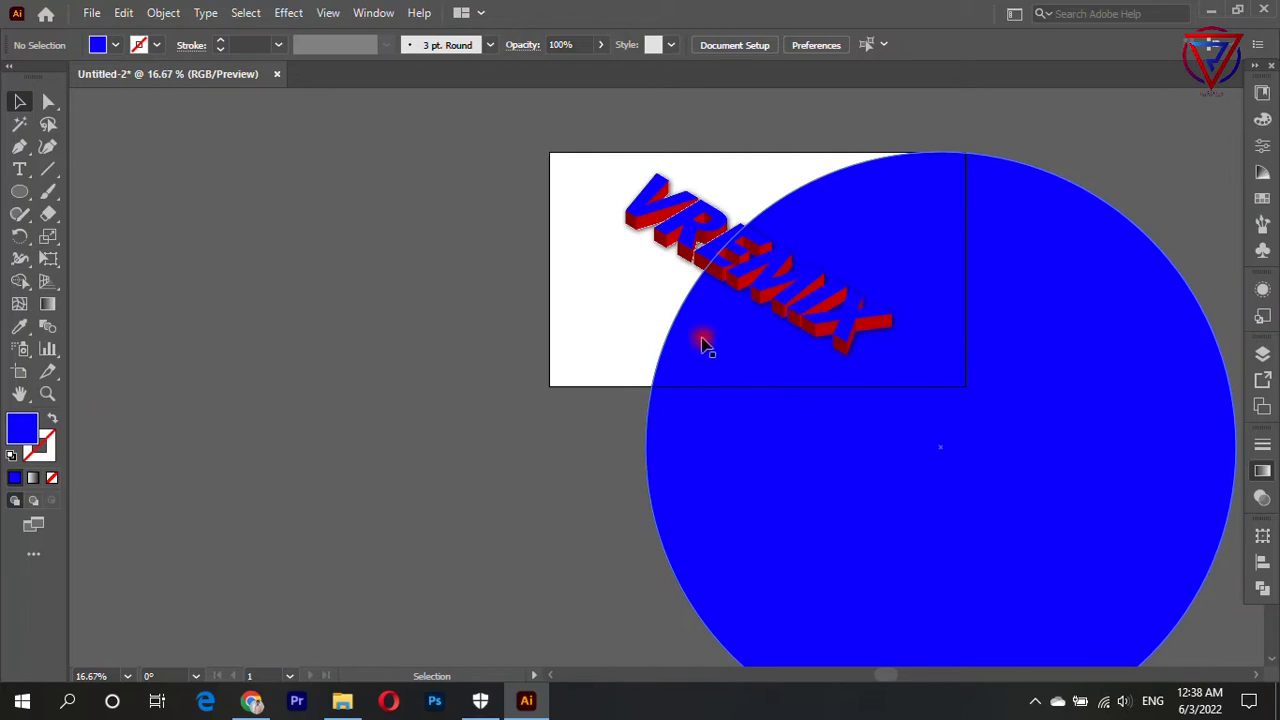
pyautogui.click(706, 334)
pyautogui.click(288, 12)
pyautogui.moveTo(313, 225)
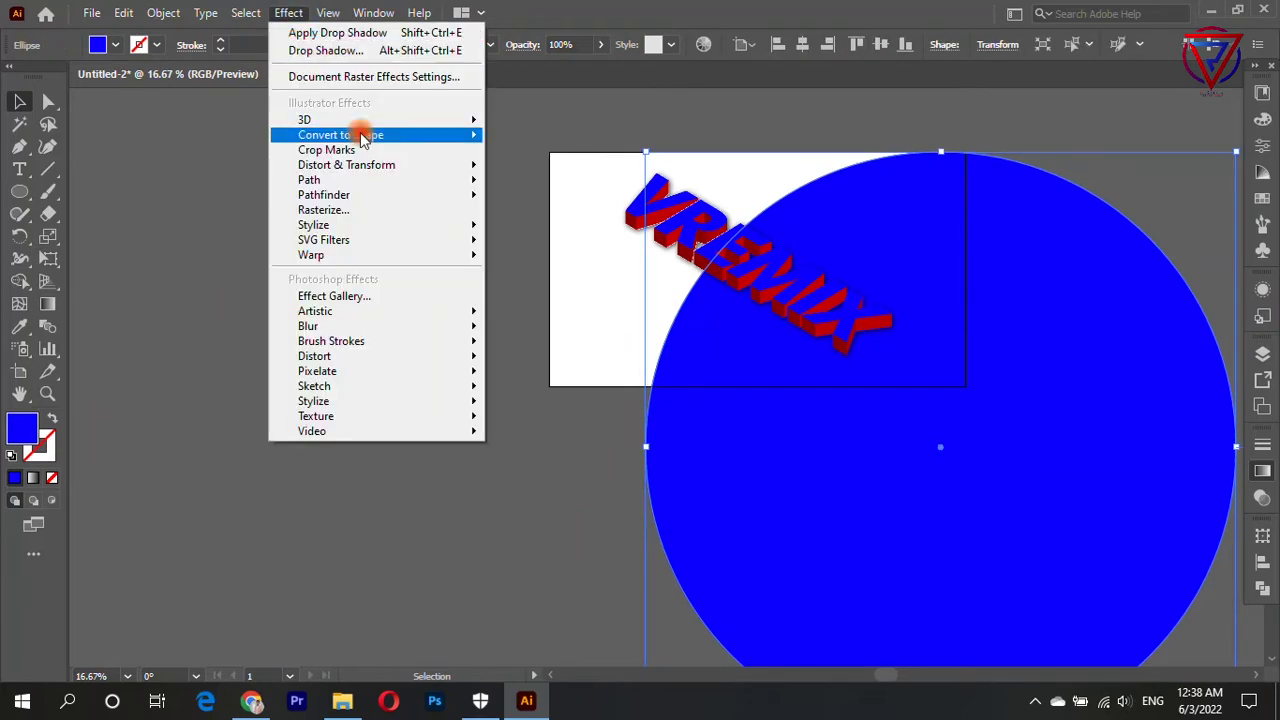
# Add a drop shadow to the circle with X offset -28 pt and Y offset -27 pt.
pyautogui.click(578, 228)
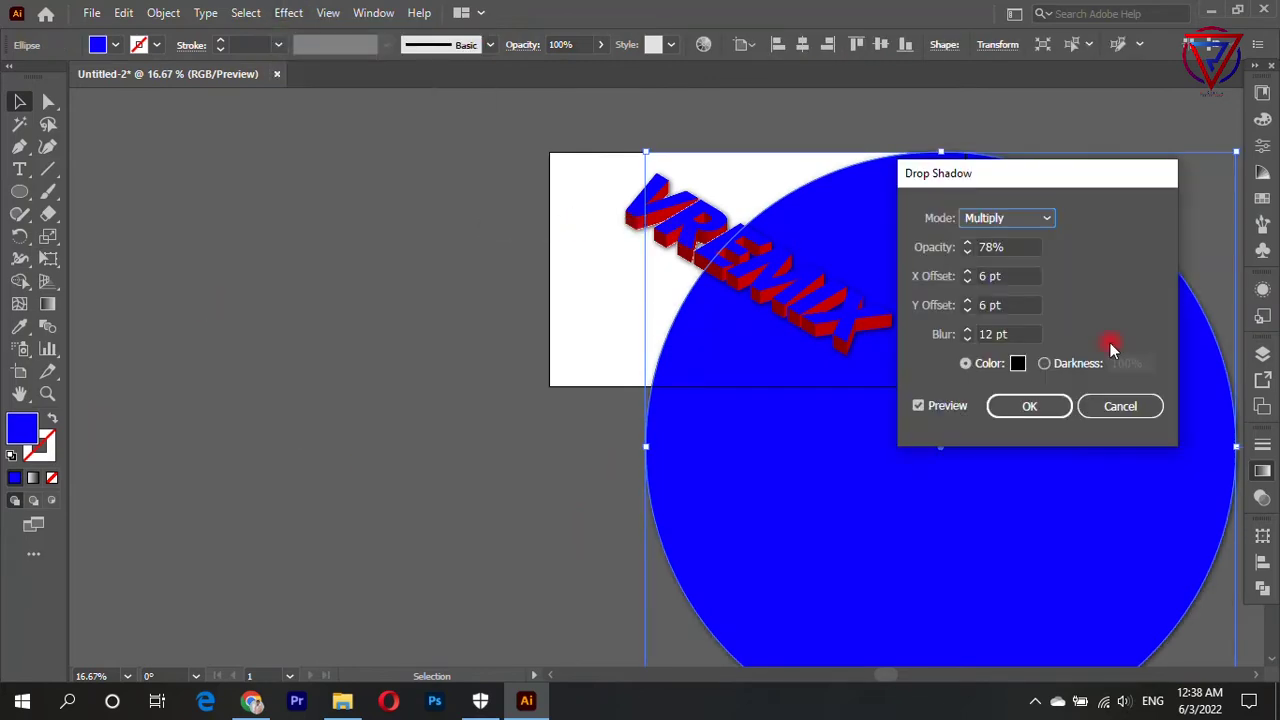
pyautogui.click(1010, 305)
pyautogui.write('1')
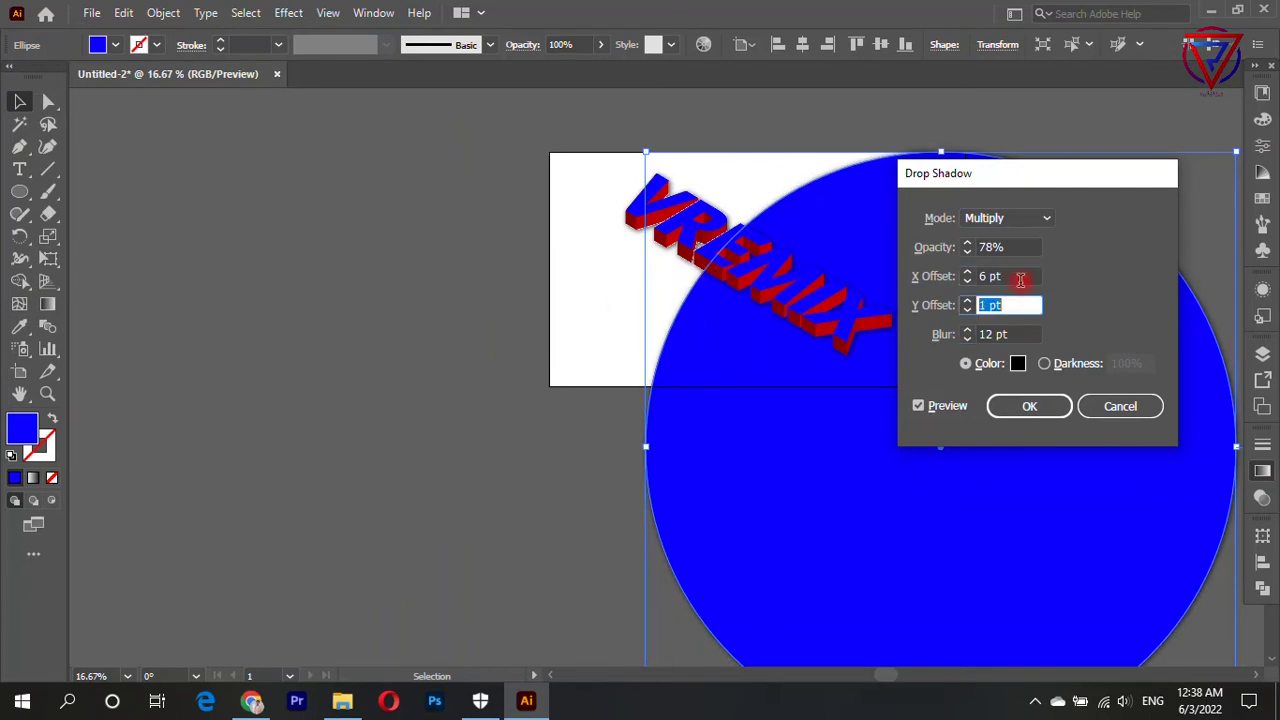
pyautogui.click(1015, 277)
pyautogui.write('-20')
pyautogui.press('Down')
pyautogui.press('Down')
pyautogui.press('Down')
pyautogui.click(1013, 308)
pyautogui.press('Down')
pyautogui.press('Down')
pyautogui.press('Down')
# Set the circle shadow's blur to 38 pt and opacity to 41%.
pyautogui.click(1015, 325)
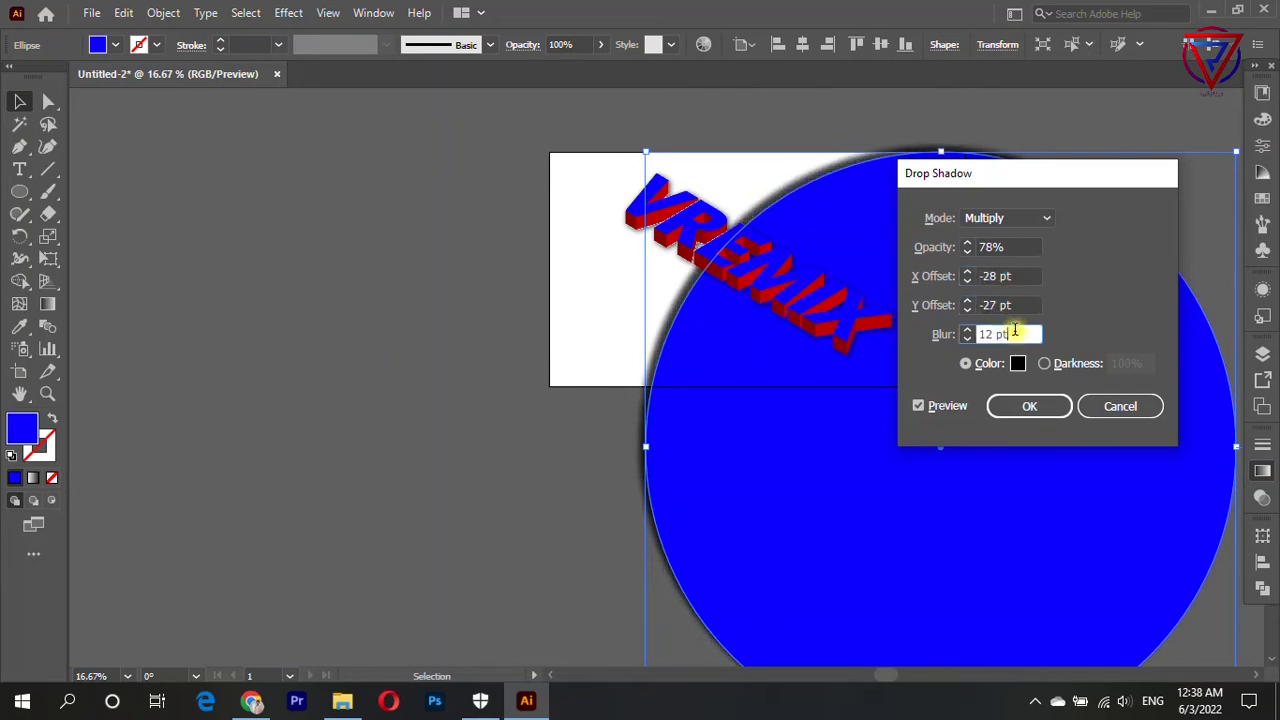
pyautogui.press('Up')
pyautogui.press('Up')
pyautogui.press('Up')
pyautogui.press('Up')
pyautogui.press('Up')
pyautogui.press('Up')
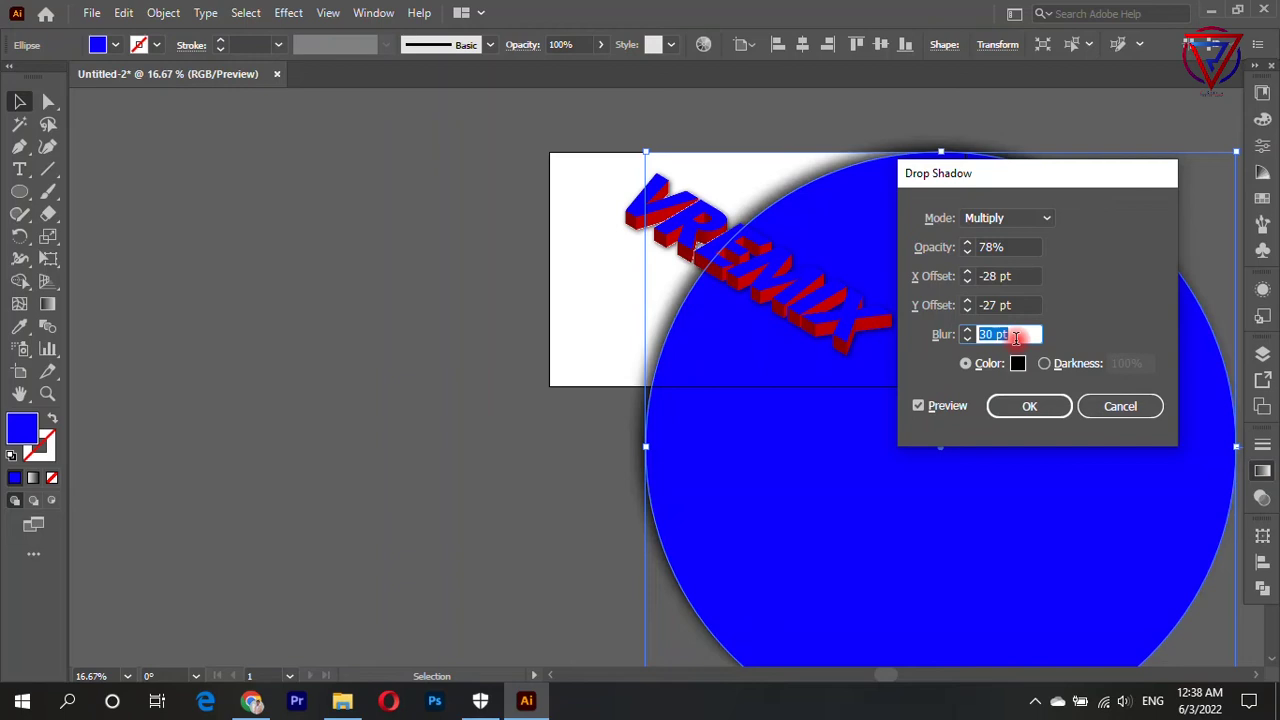
pyautogui.click(1028, 245)
pyautogui.press('Down')
pyautogui.press('Down')
pyautogui.press('Down')
pyautogui.press('Down')
pyautogui.press('Down')
pyautogui.press('Down')
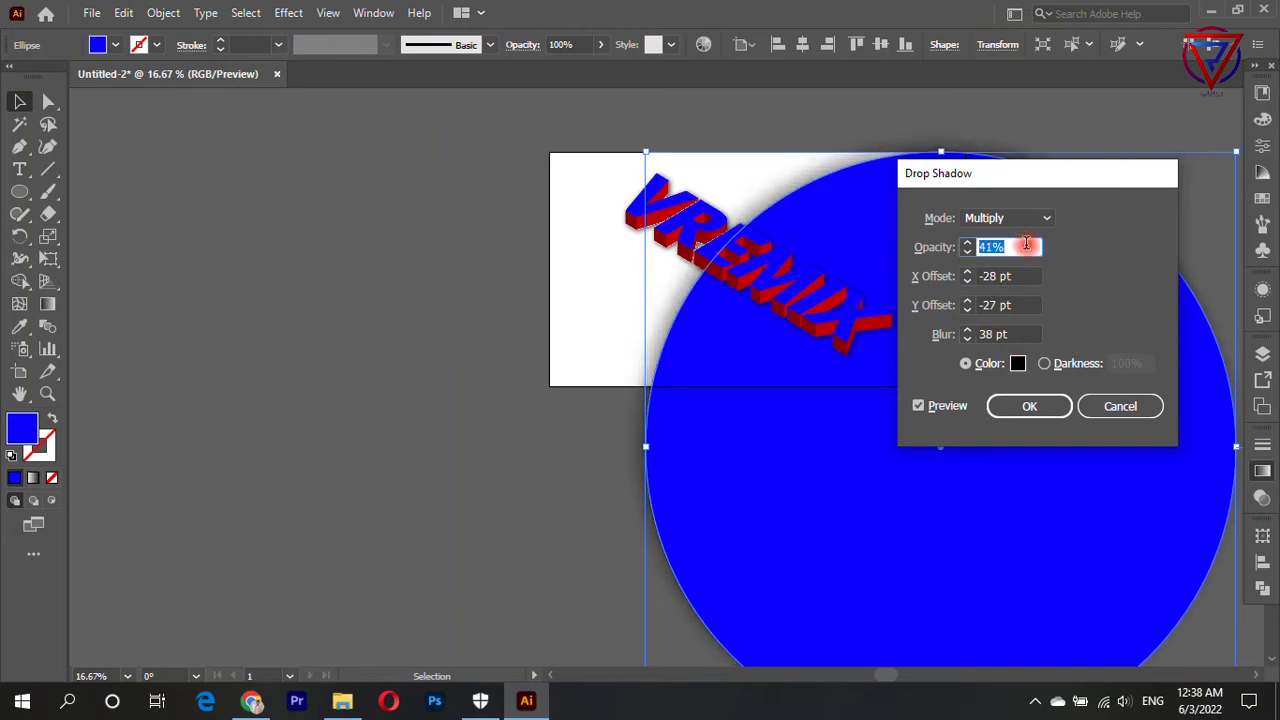
pyautogui.click(1021, 412)
pyautogui.click(480, 234)
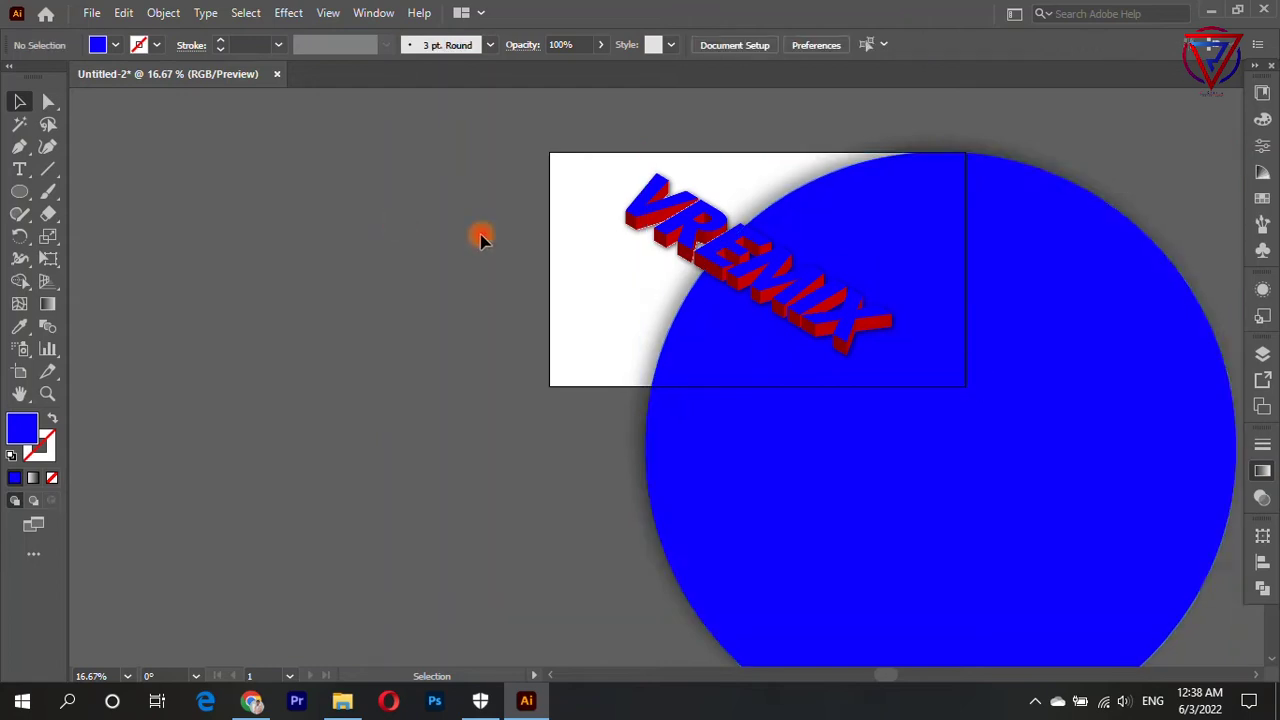
# Reopen VREMIX's drop shadow from Appearance and raise its blur to 16 pt.
pyautogui.scroll(5, 731, 283)
pyautogui.scroll(-5, 760, 307)
pyautogui.scroll(3, 760, 307)
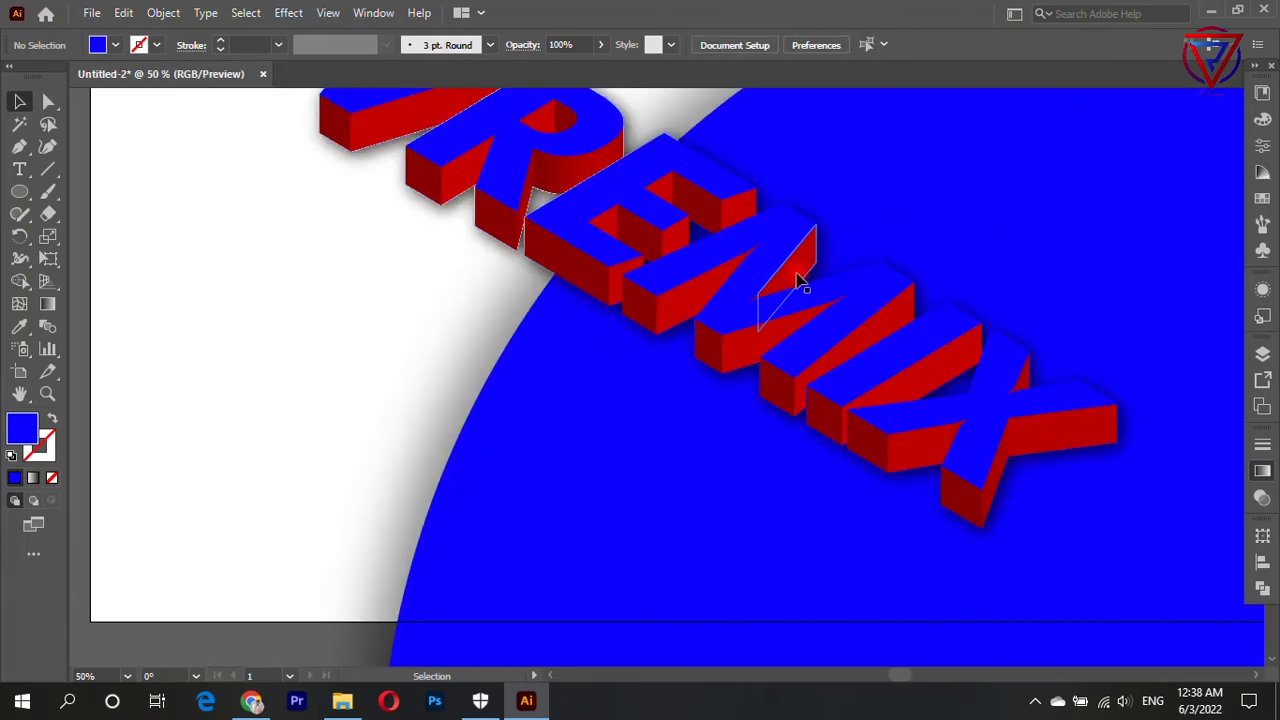
pyautogui.click(824, 338)
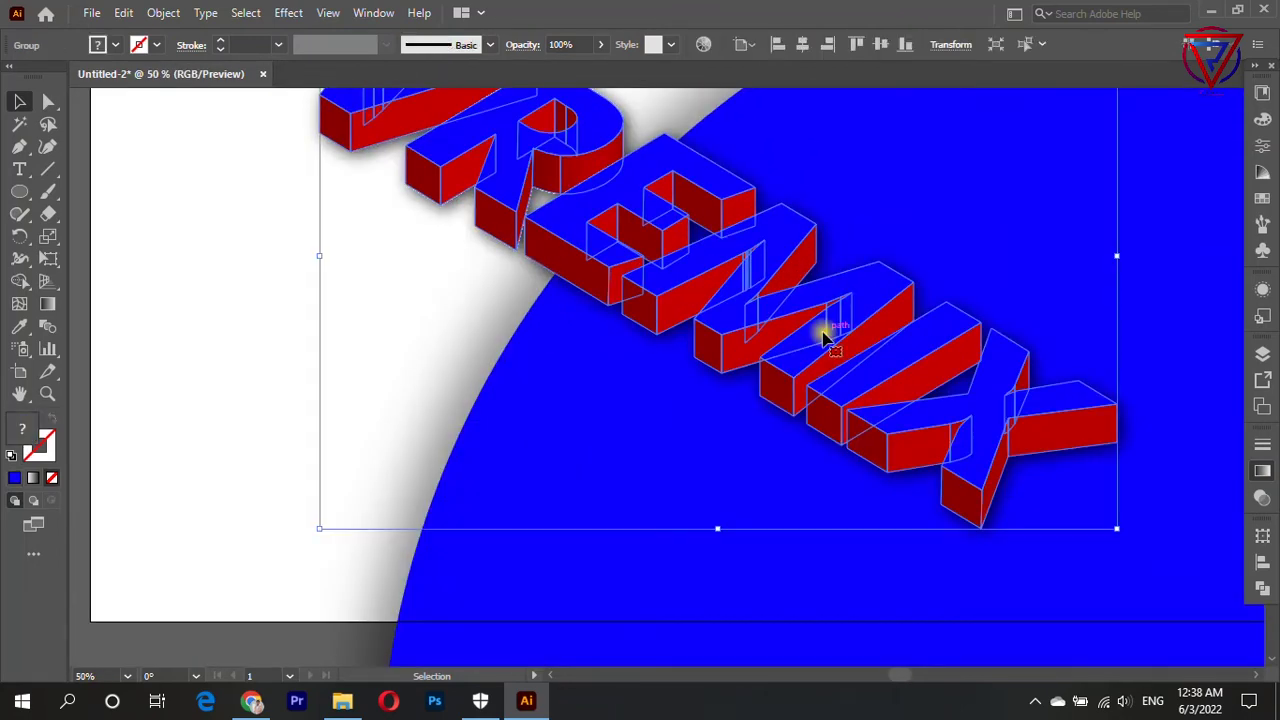
pyautogui.click(1262, 289)
pyautogui.click(1090, 359)
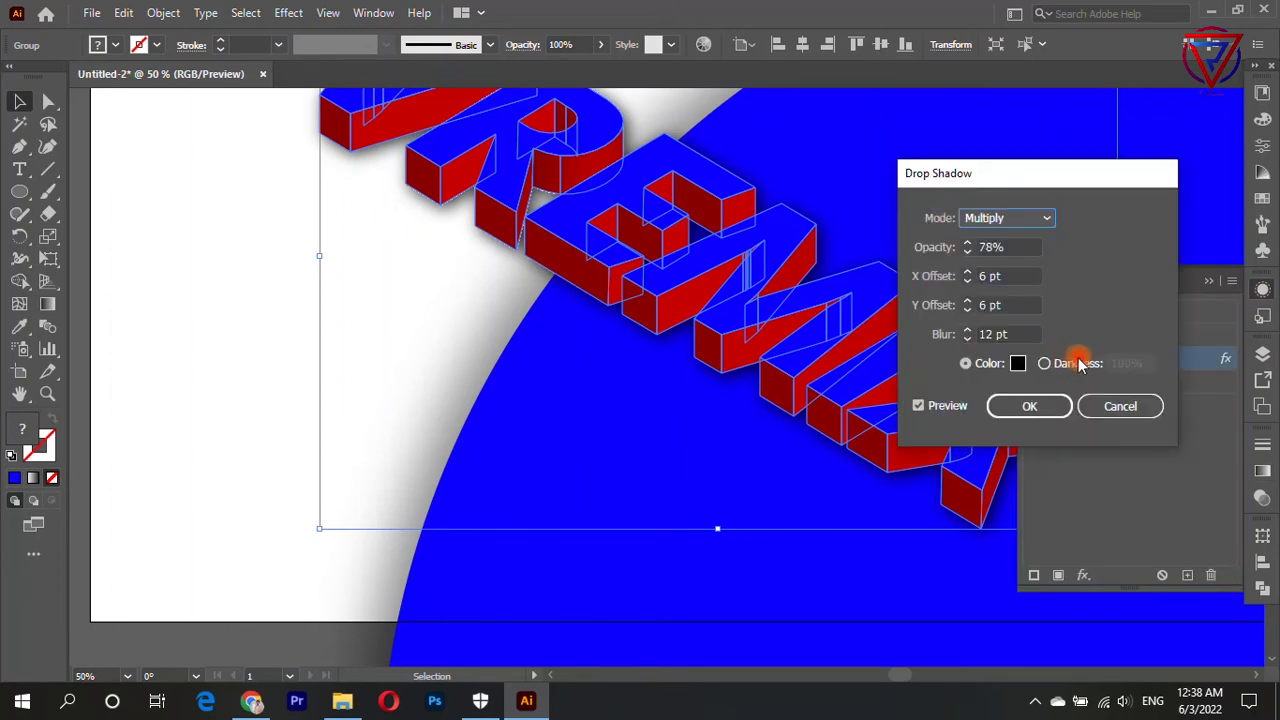
pyautogui.click(1025, 336)
pyautogui.press('Down')
pyautogui.press('Down')
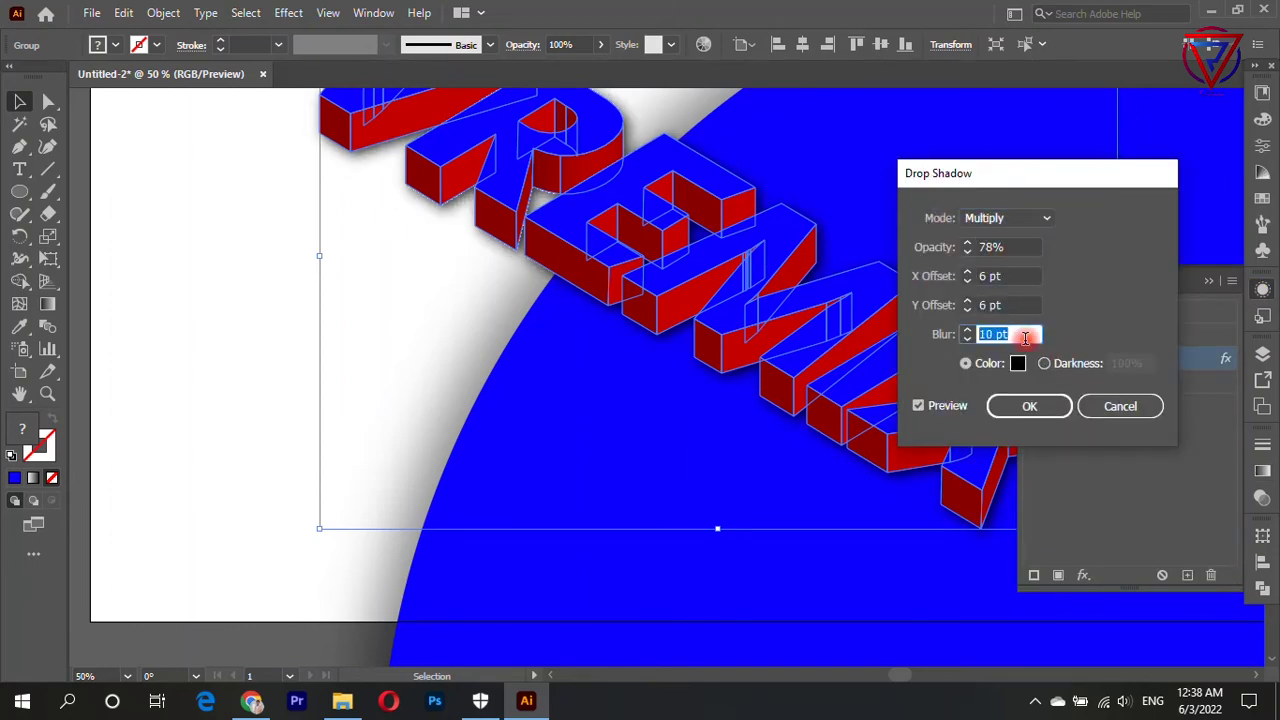
pyautogui.press('Up')
pyautogui.press('Up')
pyautogui.press('Up')
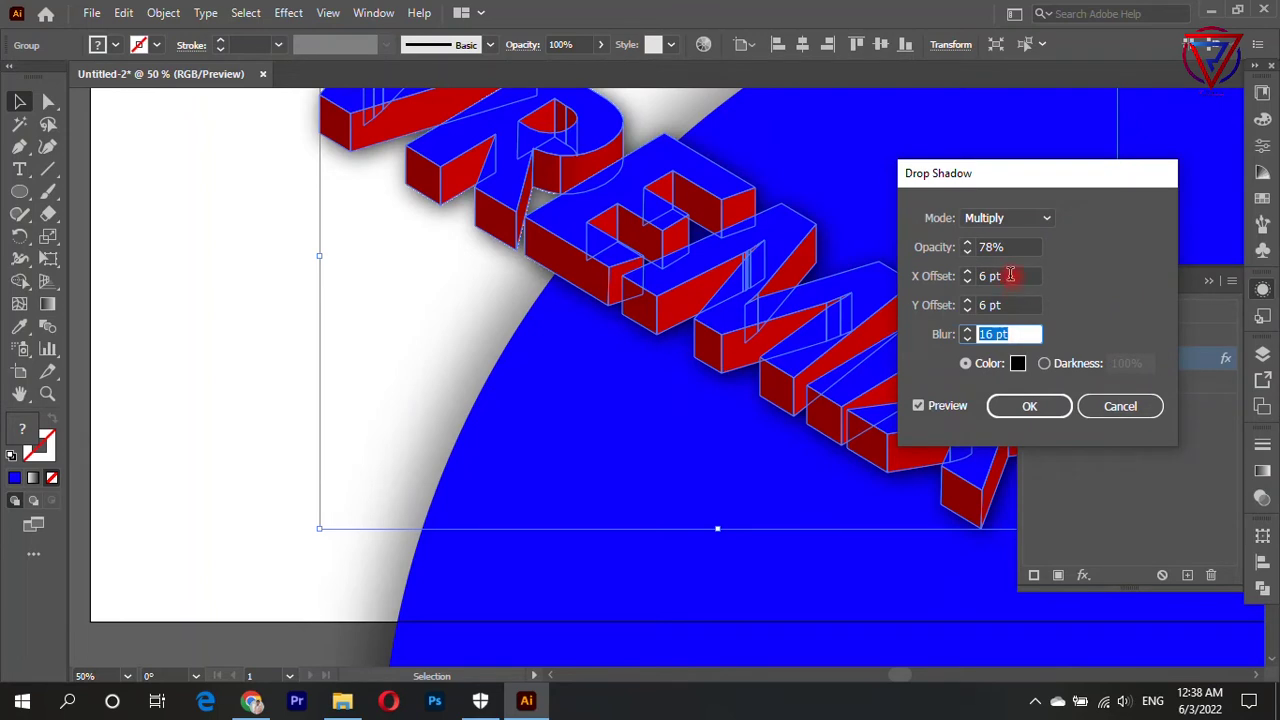
# Set the text shadow's X offset to 7 pt and apply it.
pyautogui.click(1010, 275)
pyautogui.press('Up')
pyautogui.press('Up')
pyautogui.press('Up')
pyautogui.click(1023, 304)
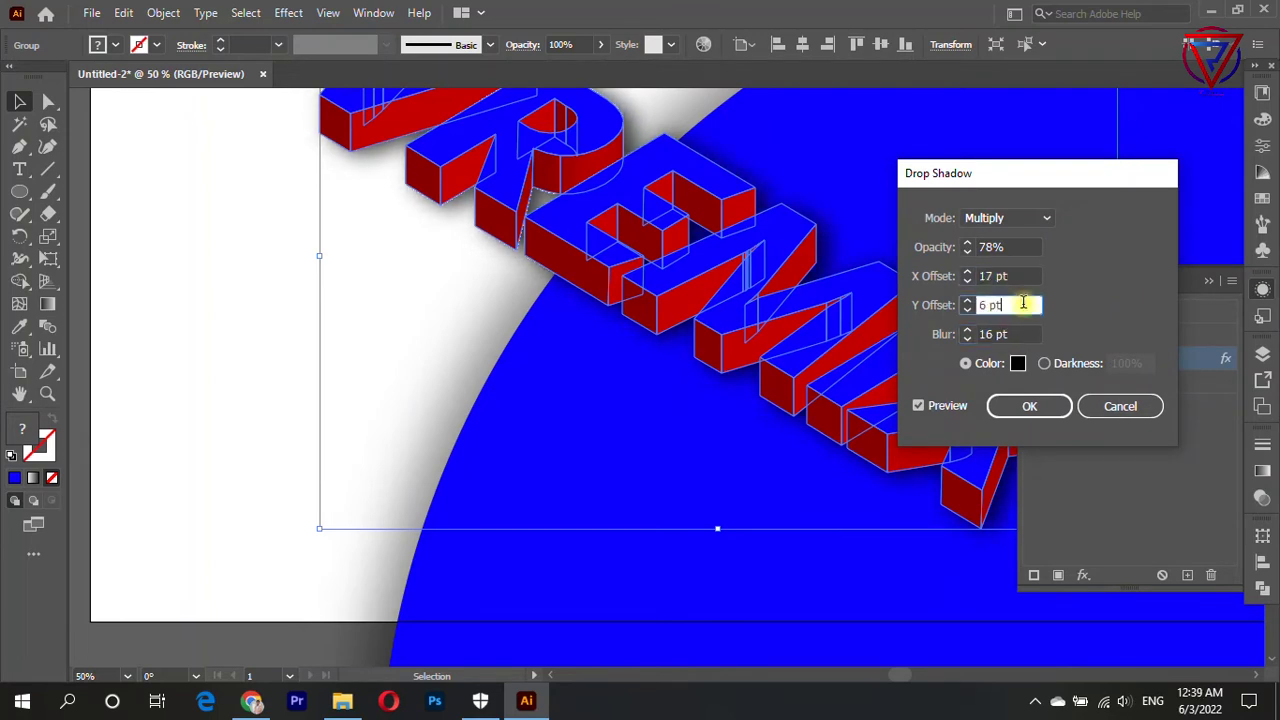
pyautogui.click(1023, 277)
pyautogui.press('Down')
pyautogui.press('Down')
pyautogui.press('Down')
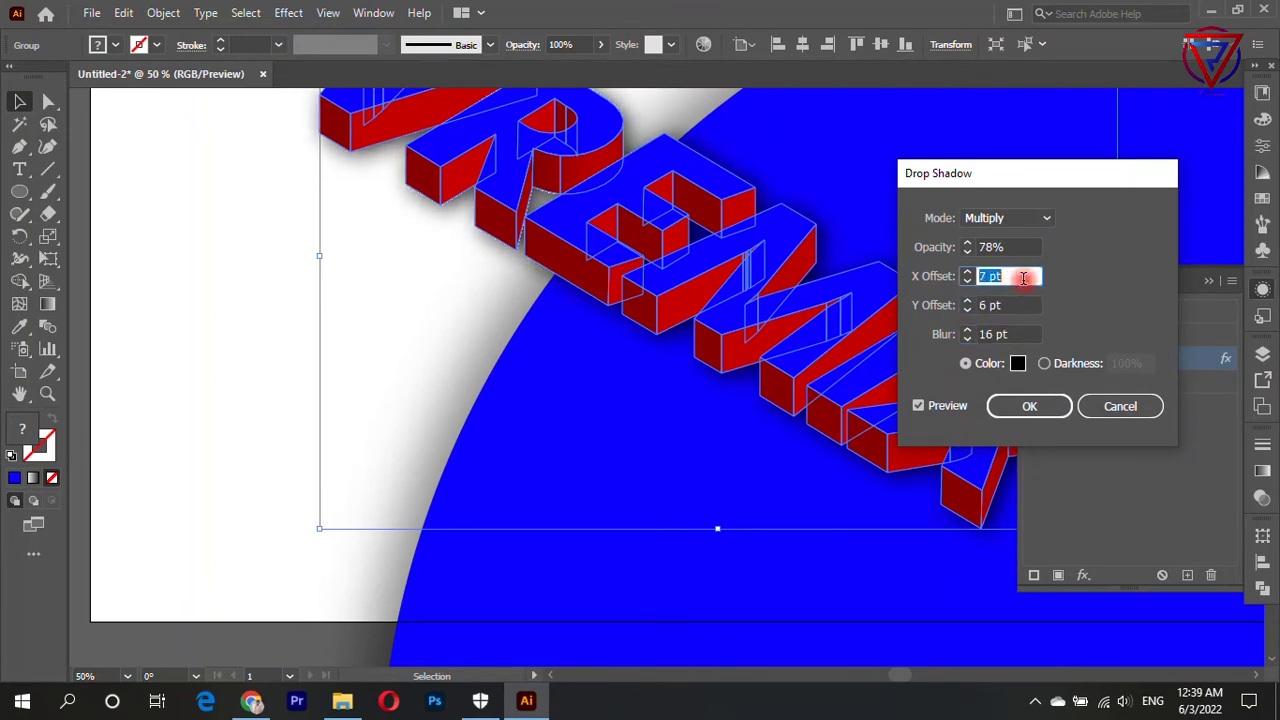
pyautogui.click(1030, 406)
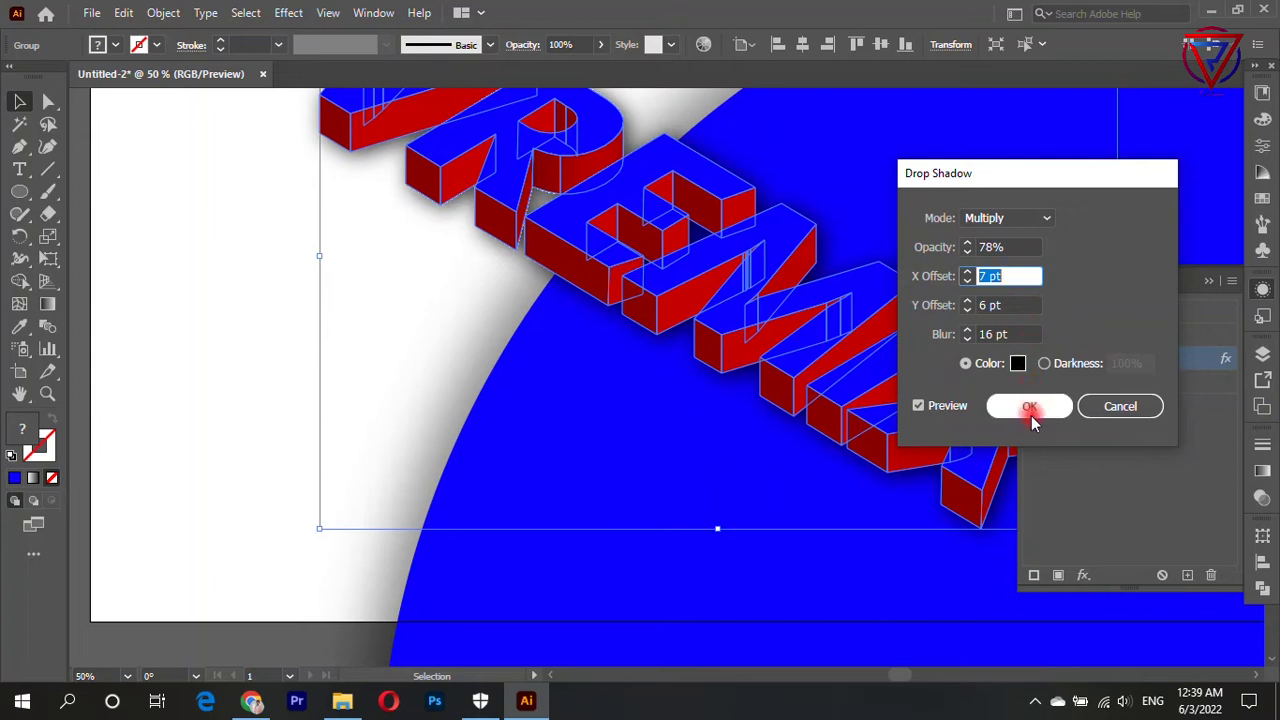
pyautogui.keyDown('alt'); pyautogui.scroll(-3, 517, 334); pyautogui.keyUp('alt')
pyautogui.click(517, 334)
pyautogui.keyDown('alt'); pyautogui.scroll(1, 950, 345); pyautogui.keyUp('alt')
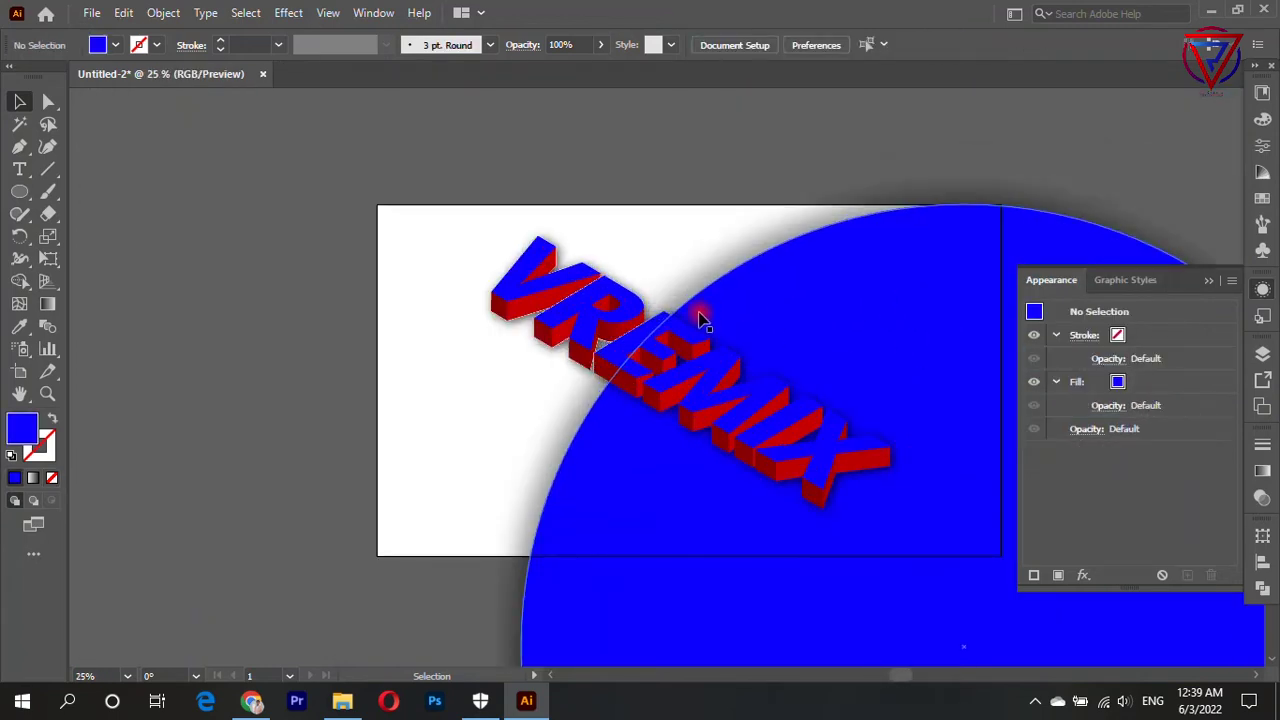
# Fill the large circle with the dark red of a letter side using the Eyedropper.
pyautogui.keyDown('alt'); pyautogui.scroll(1, 632, 385); pyautogui.keyUp('alt')
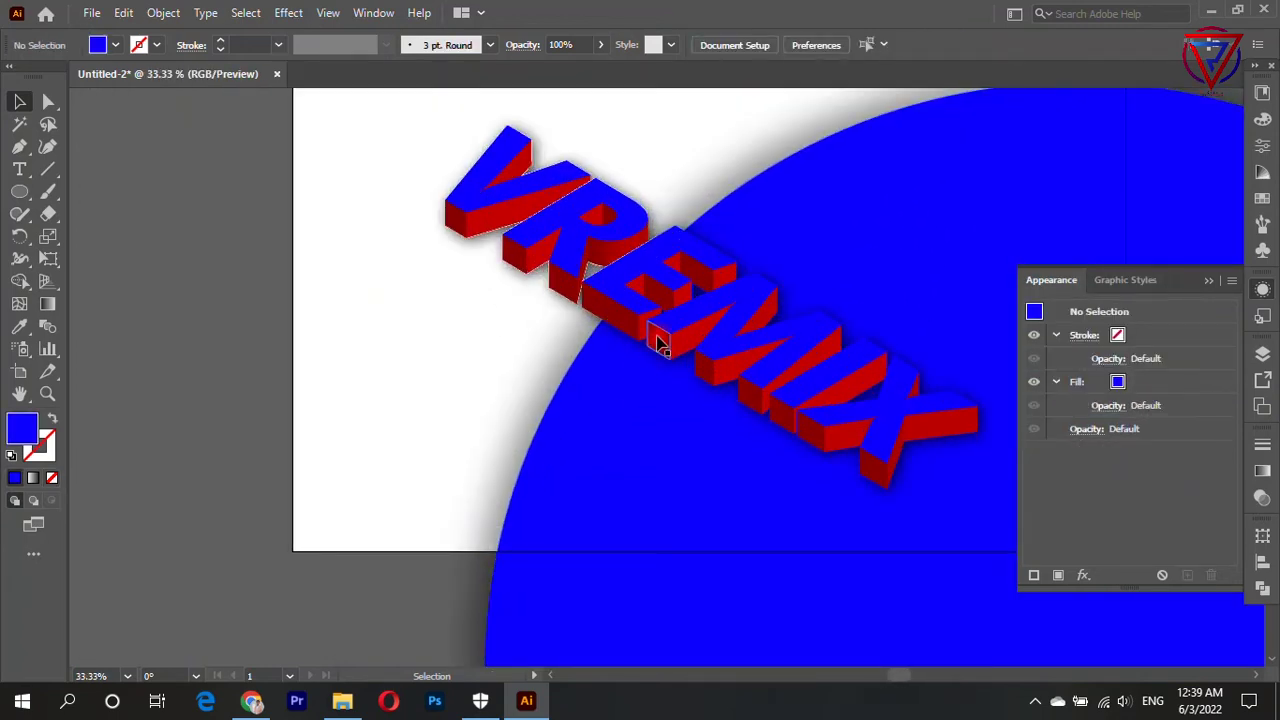
pyautogui.click(665, 424)
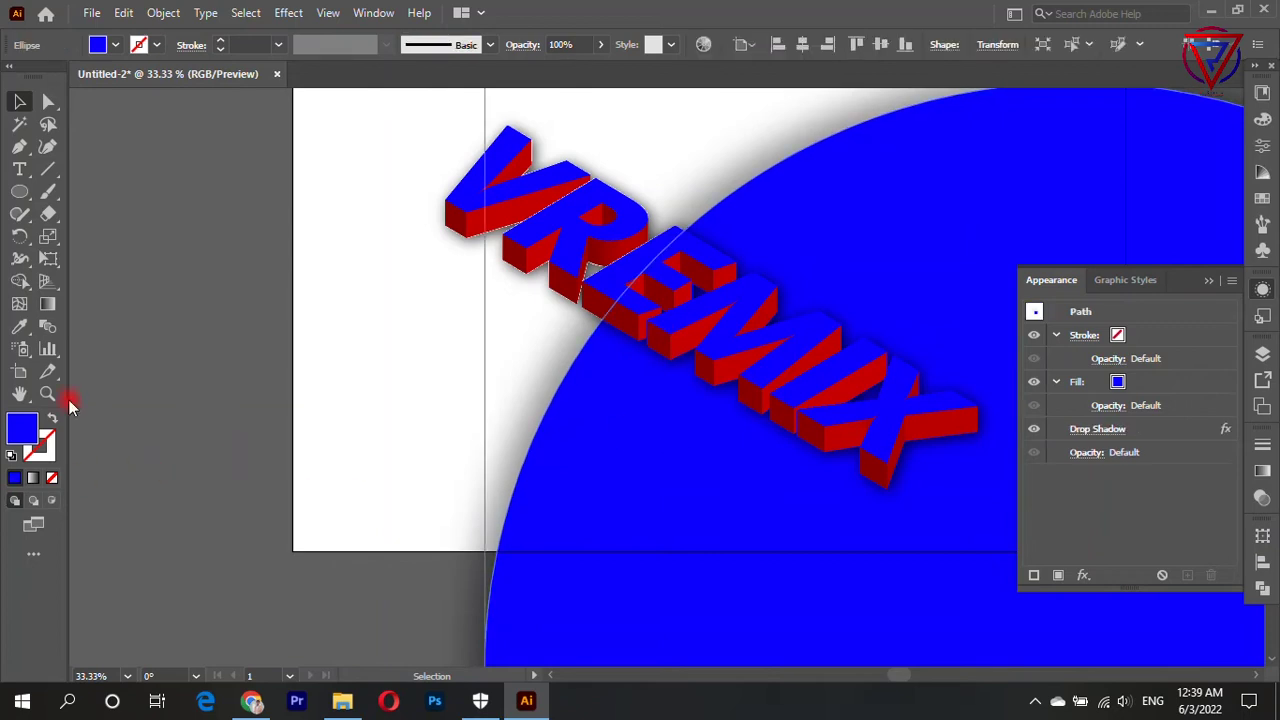
pyautogui.doubleClick(35, 431)
pyautogui.press('BackSpace')
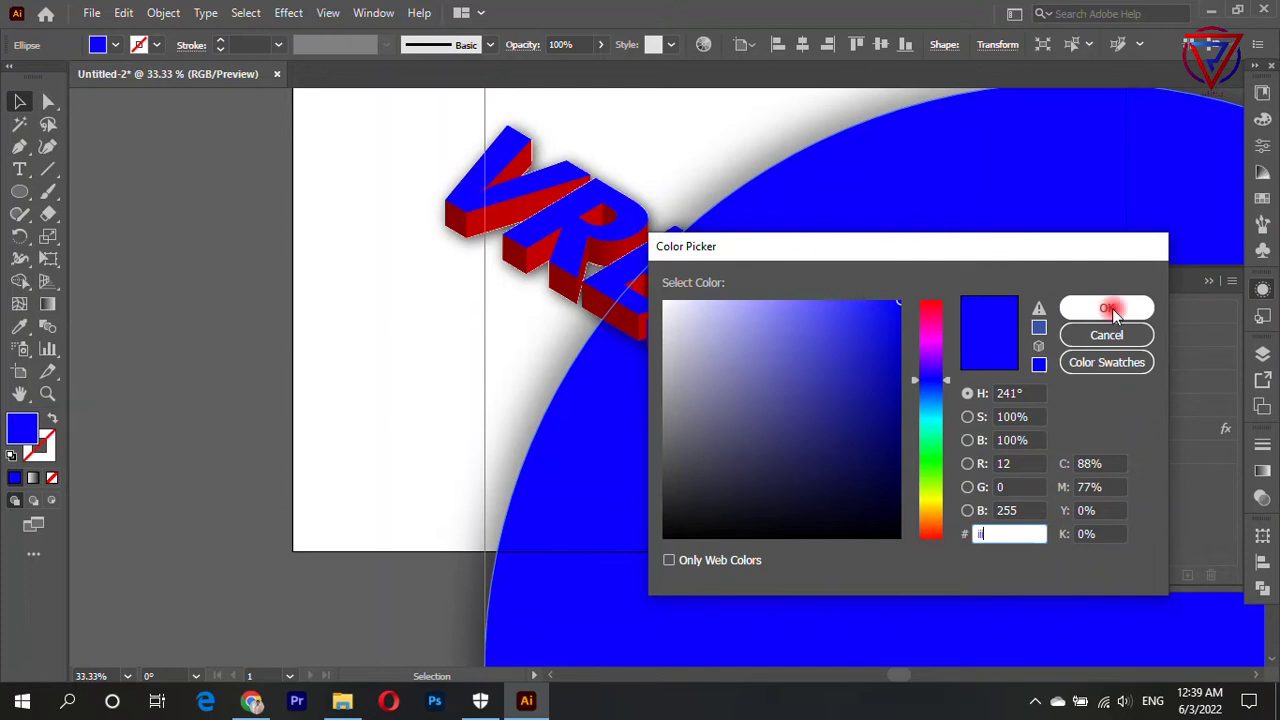
pyautogui.click(1100, 308)
pyautogui.press('i')
pyautogui.click(600, 300)
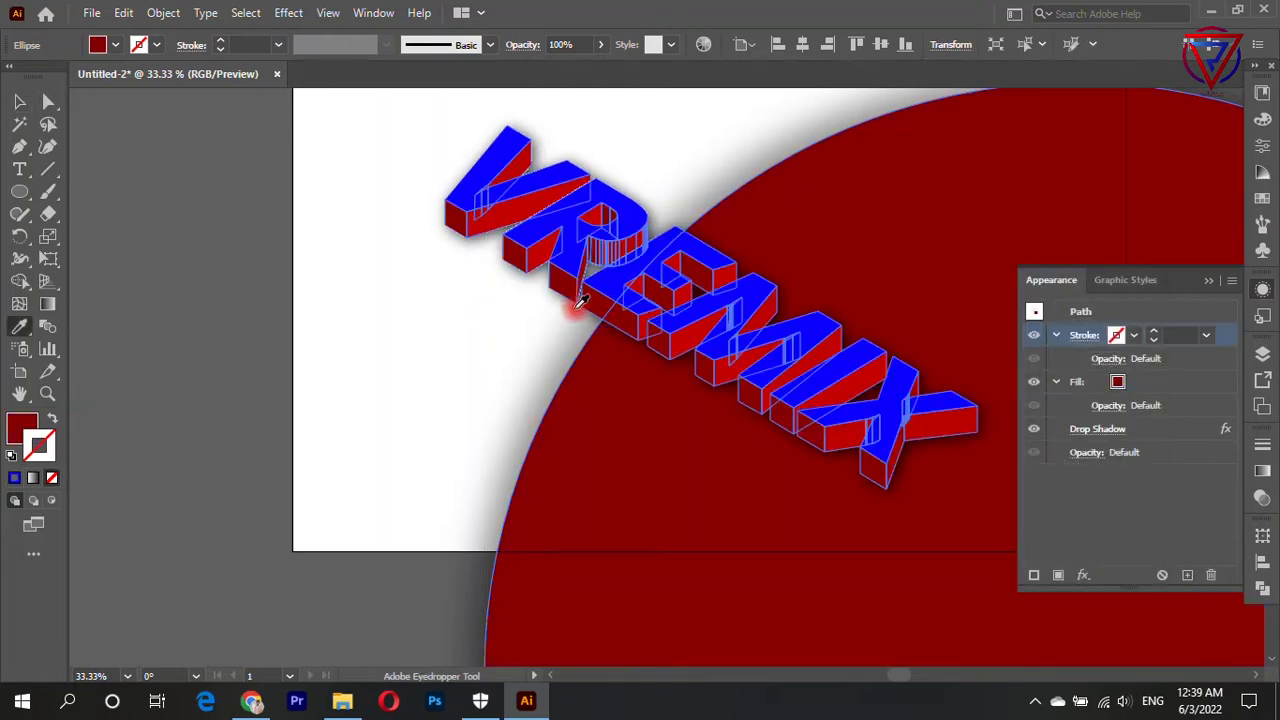
pyautogui.click(16, 100)
pyautogui.scroll(-1, 632, 240)
pyautogui.scroll(-2, 500, 220)
pyautogui.scroll(1, 674, 286)
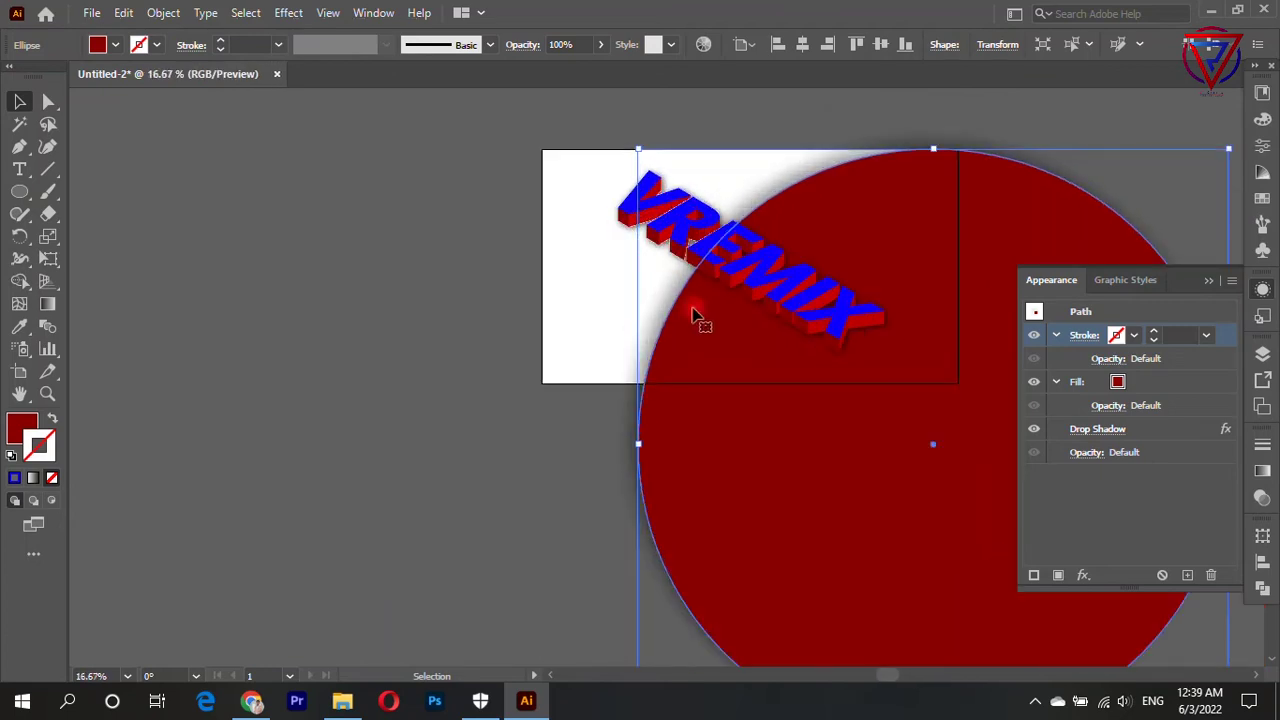
pyautogui.scroll(1, 786, 263)
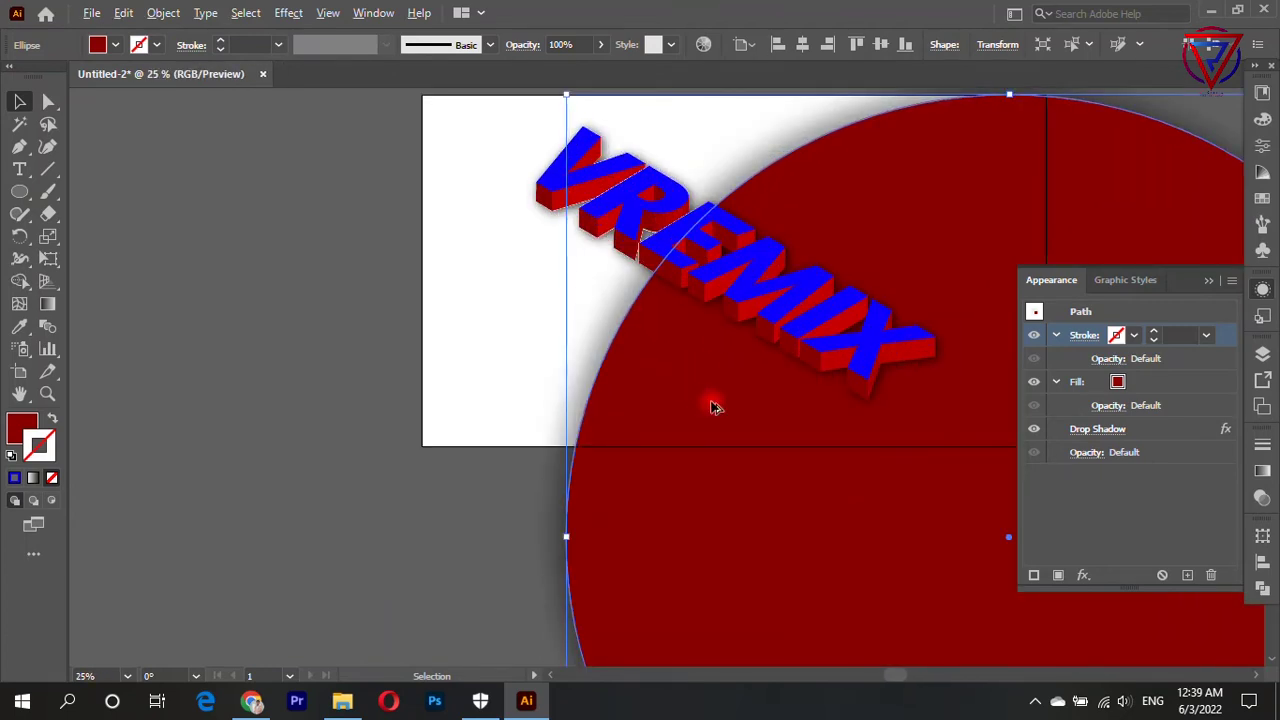
pyautogui.scroll(1, 714, 407)
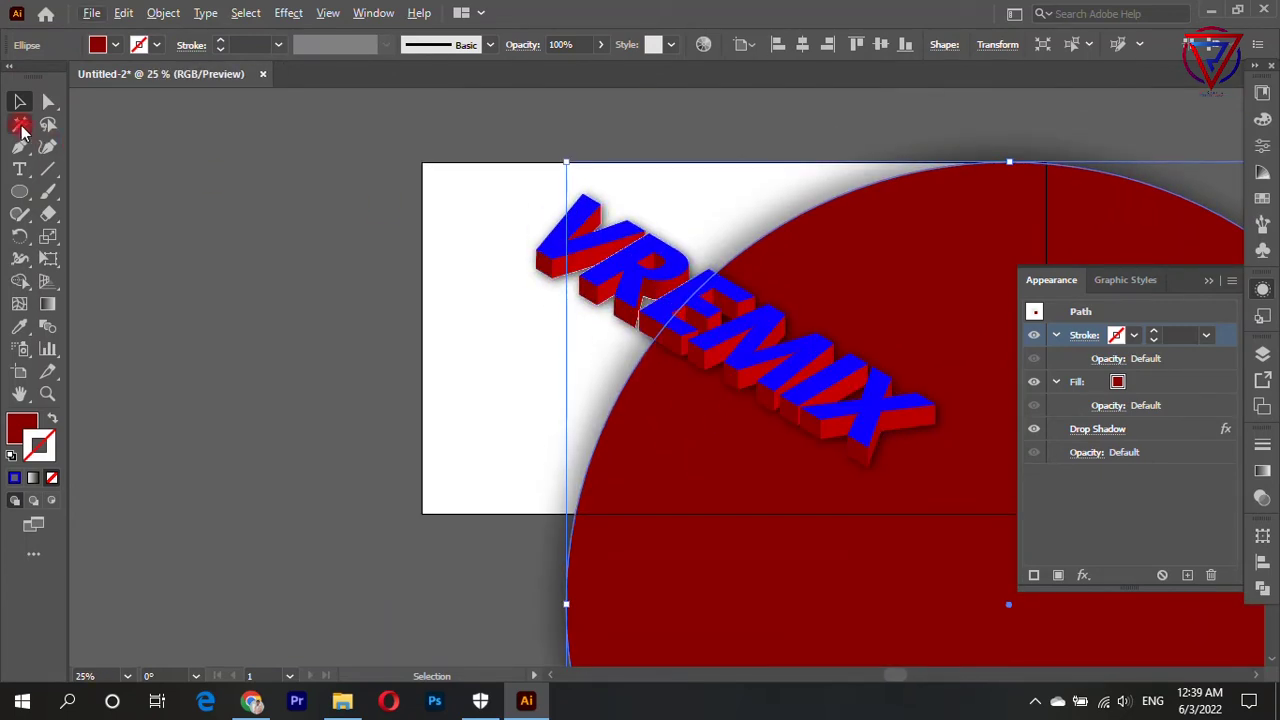
# Draw a rectangle covering the whole artboard and fill it blue (#0200D4).
pyautogui.moveTo(25, 200); pyautogui.dragTo(101, 193)
pyautogui.scroll(-1, 110, 190)
pyautogui.scroll(1, 280, 208)
pyautogui.moveTo(263, 137); pyautogui.dragTo(818, 372)
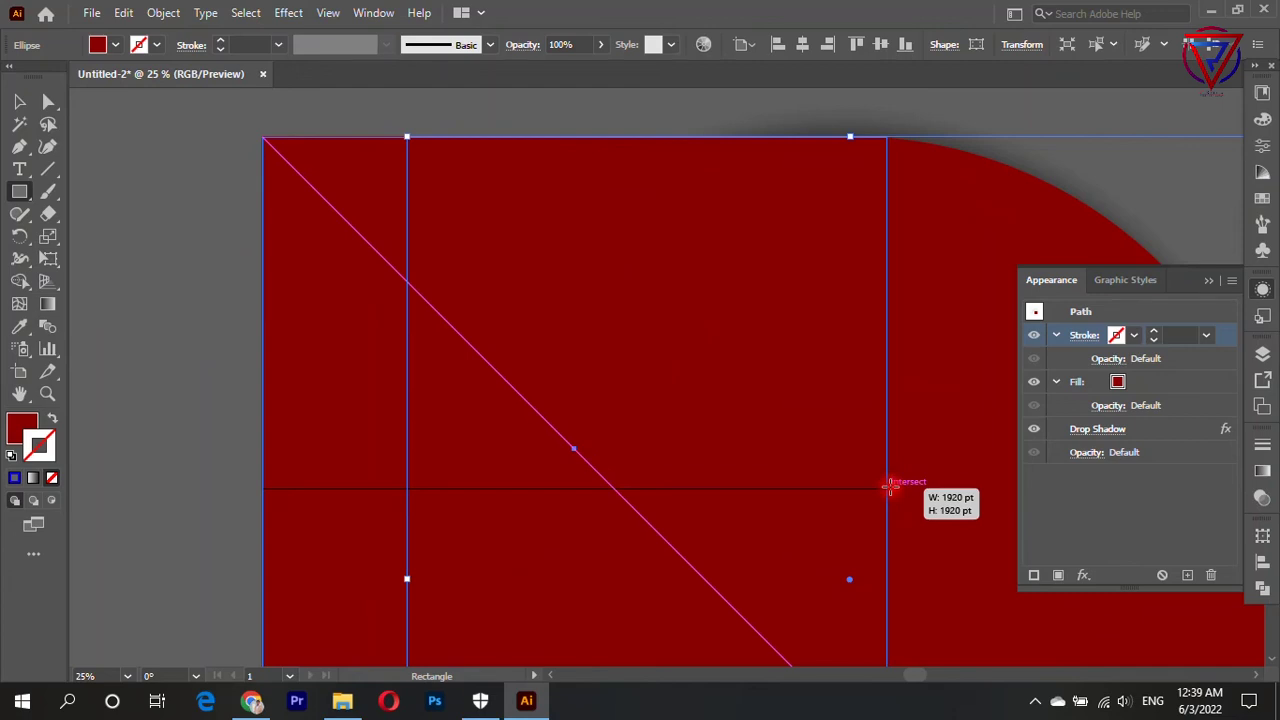
pyautogui.moveTo(818, 372); pyautogui.dragTo(886, 488)
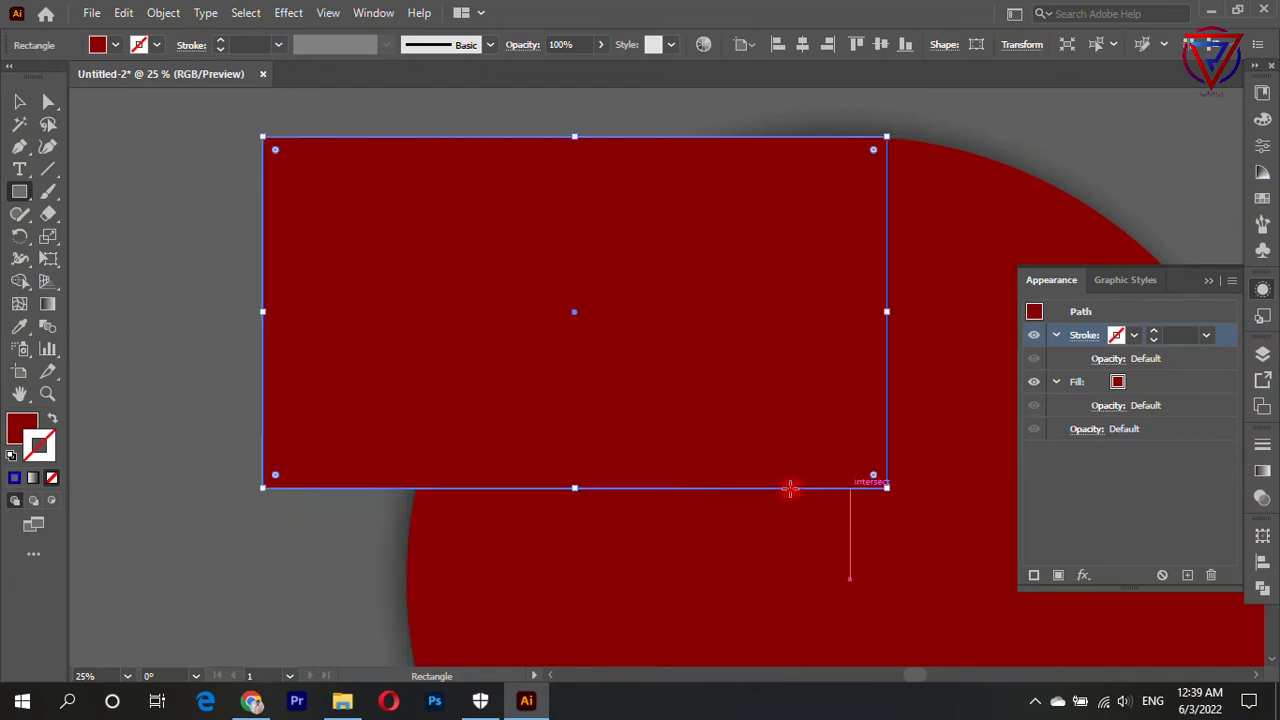
pyautogui.click(14, 477)
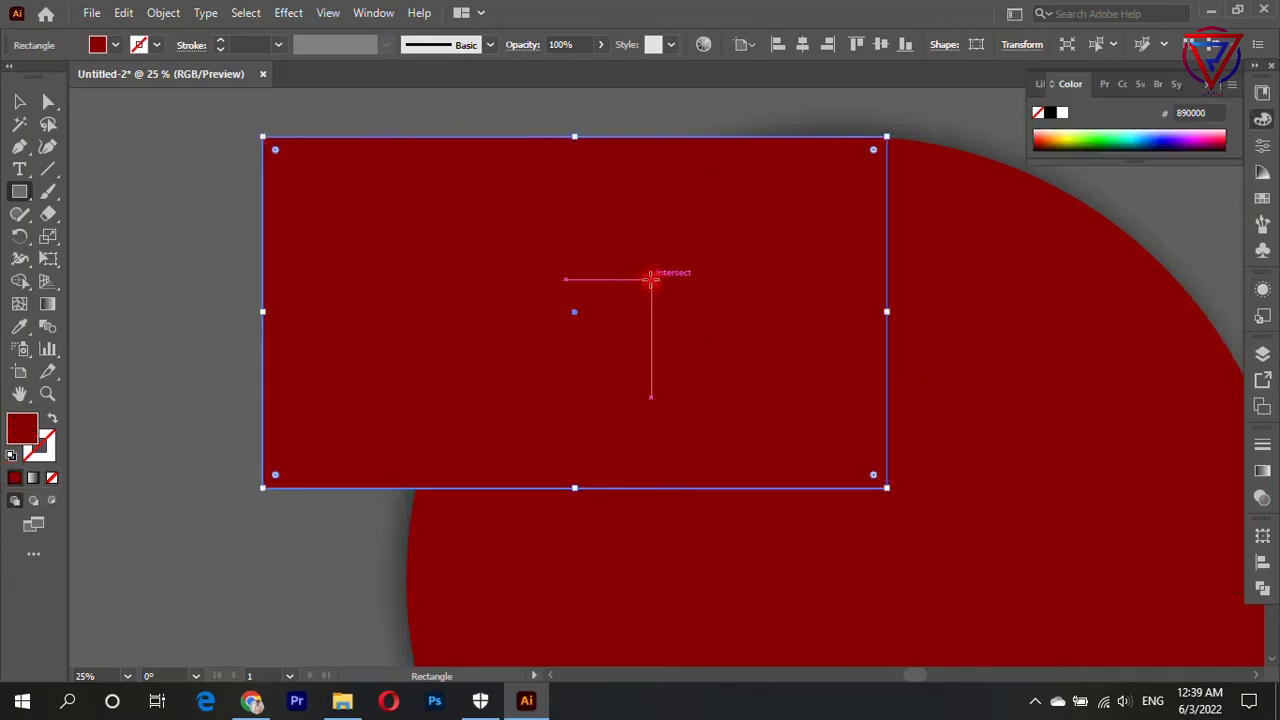
pyautogui.press('i')
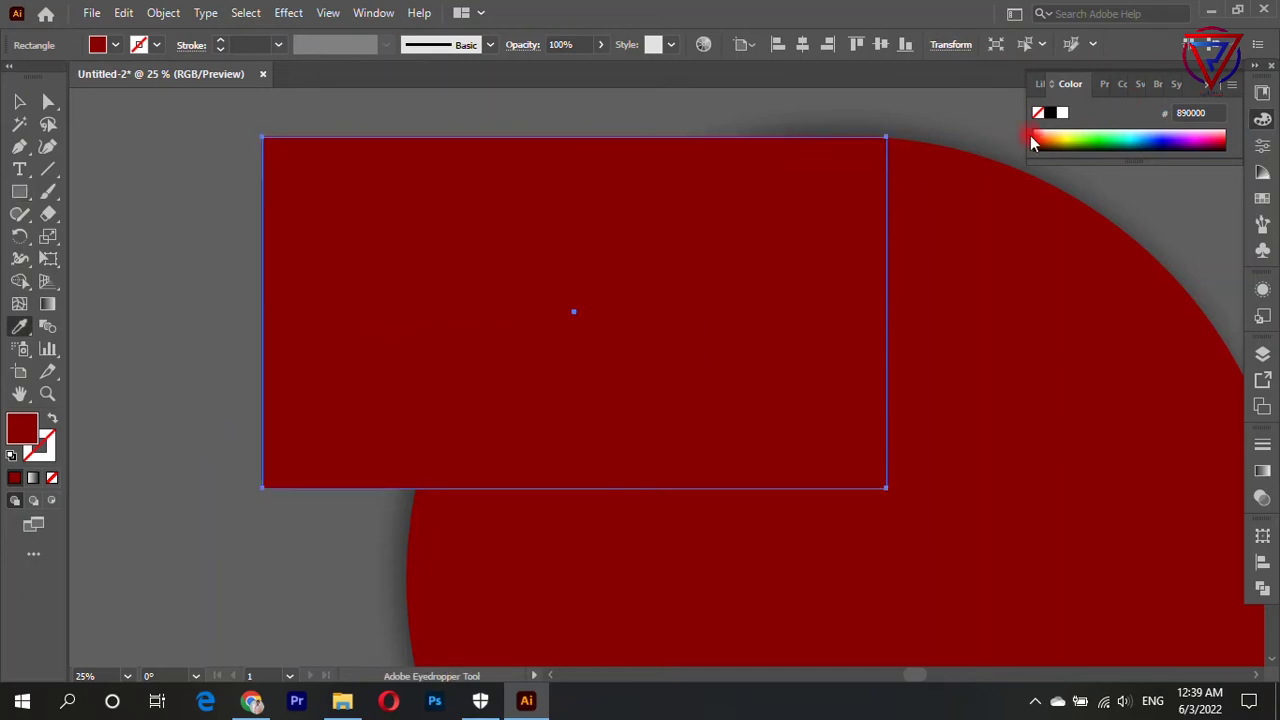
pyautogui.click(1165, 139)
# Send the blue rectangle to the back, behind the red circle and VREMIX text.
pyautogui.click(20, 101)
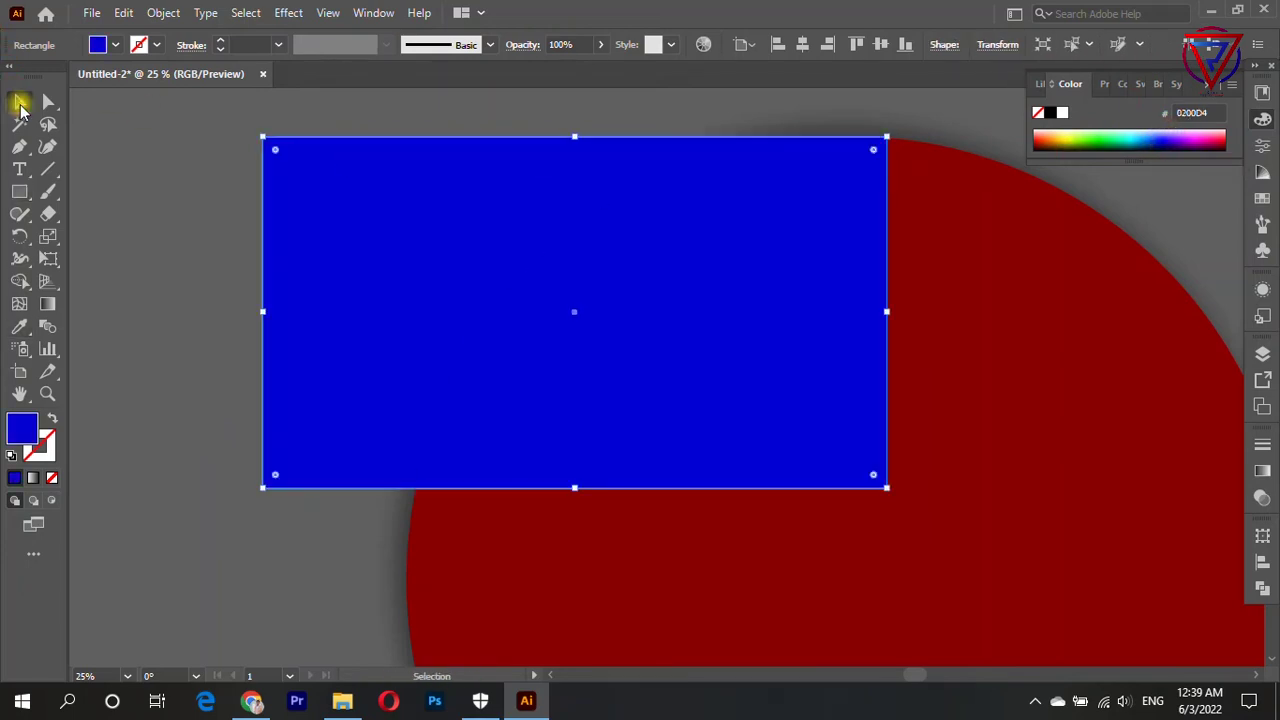
pyautogui.rightClick(613, 247)
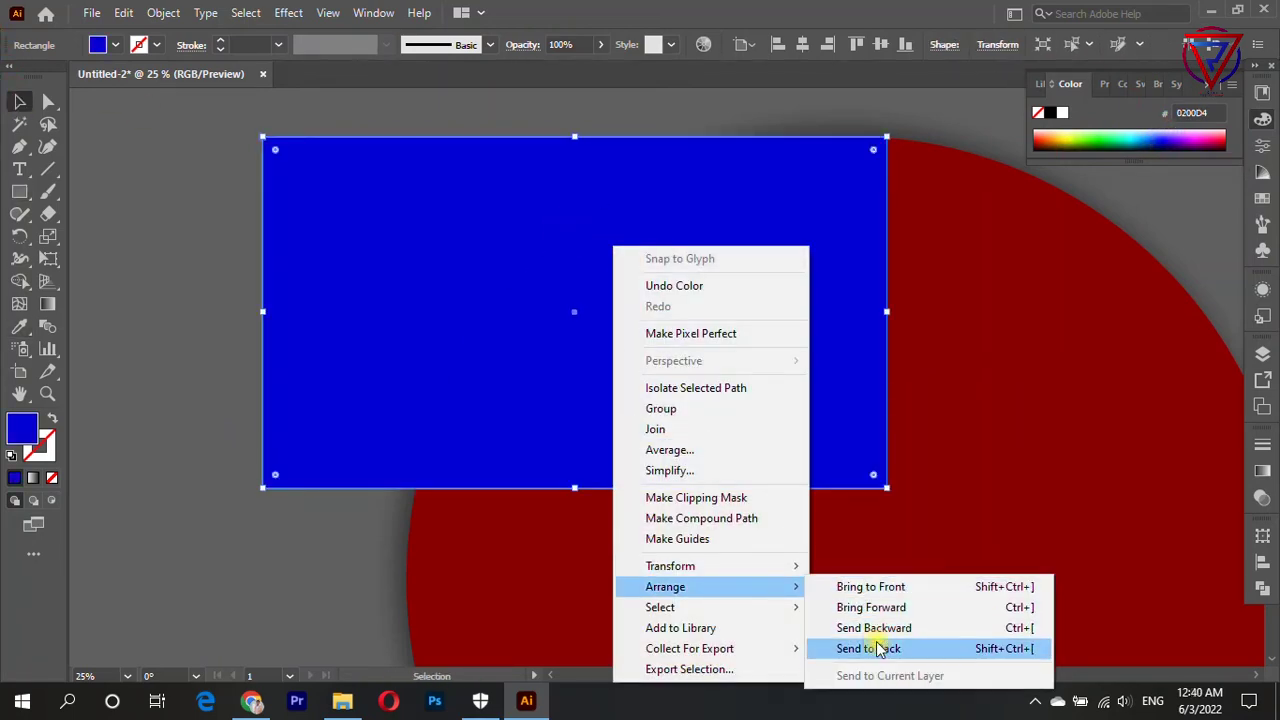
pyautogui.click(870, 648)
pyautogui.click(214, 294)
pyautogui.scroll(2, 214, 294)
pyautogui.scroll(-2, 452, 181)
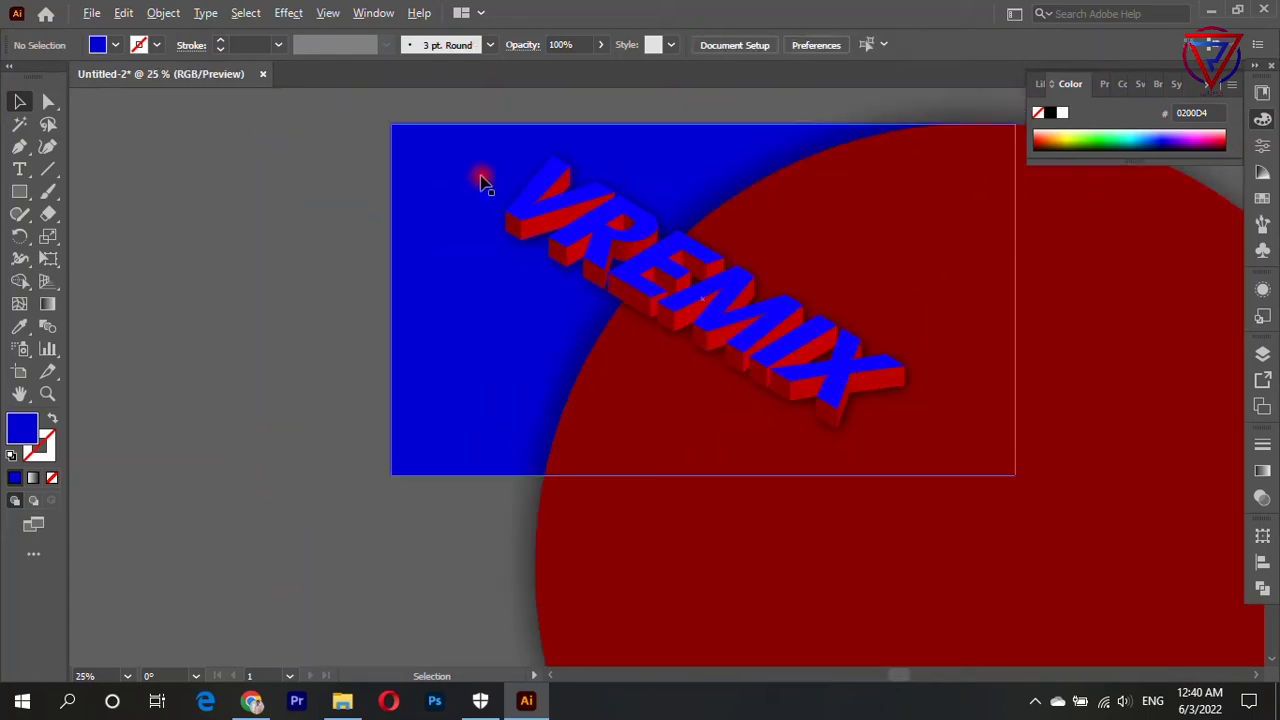
pyautogui.scroll(1, 550, 175)
pyautogui.scroll(1, 607, 170)
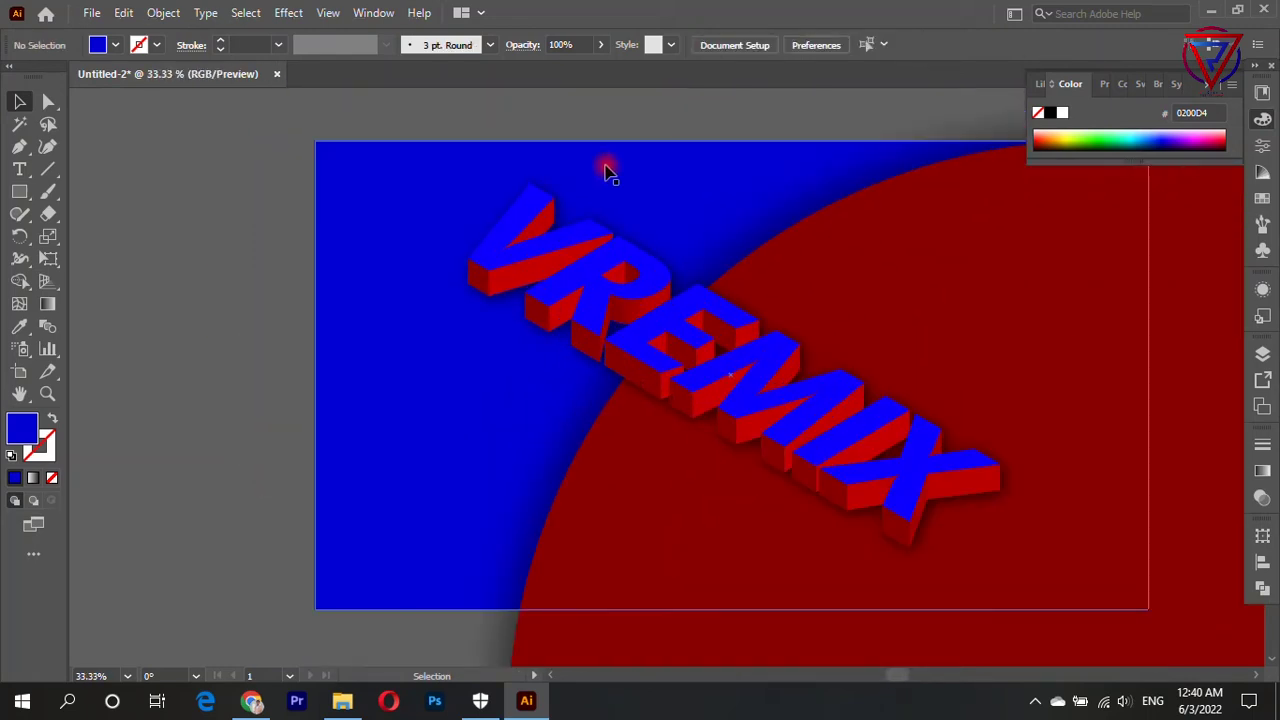
pyautogui.scroll(-1, 720, 200)
pyautogui.scroll(-1, 595, 222)
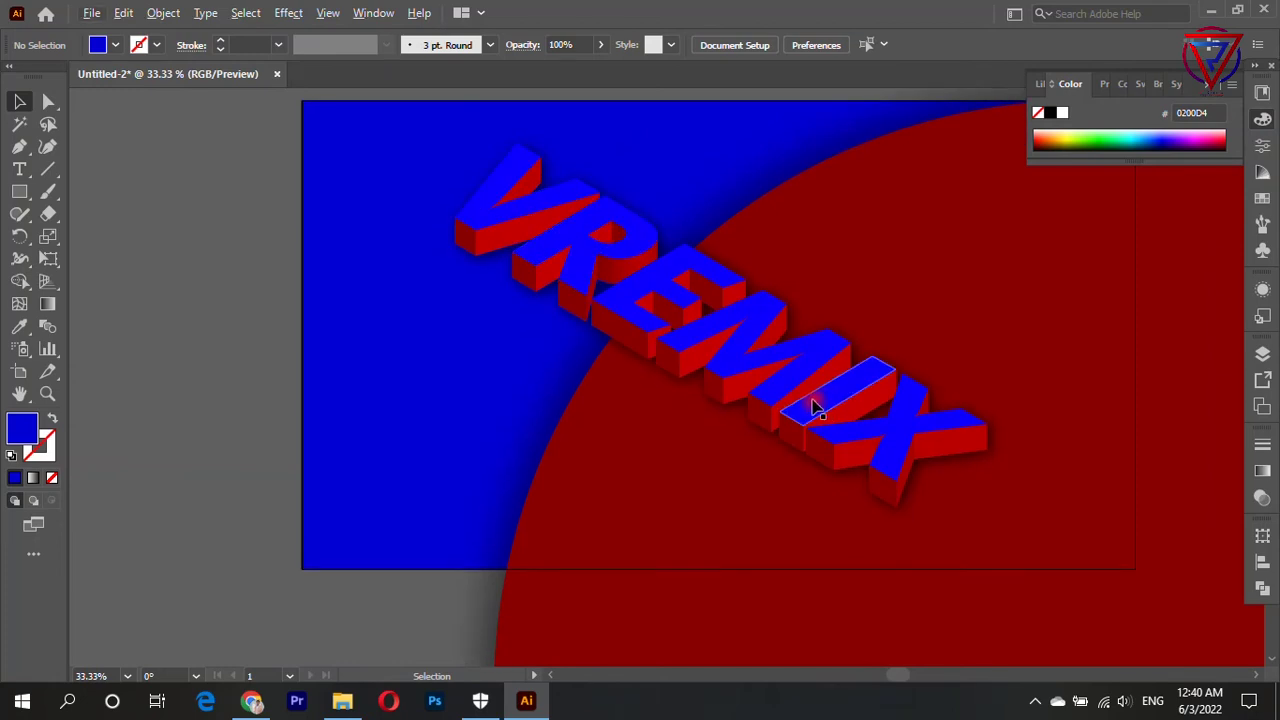
pyautogui.scroll(1, 683, 337)
pyautogui.scroll(-2, 683, 337)
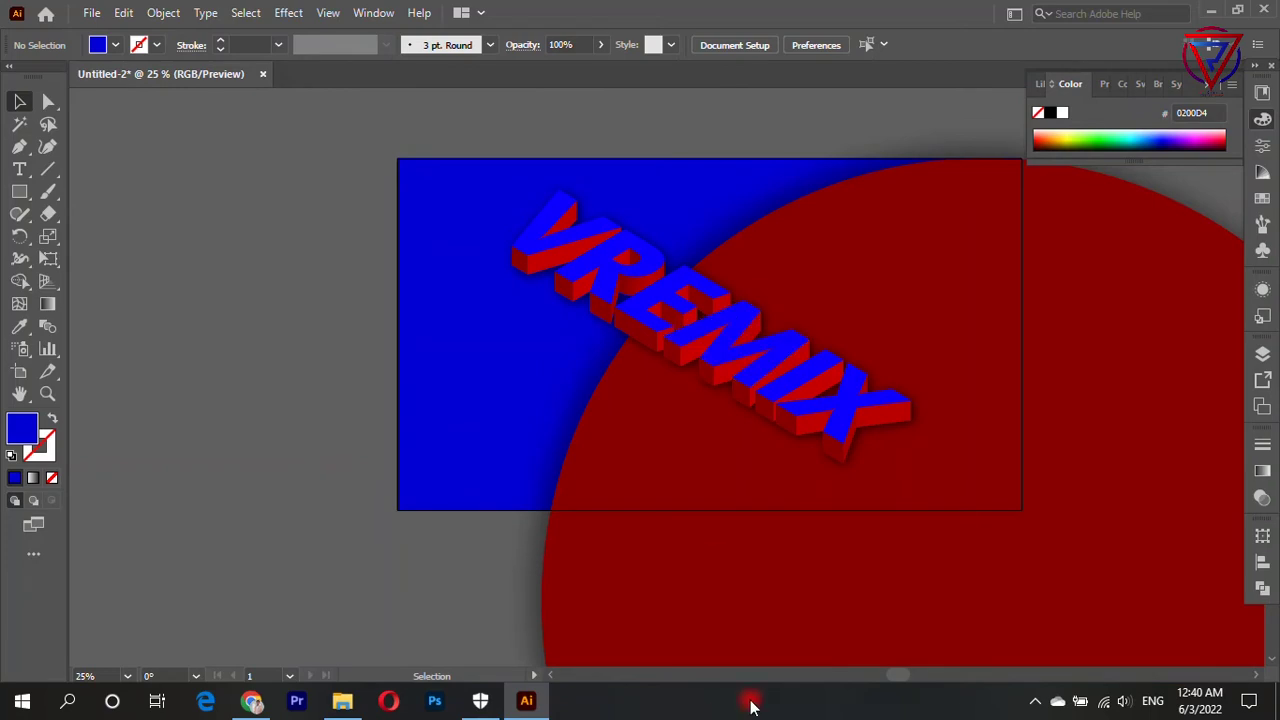
# Duplicate the 3D VREMIX text, inspect the copy's letters in isolation mode, then delete it.
pyautogui.click(731, 337)
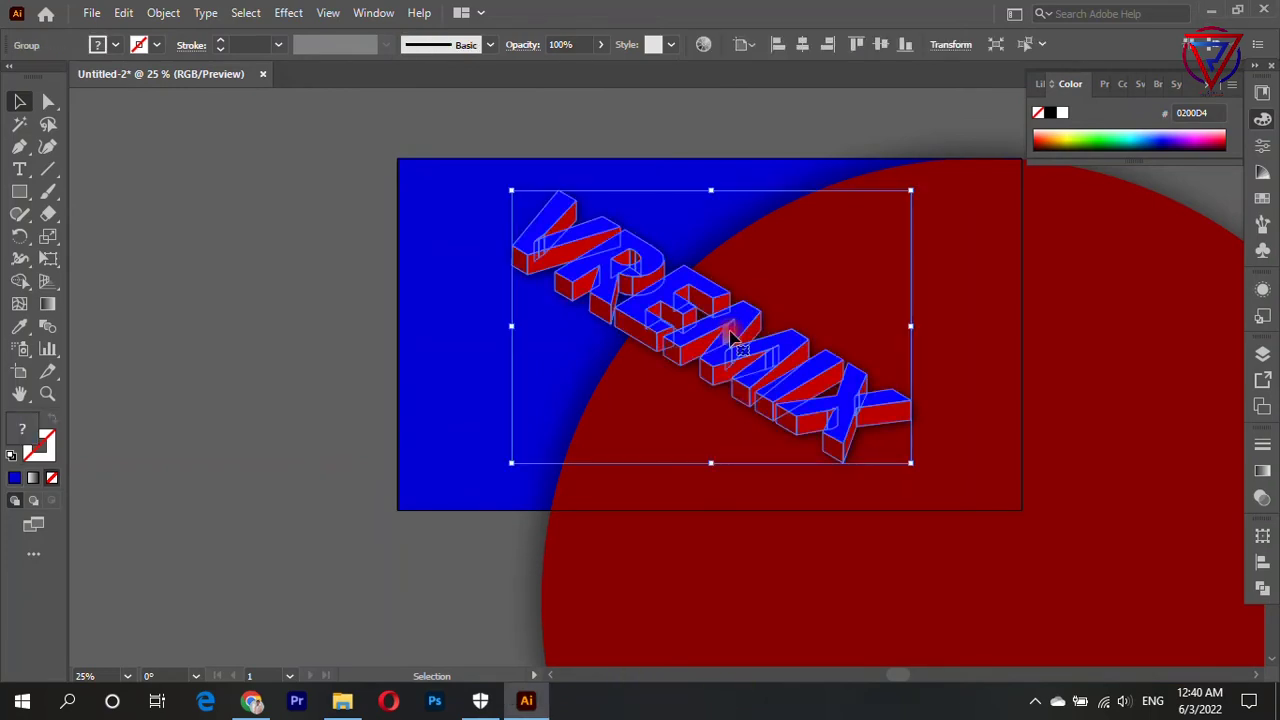
pyautogui.moveTo(731, 337); pyautogui.dragTo(580, 437)
pyautogui.click(270, 455)
pyautogui.click(483, 415)
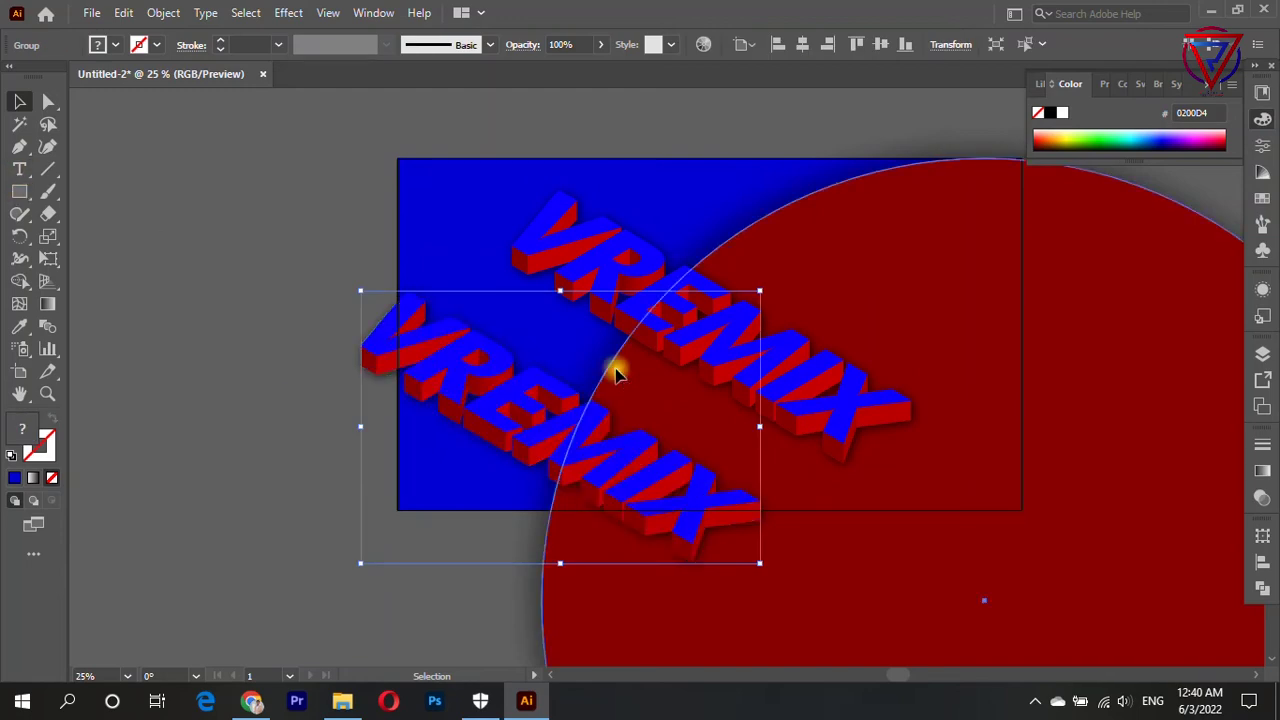
pyautogui.doubleClick(471, 414)
pyautogui.doubleClick(510, 405)
pyautogui.click(508, 405)
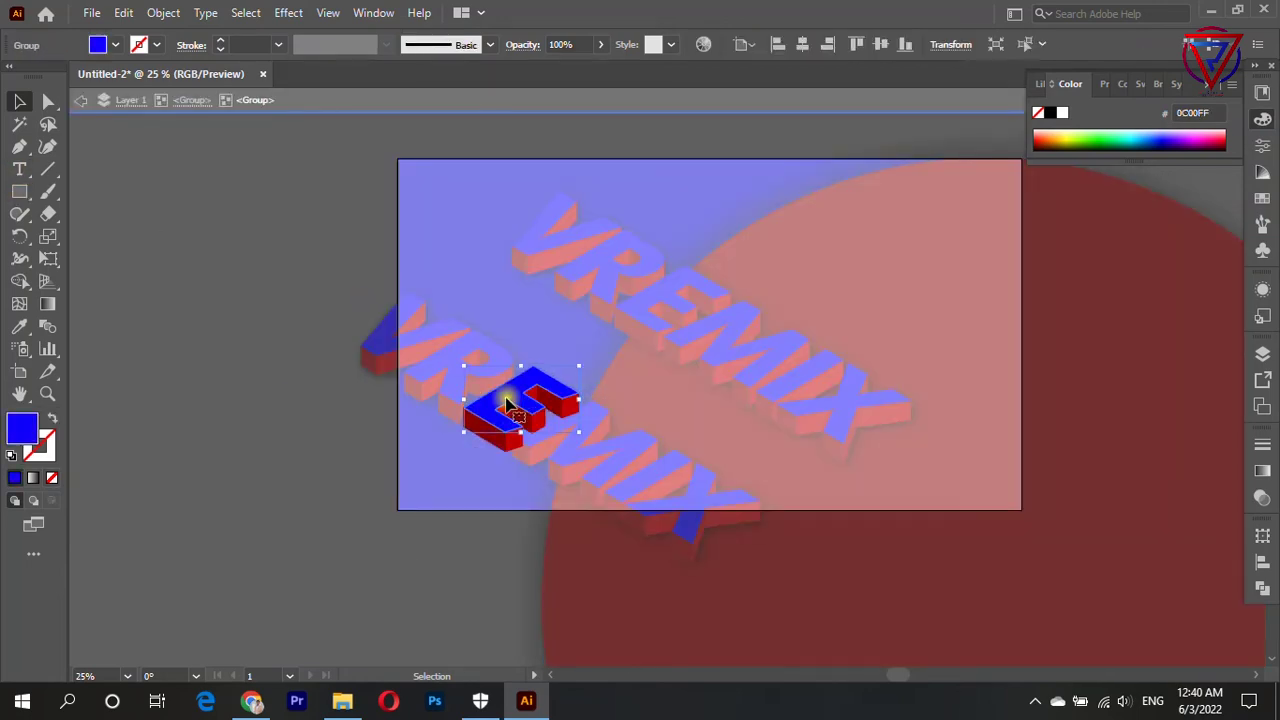
pyautogui.click(81, 100)
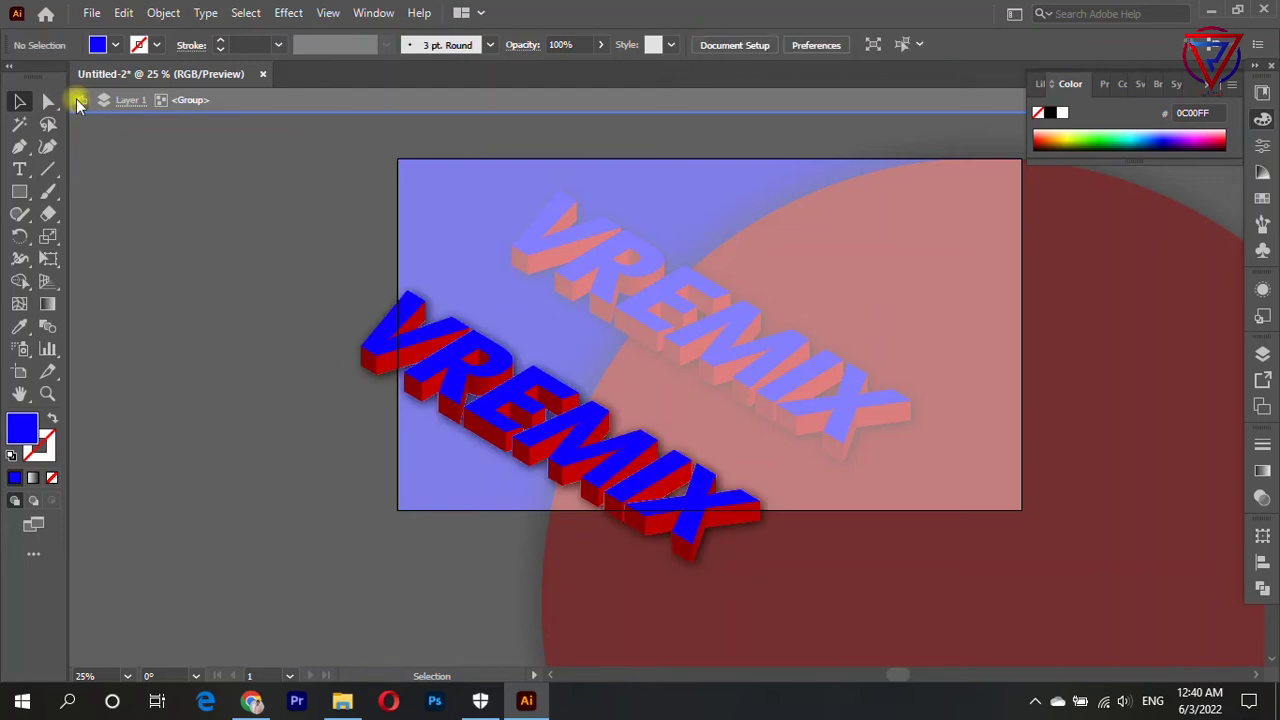
pyautogui.click(443, 337)
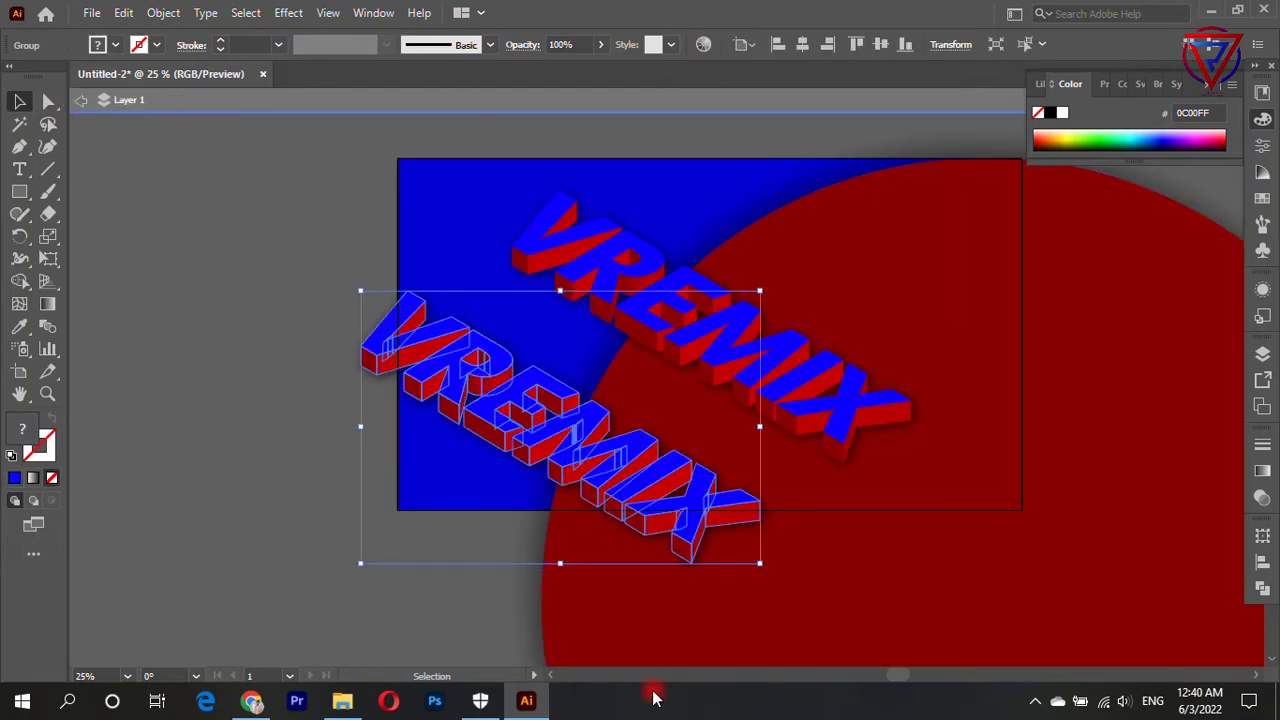
pyautogui.press('Delete')
# Place a new Lorem ipsum text line on the blue area left of VREMIX.
pyautogui.click(19, 169)
pyautogui.click(463, 368)
pyautogui.press('ctrl')
pyautogui.keyDown('ctrl'); pyautogui.click(545, 370); pyautogui.keyUp('ctrl')
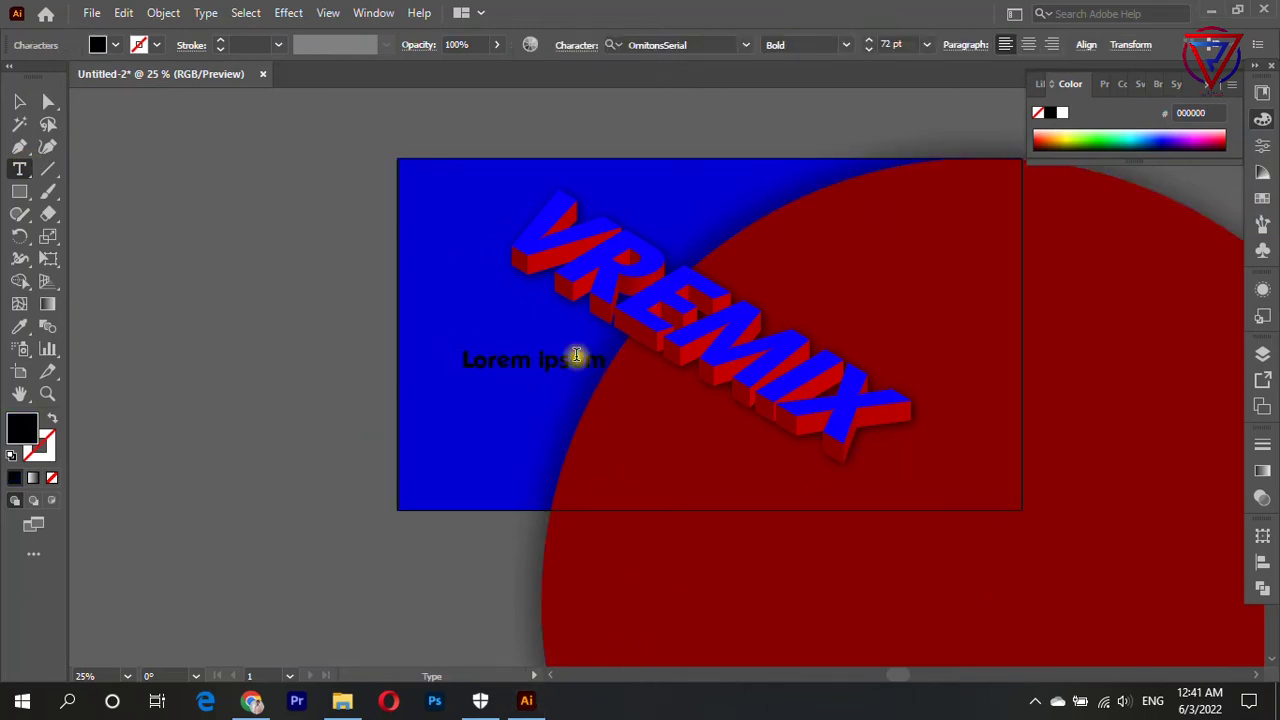
# Replace the placeholder text with the word 'Illustrator'.
pyautogui.doubleClick(577, 356)
pyautogui.hotkey('ctrl', 'a')
pyautogui.write('Illustrator')
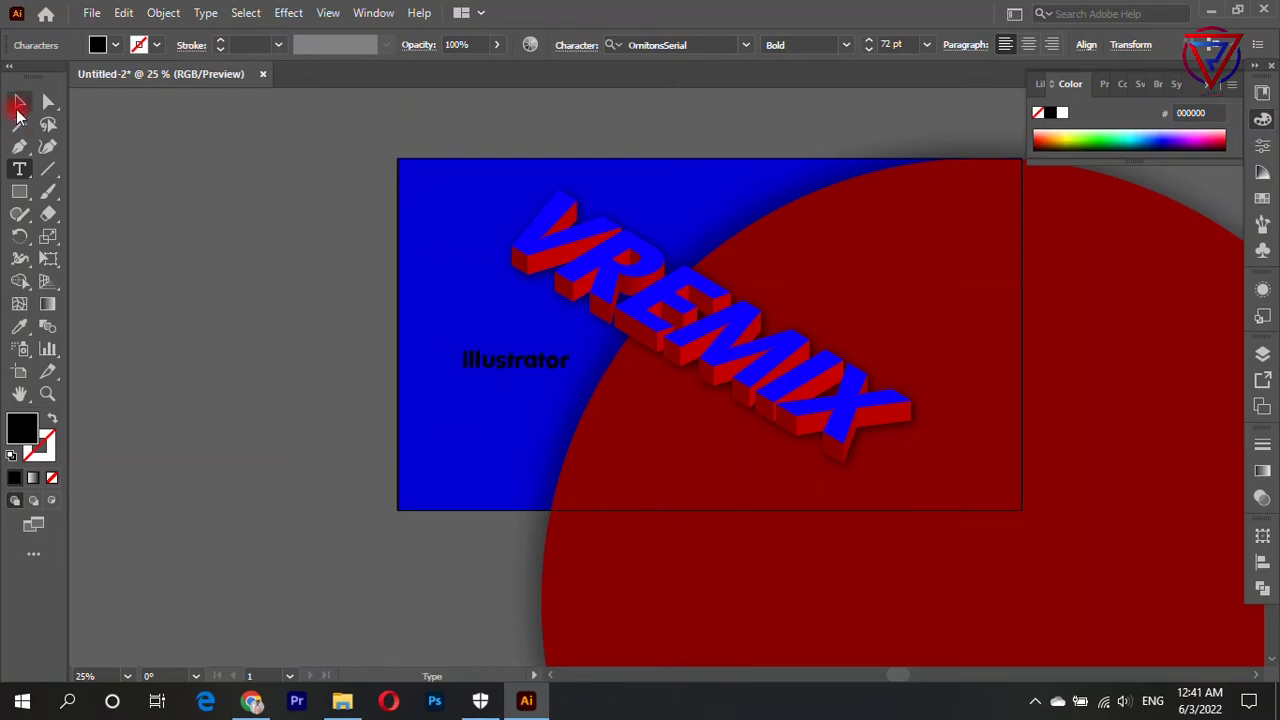
pyautogui.click(19, 102)
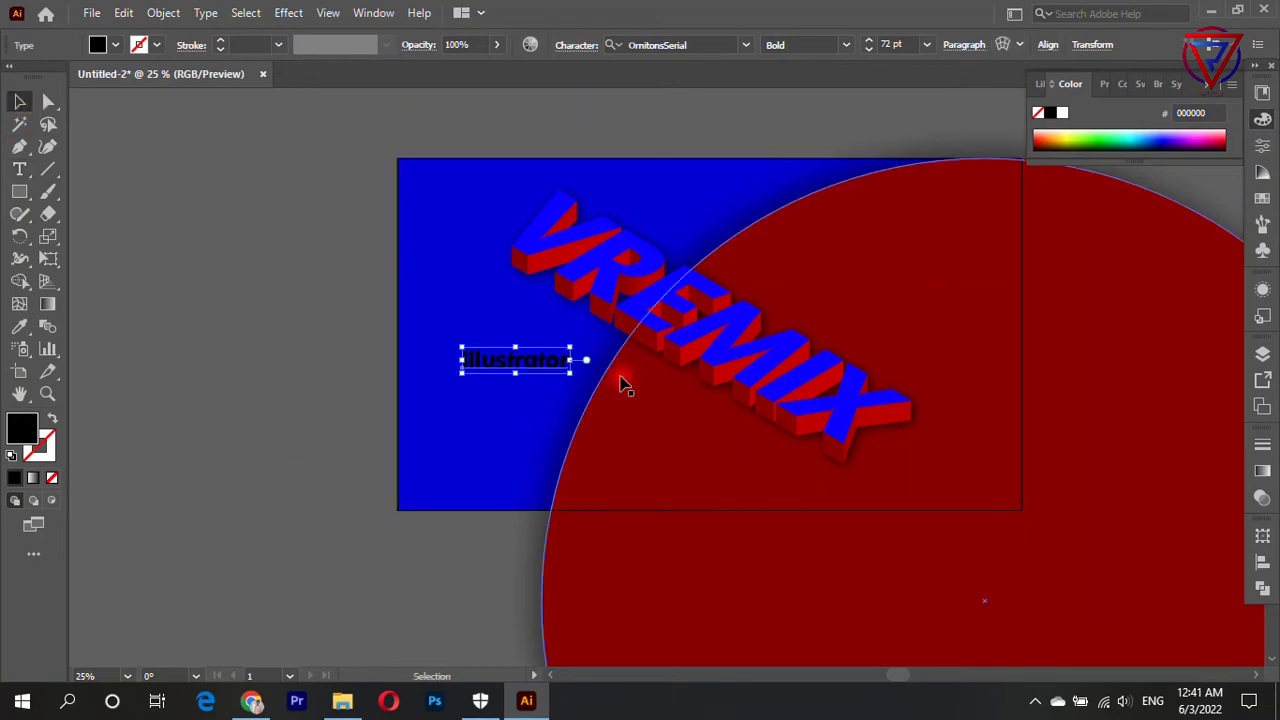
# Re-edit the word Illustrator, undo its deletion, and dismiss the Color Picker unchanged.
pyautogui.click(472, 432)
pyautogui.doubleClick(523, 368)
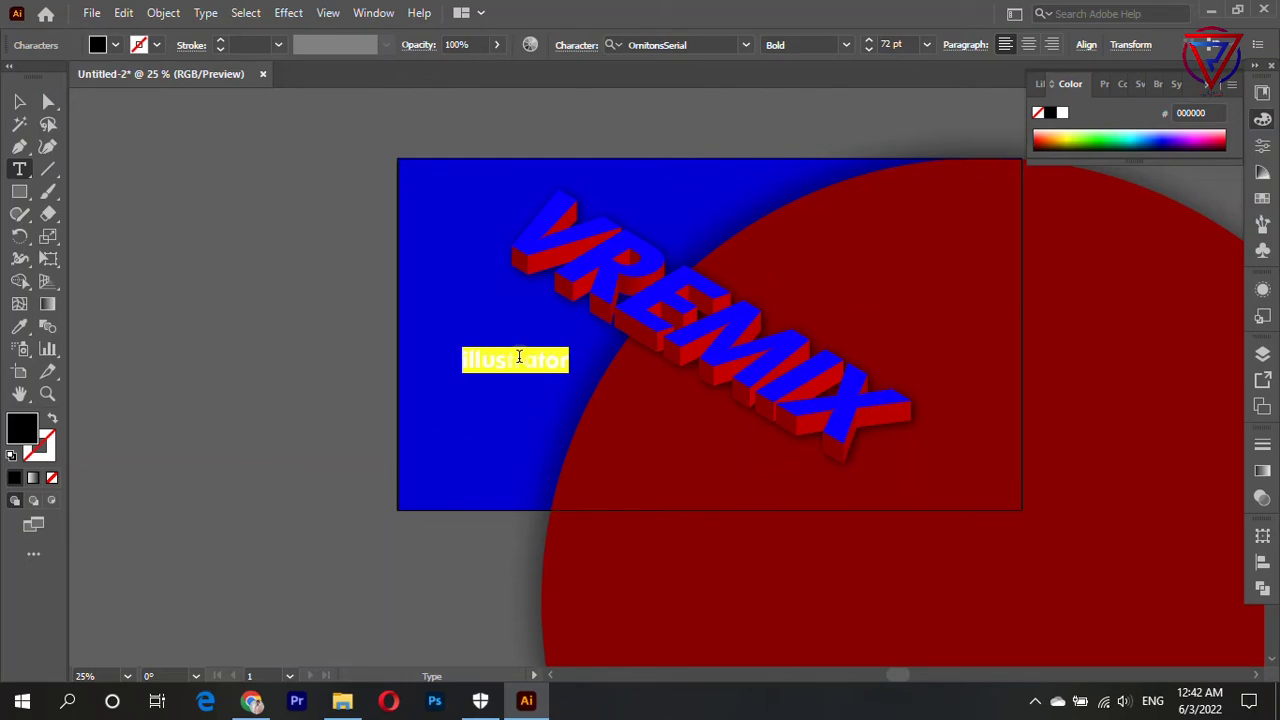
pyautogui.press('BackSpace')
pyautogui.hotkey('ctrl', 'z')
pyautogui.doubleClick(23, 436)
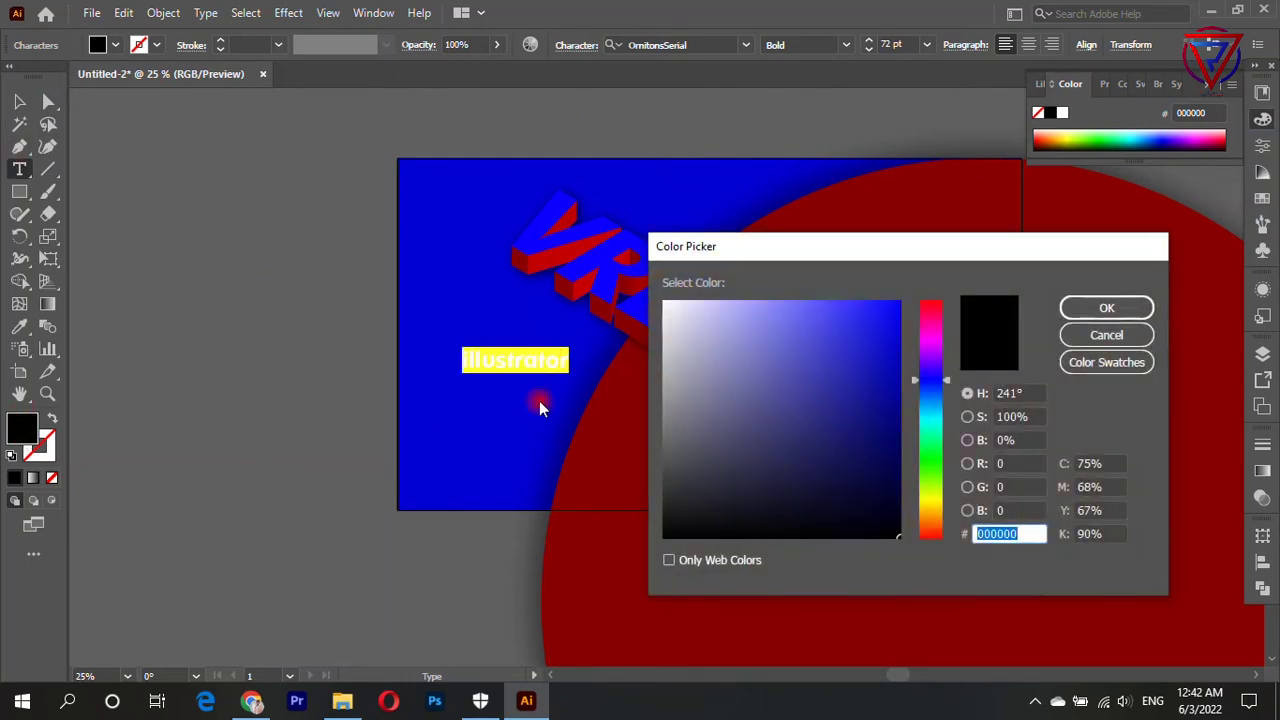
pyautogui.click(1107, 335)
pyautogui.click(19, 101)
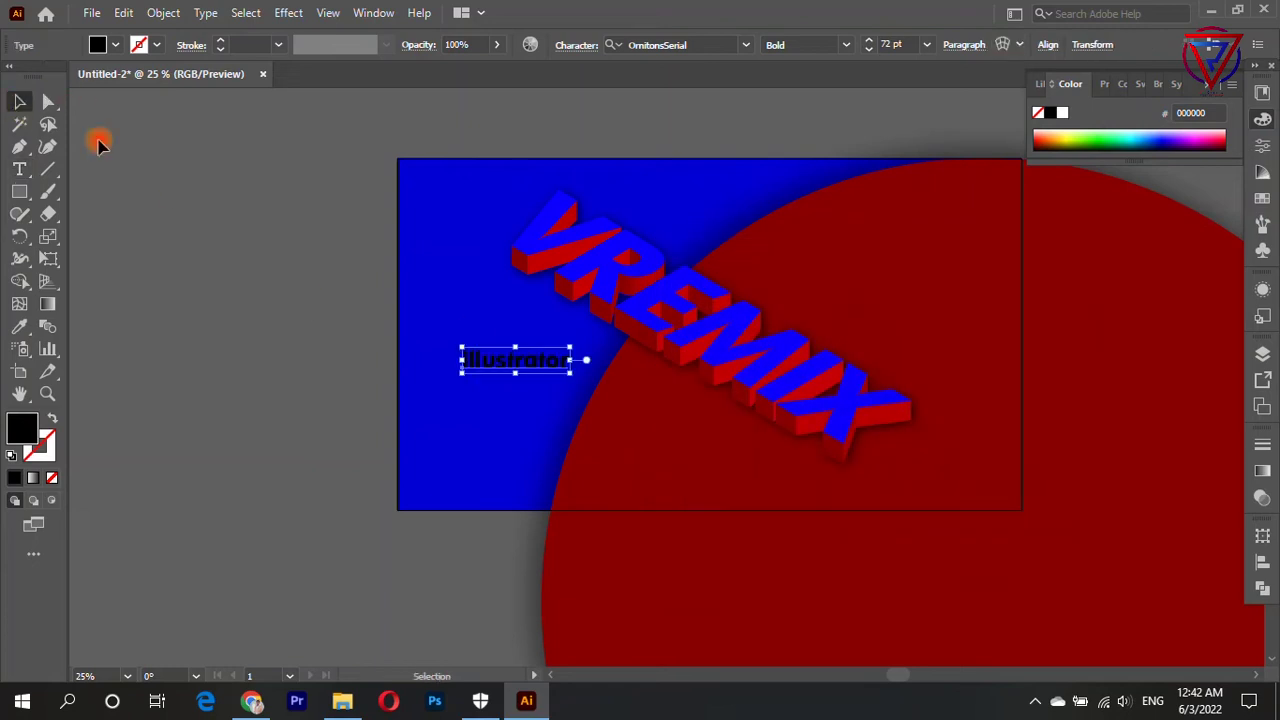
# Eyedropper the VREMIX red onto the caption and extrude it Isometric Top with 28 pt depth.
pyautogui.press('i')
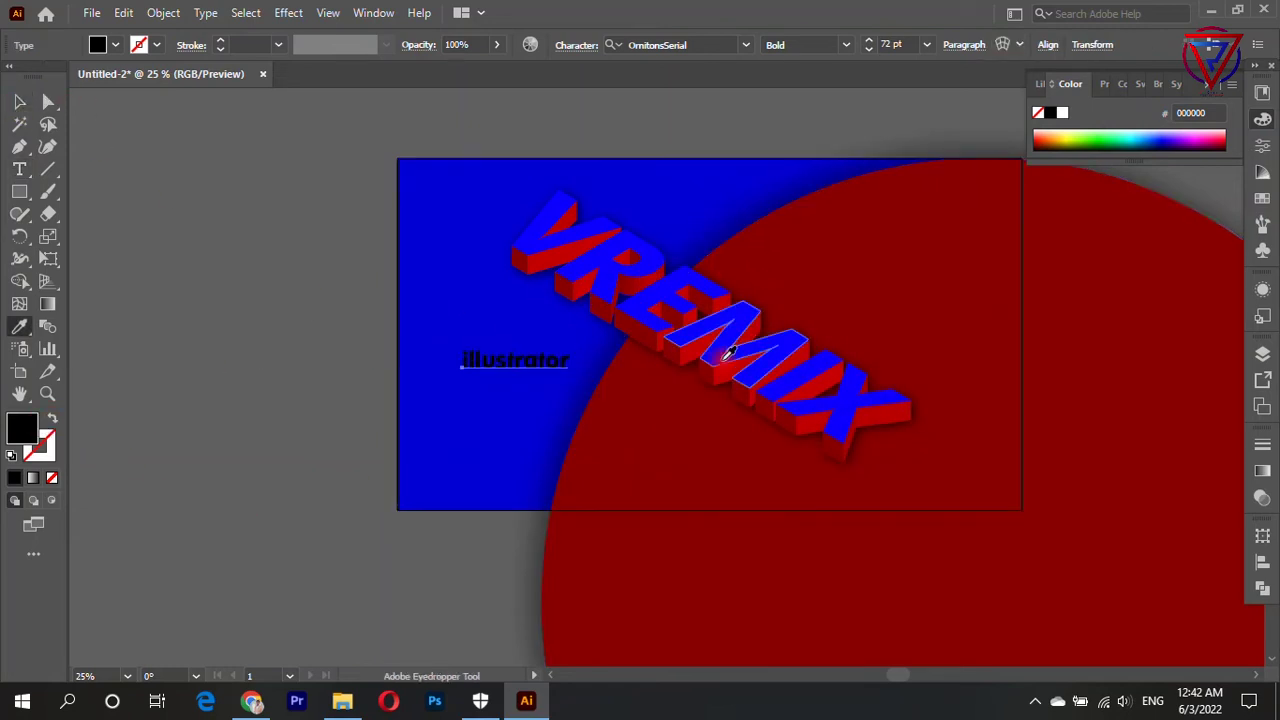
pyautogui.click(689, 348)
pyautogui.click(286, 12)
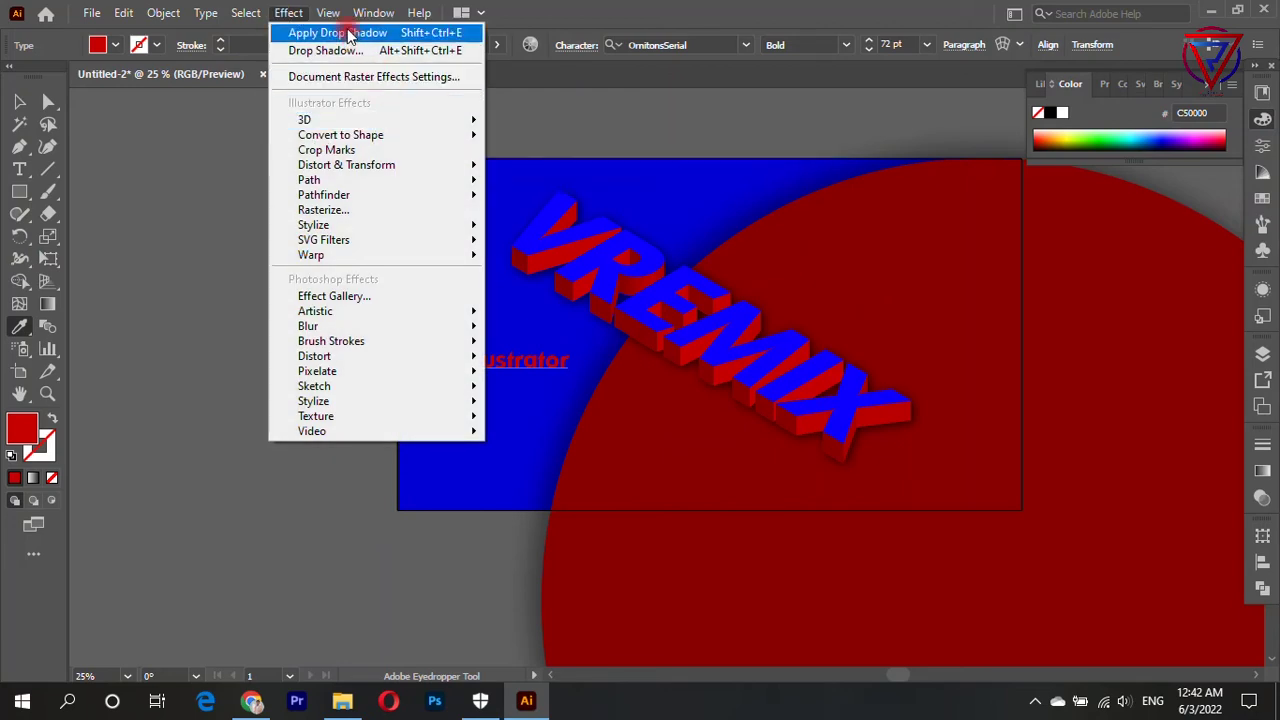
pyautogui.moveTo(305, 120)
pyautogui.click(519, 123)
pyautogui.click(710, 150)
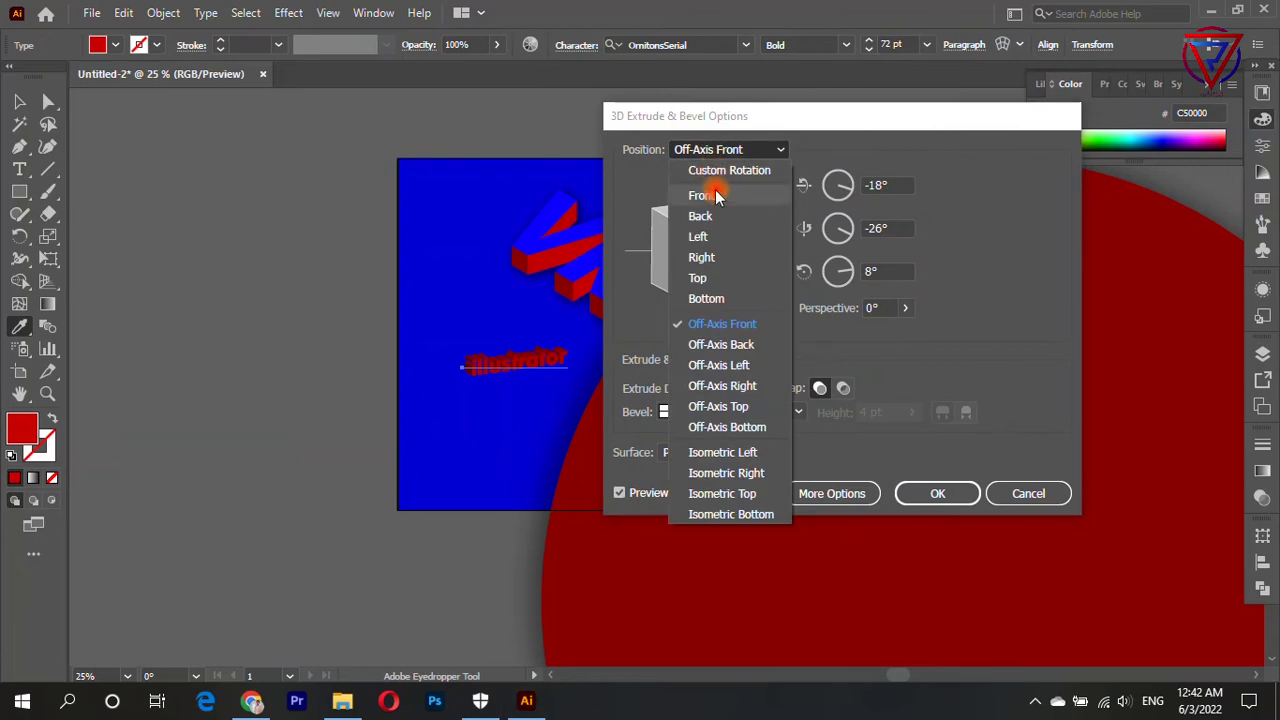
pyautogui.click(714, 491)
pyautogui.click(736, 388)
pyautogui.scroll(-6, 736, 388)
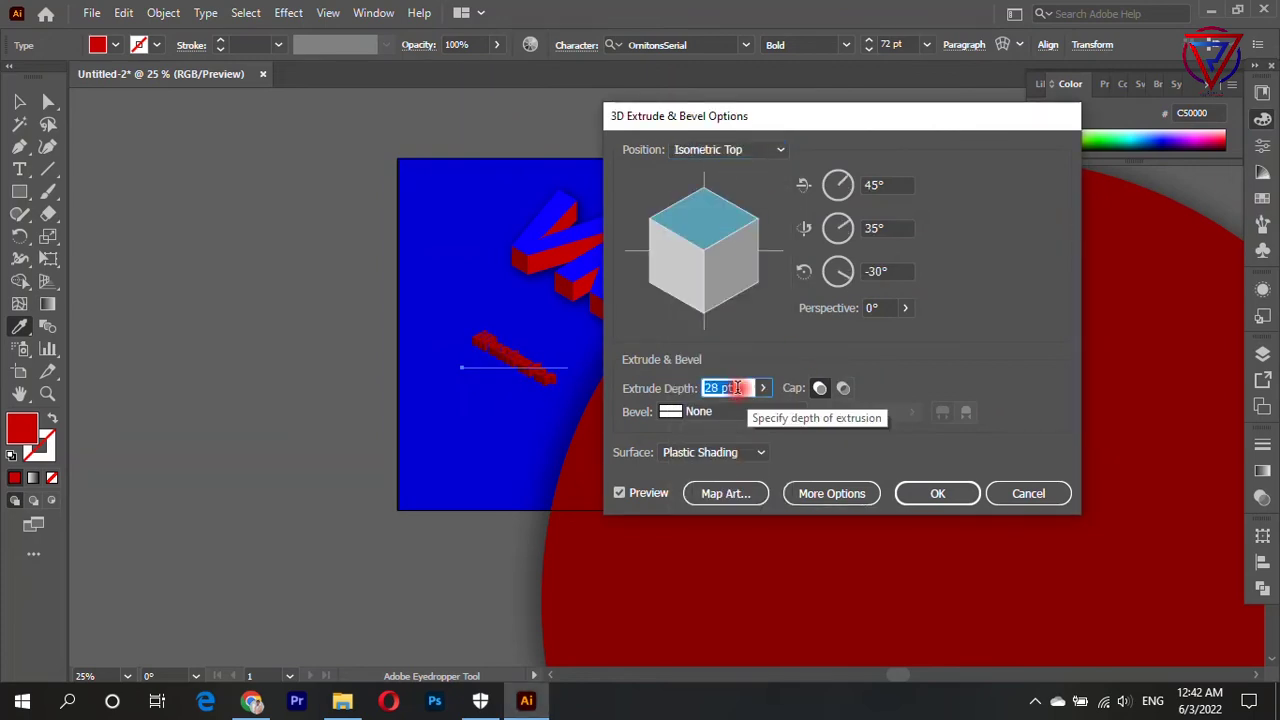
pyautogui.scroll(-1, 736, 388)
pyautogui.click(929, 493)
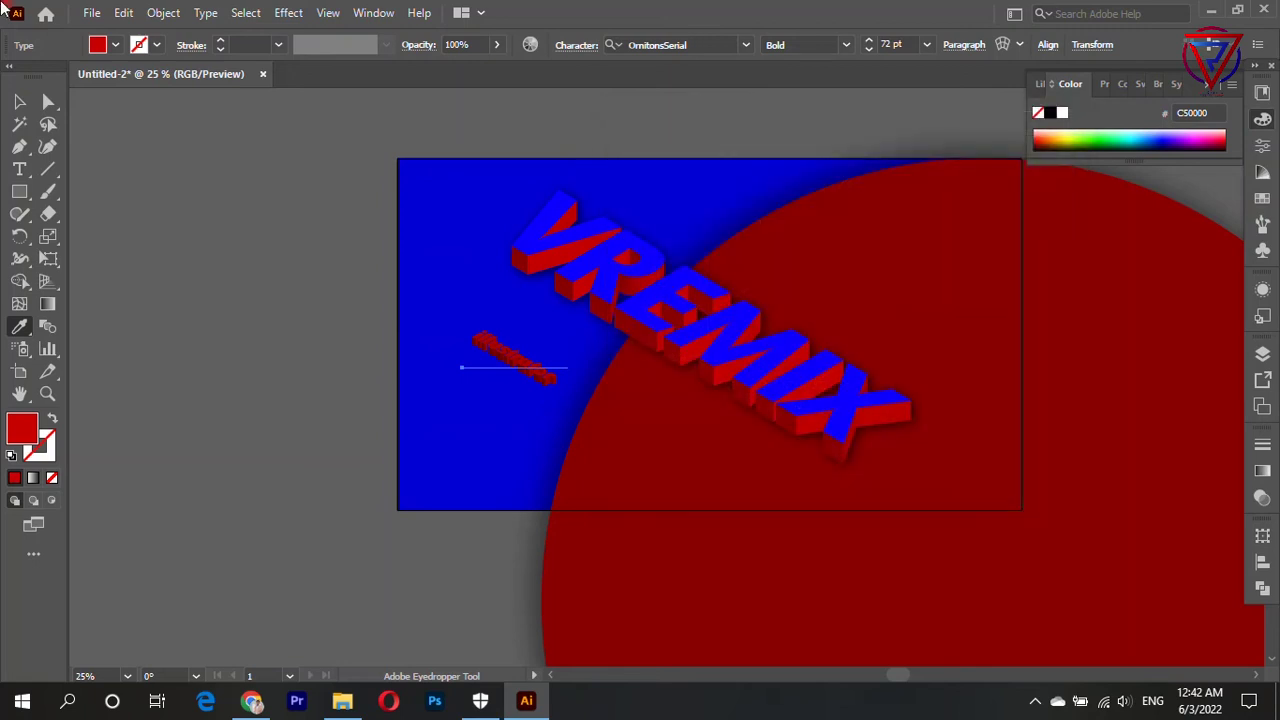
# Zoom in and select the 3D Illustrator caption, browsing the Type menu without choosing anything.
pyautogui.hotkey('ctrl', '+')
pyautogui.hotkey('ctrl', '+')
pyautogui.hotkey('ctrl', '+')
pyautogui.scroll(2, 485, 300)
pyautogui.scroll(-4, 357, 257)
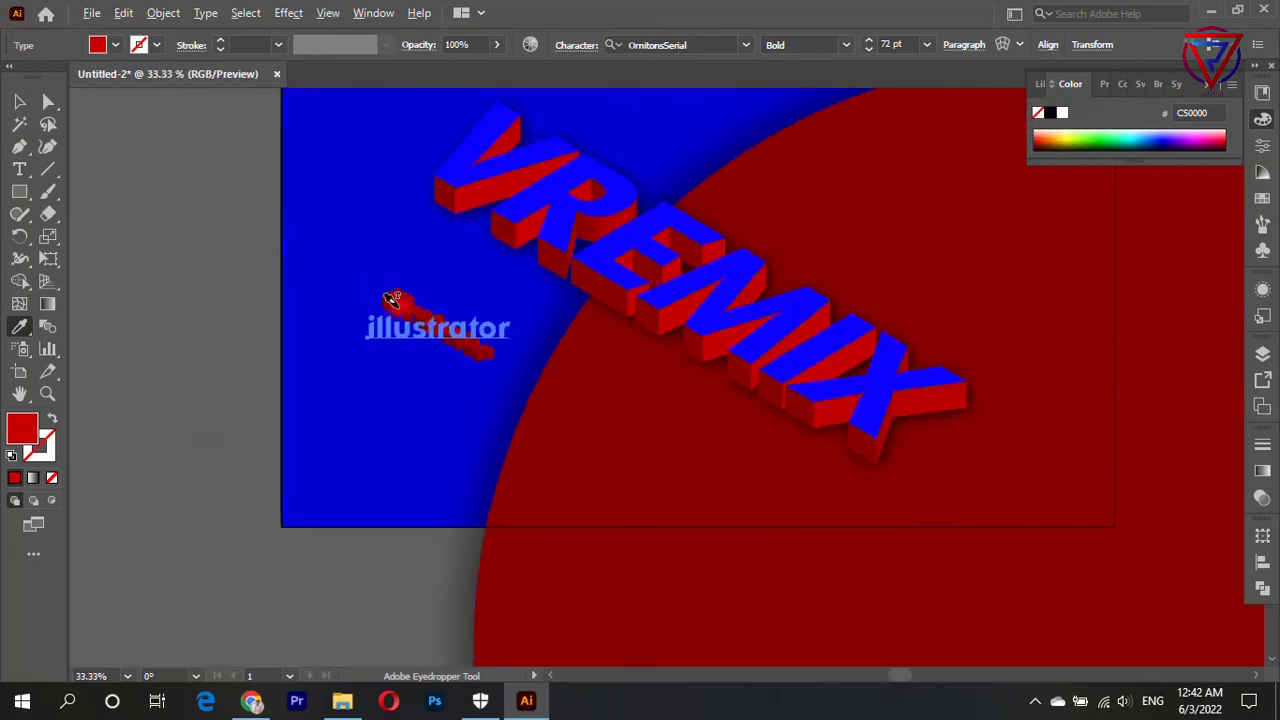
pyautogui.scroll(2, 423, 309)
pyautogui.scroll(1, 449, 286)
pyautogui.click(410, 336)
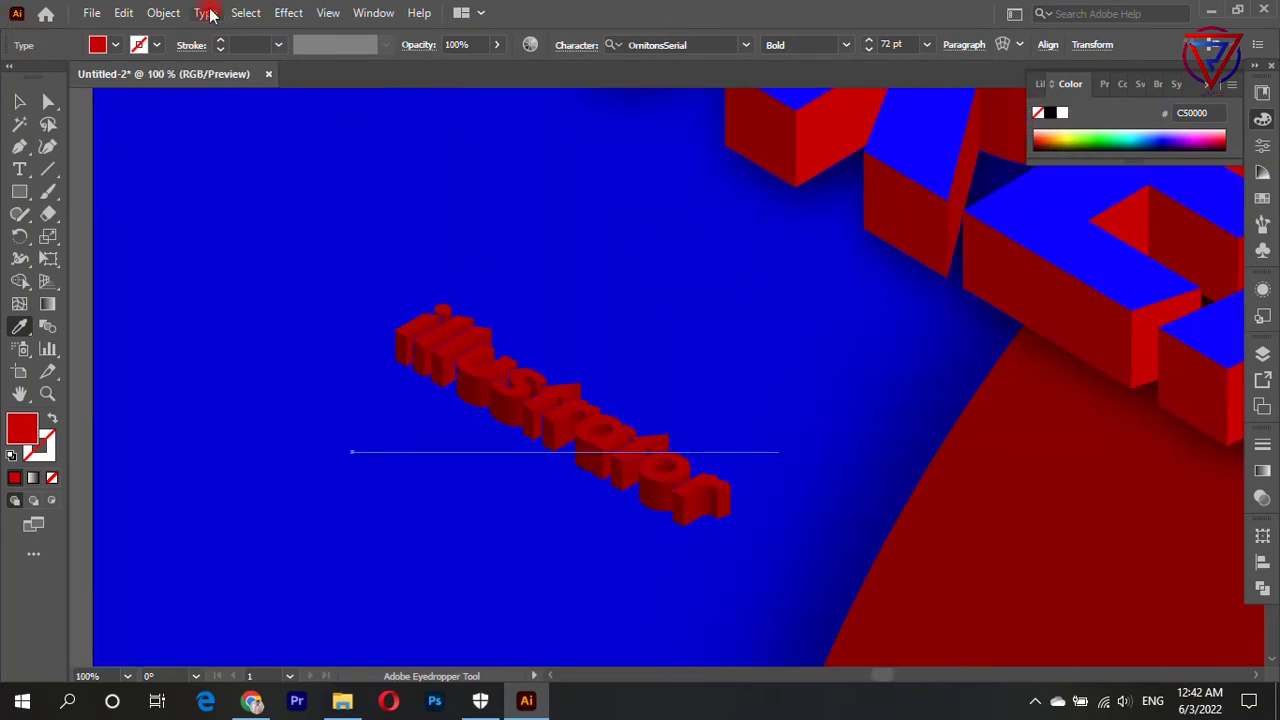
pyautogui.click(205, 12)
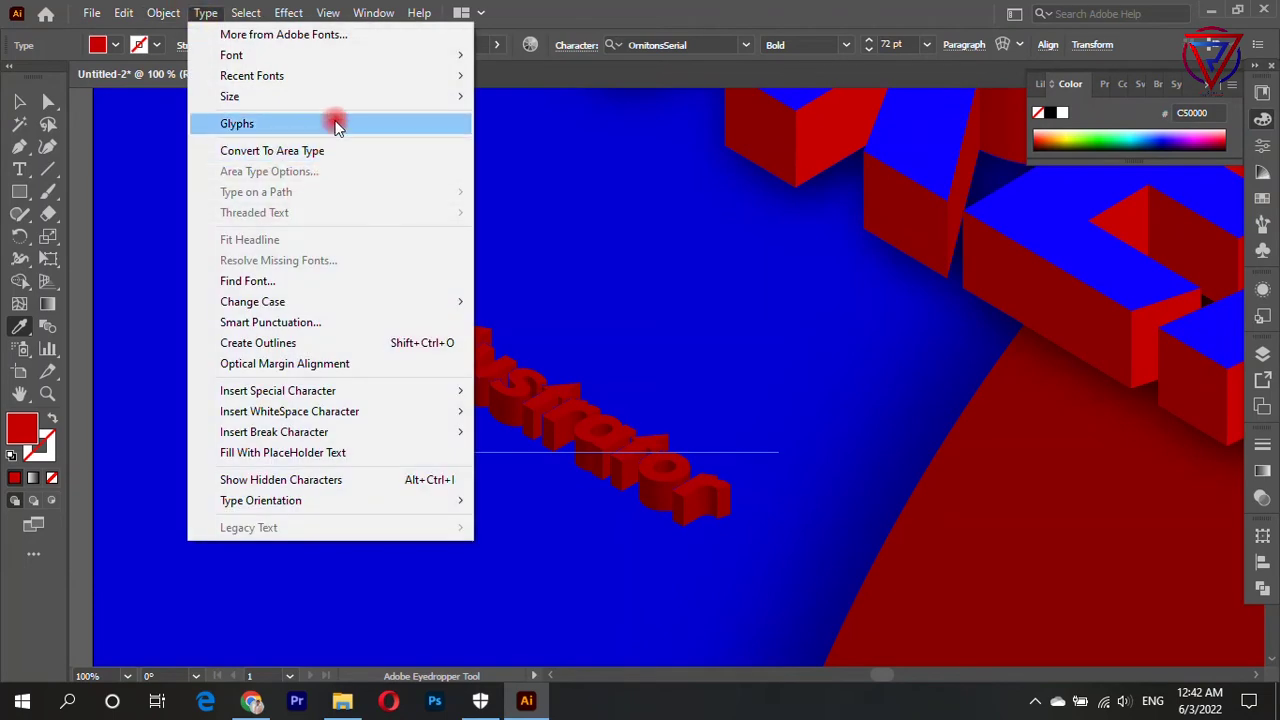
pyautogui.click(597, 420)
pyautogui.scroll(-3, 600, 428)
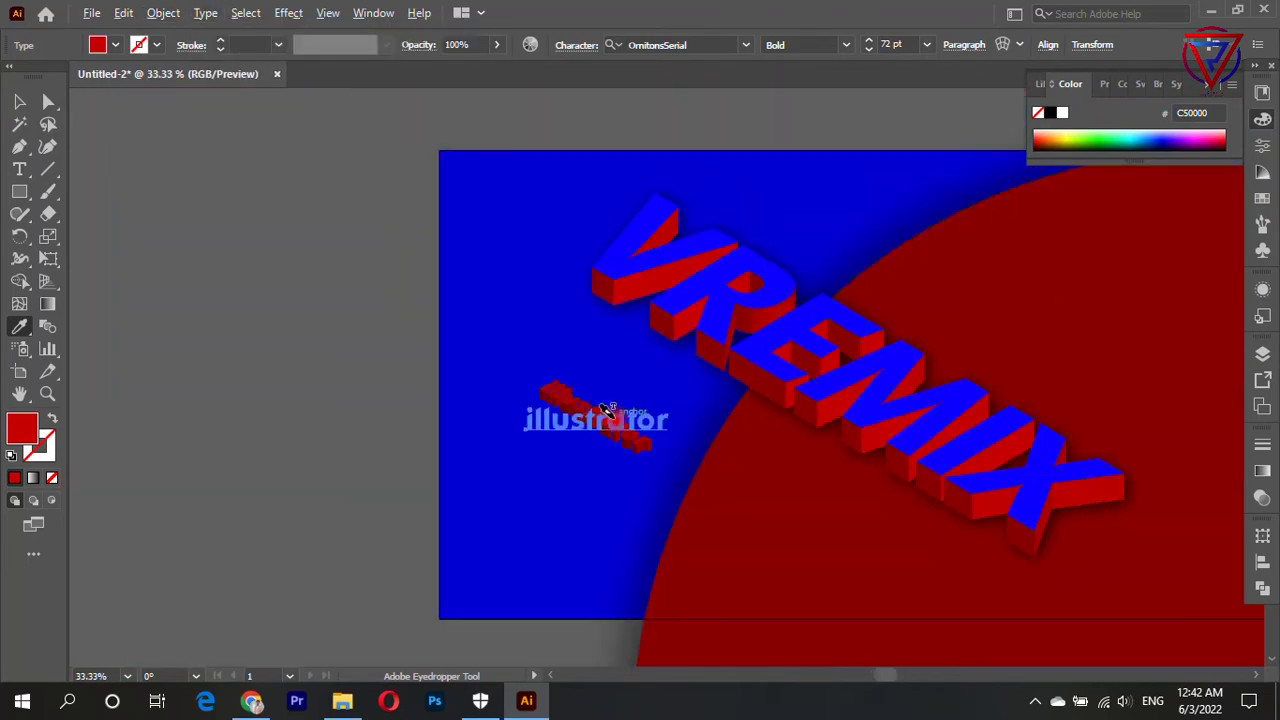
pyautogui.scroll(1, 648, 438)
pyautogui.scroll(-3, 500, 400)
# Alt-drag a copy of the caption onto the dark-red circle and bring it in front.
pyautogui.press('v')
pyautogui.moveTo(612, 332); pyautogui.dragTo(829, 478)
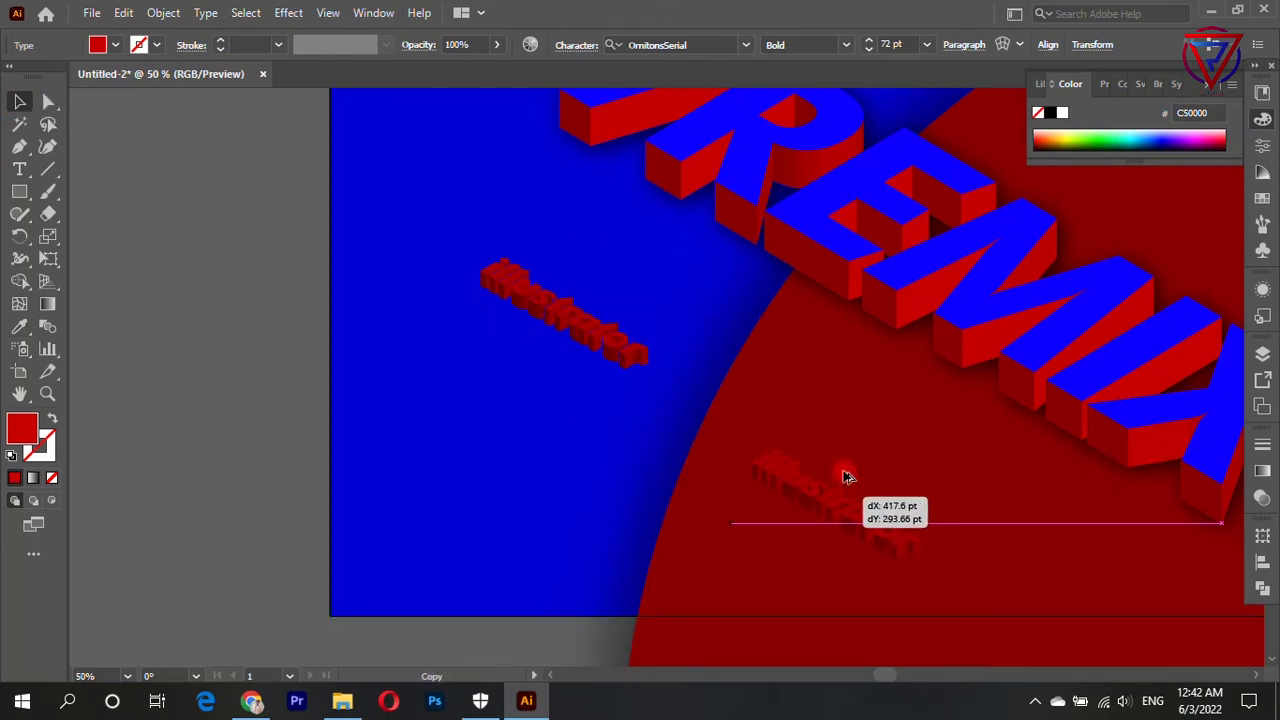
pyautogui.scroll(2, 829, 478)
pyautogui.hotkey('ctrl', '[')
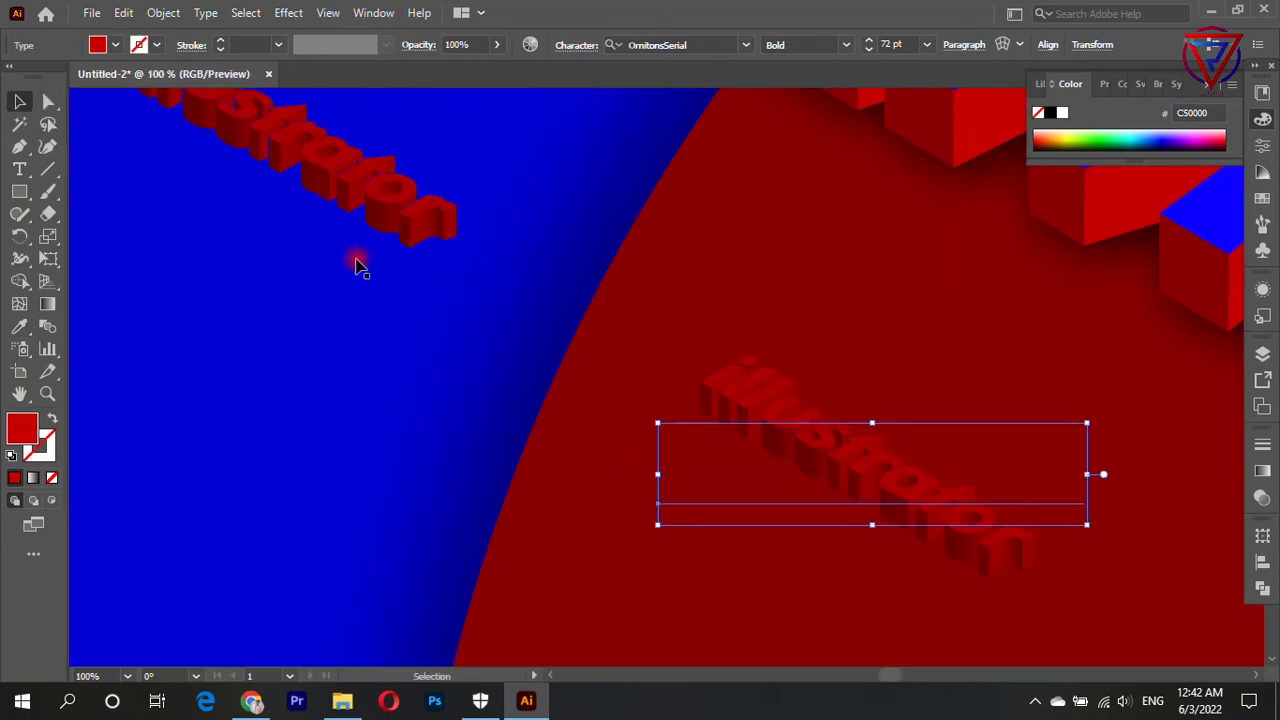
pyautogui.scroll(-2, 760, 355)
pyautogui.hotkey('ctrl', ']')
pyautogui.moveTo(862, 418); pyautogui.dragTo(875, 428)
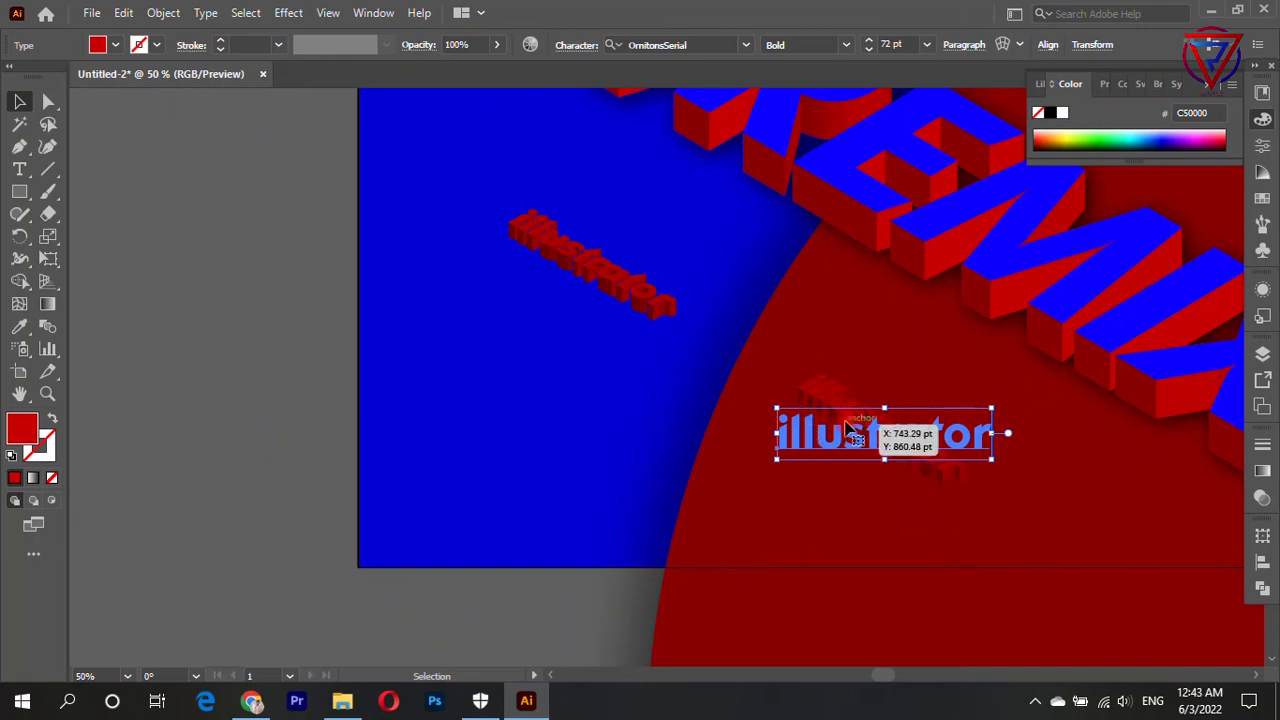
pyautogui.hotkey('ctrl', '[')
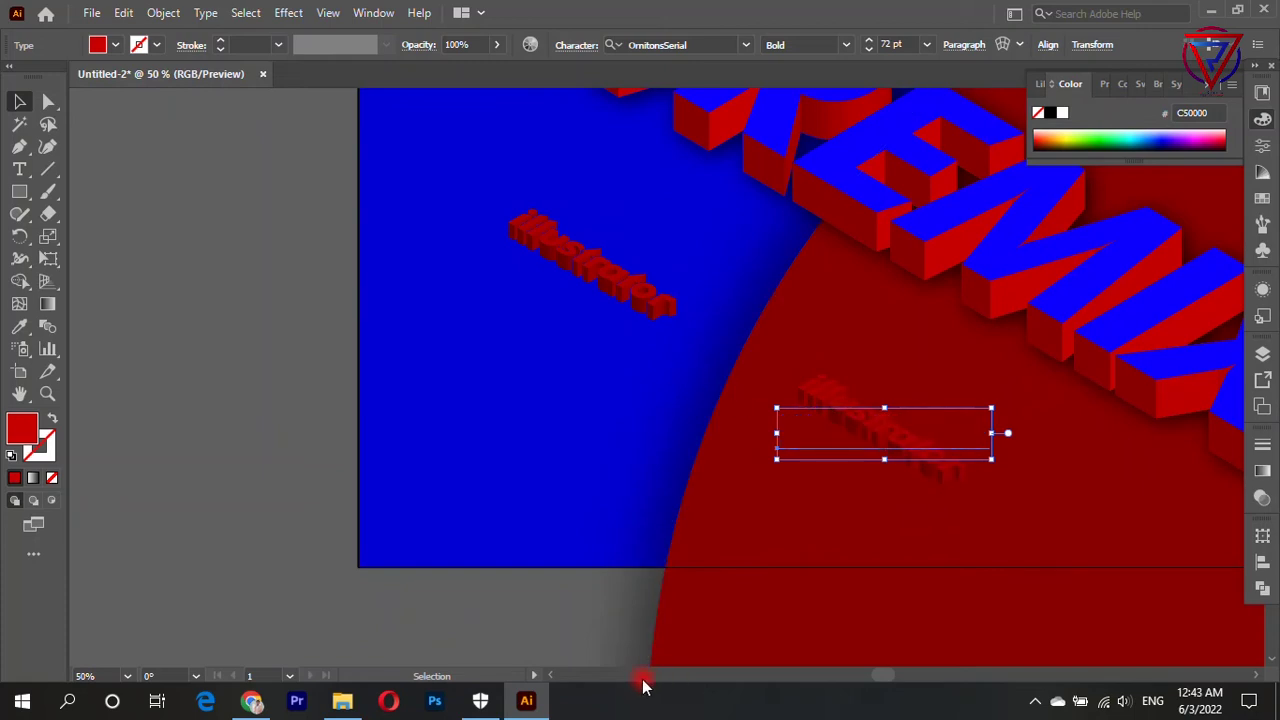
pyautogui.hotkey('ctrl', ']')
# Change the copied caption's text to '3D Effect'.
pyautogui.doubleClick(860, 423)
pyautogui.hotkey('ctrl', 'a')
pyautogui.write('Effect')
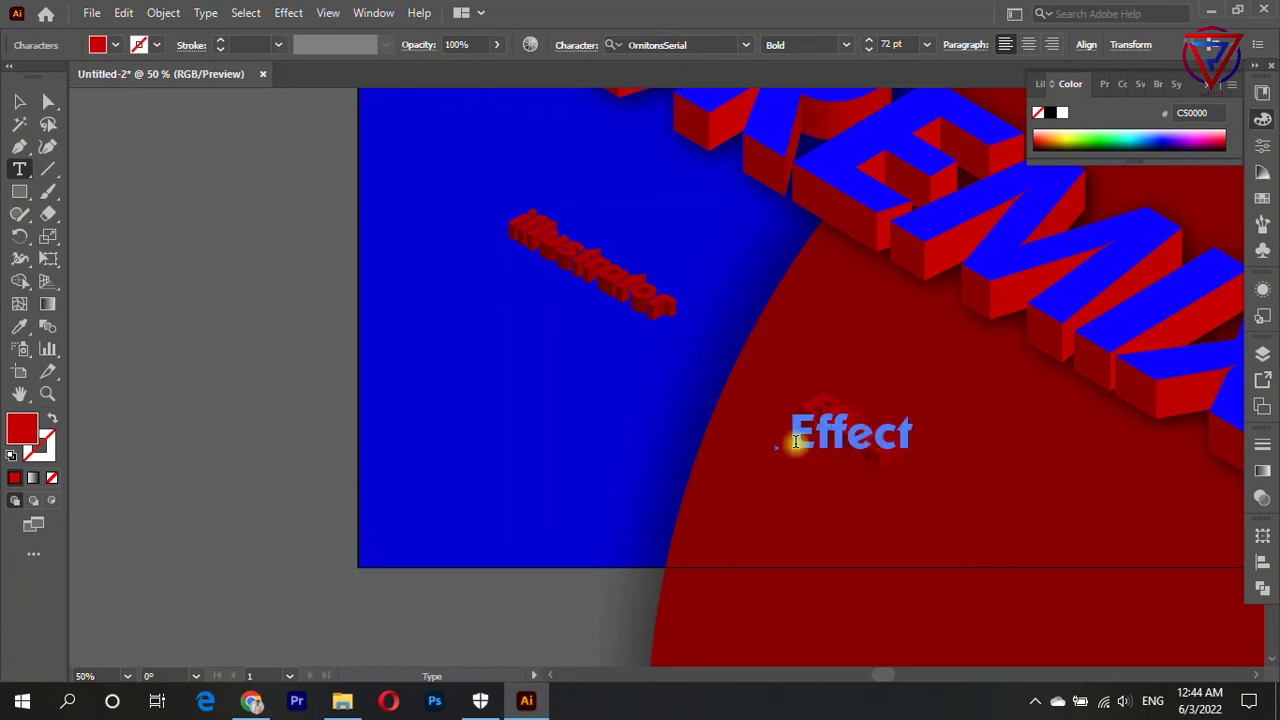
pyautogui.hotkey('ctrl', 'a')
pyautogui.click(790, 437)
pyautogui.write('3D')
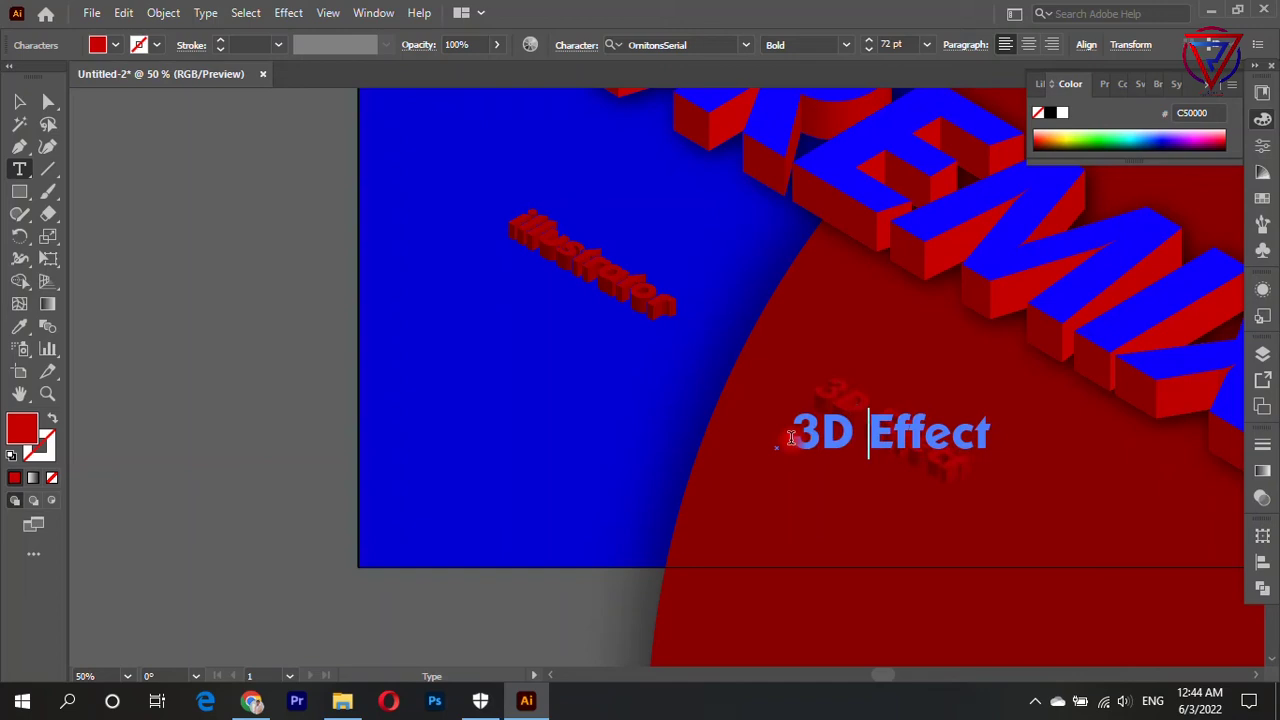
# Retype the original caption as 'Illustrator'.
pyautogui.click(524, 222)
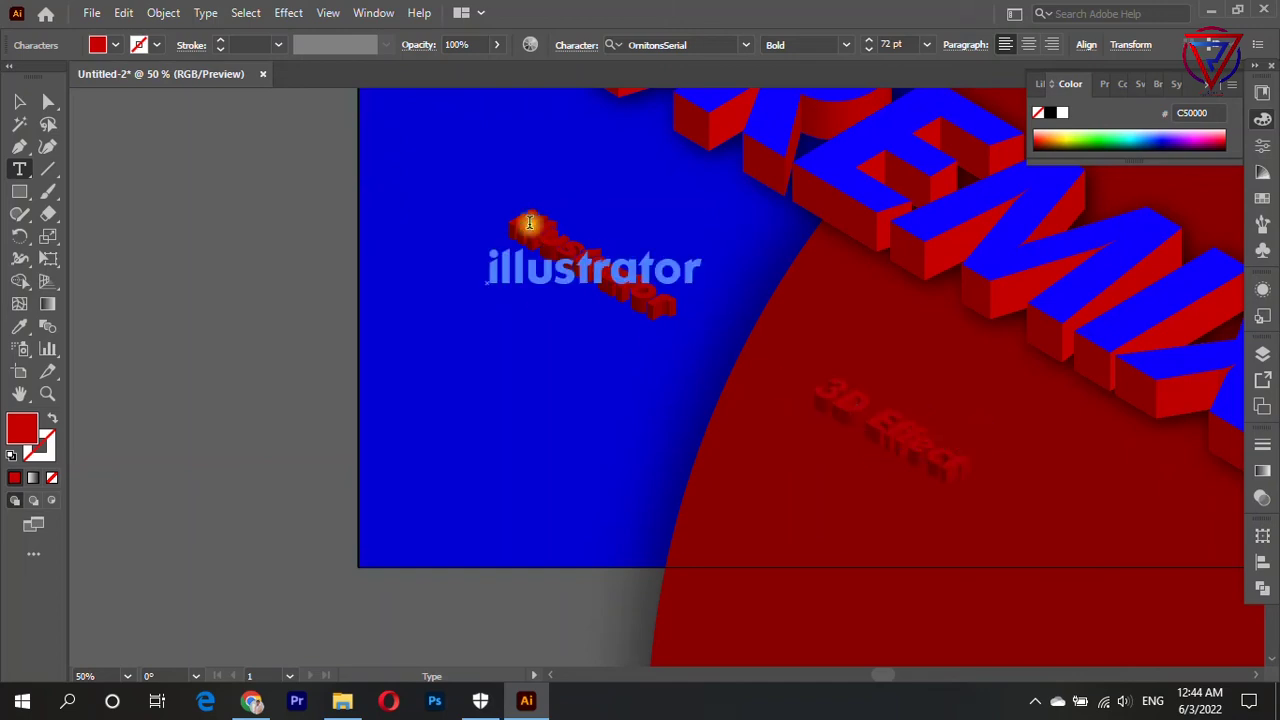
pyautogui.hotkey('ctrl', 'a')
pyautogui.write('Illustrator')
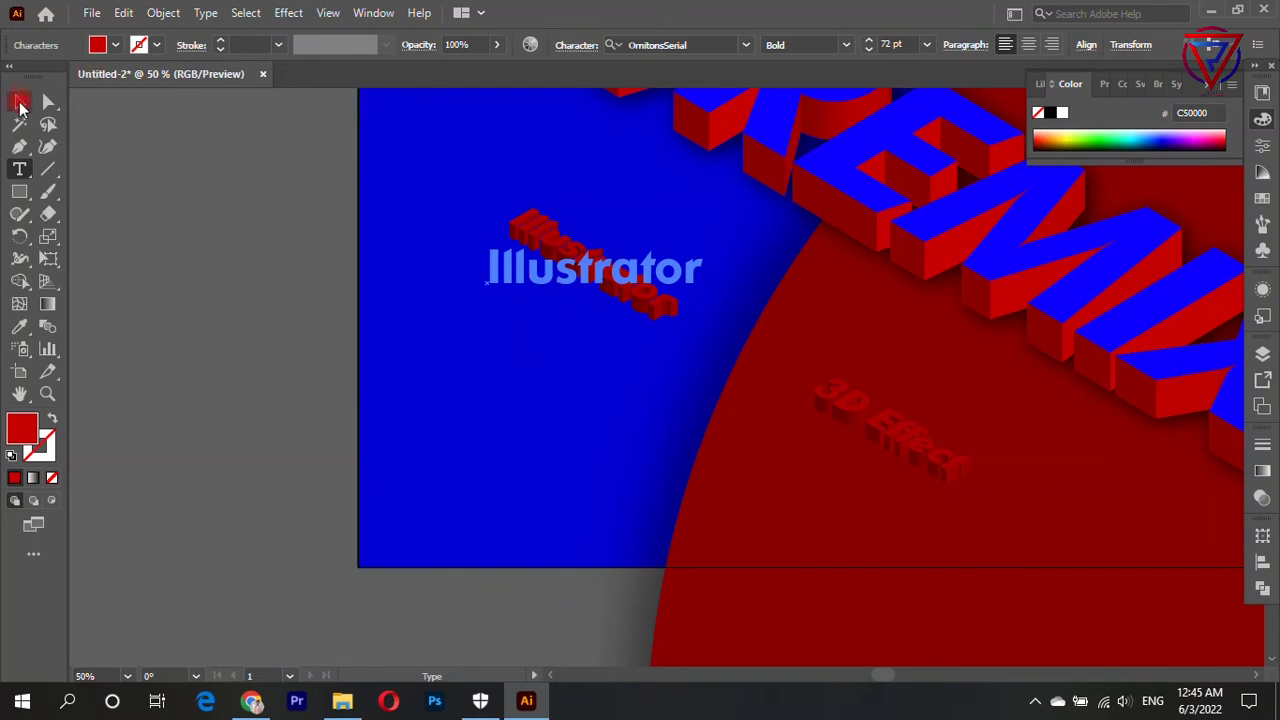
pyautogui.click(20, 101)
pyautogui.hotkey('ctrl', '=')
pyautogui.click(175, 12)
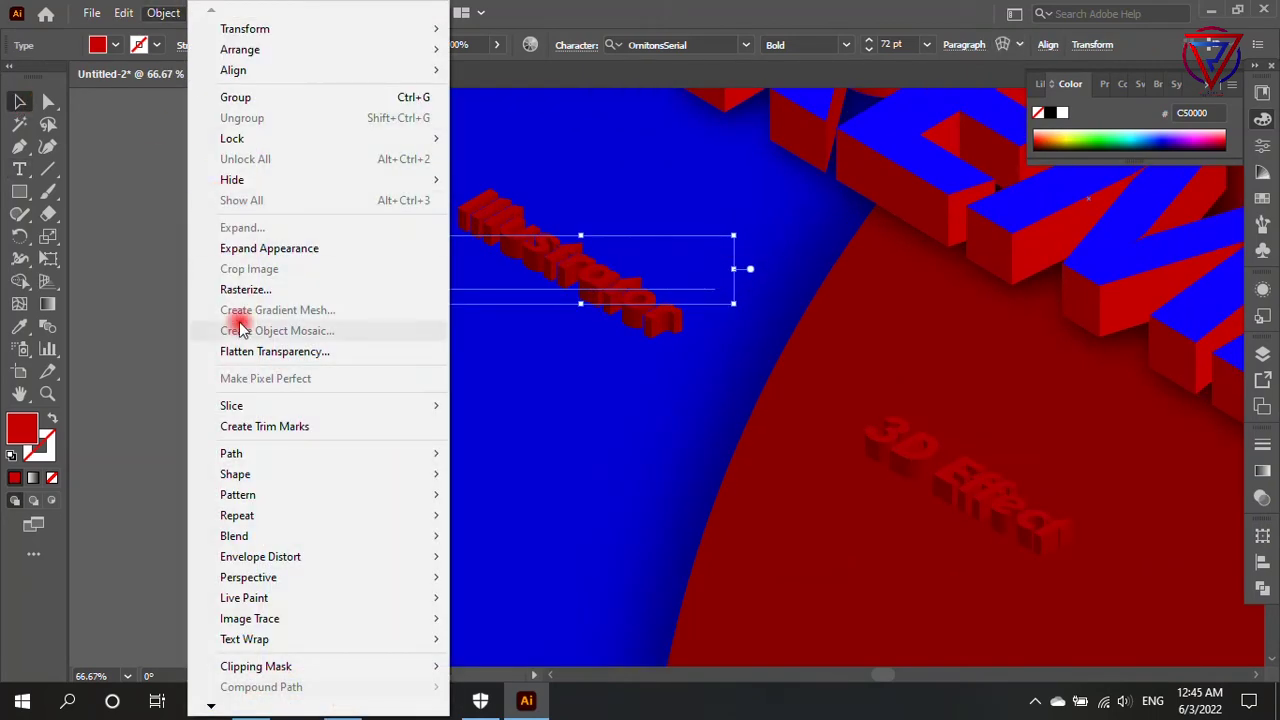
# Expand the 3D Illustrator caption's appearance and Shift-select the top face of every letter.
pyautogui.click(288, 243)
pyautogui.hotkey('ctrl', '=')
pyautogui.hotkey('ctrl', '=')
pyautogui.press('a')
pyautogui.click(351, 208)
pyautogui.keyDown('shift'); pyautogui.click(398, 212); pyautogui.keyUp('shift')
pyautogui.keyDown('shift'); pyautogui.click(425, 232); pyautogui.keyUp('shift')
pyautogui.keyDown('shift'); pyautogui.click(435, 262); pyautogui.keyUp('shift')
pyautogui.keyDown('shift'); pyautogui.click(475, 311); pyautogui.keyUp('shift')
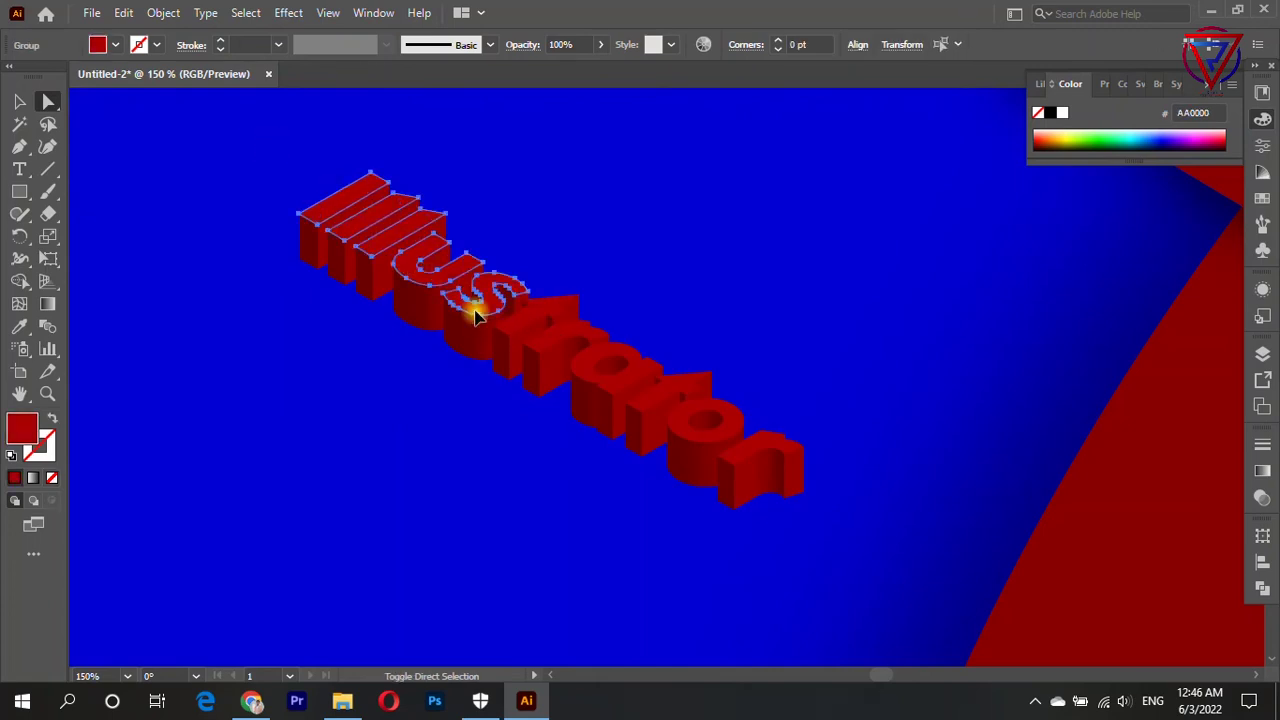
pyautogui.keyDown('shift'); pyautogui.click(528, 326); pyautogui.keyUp('shift')
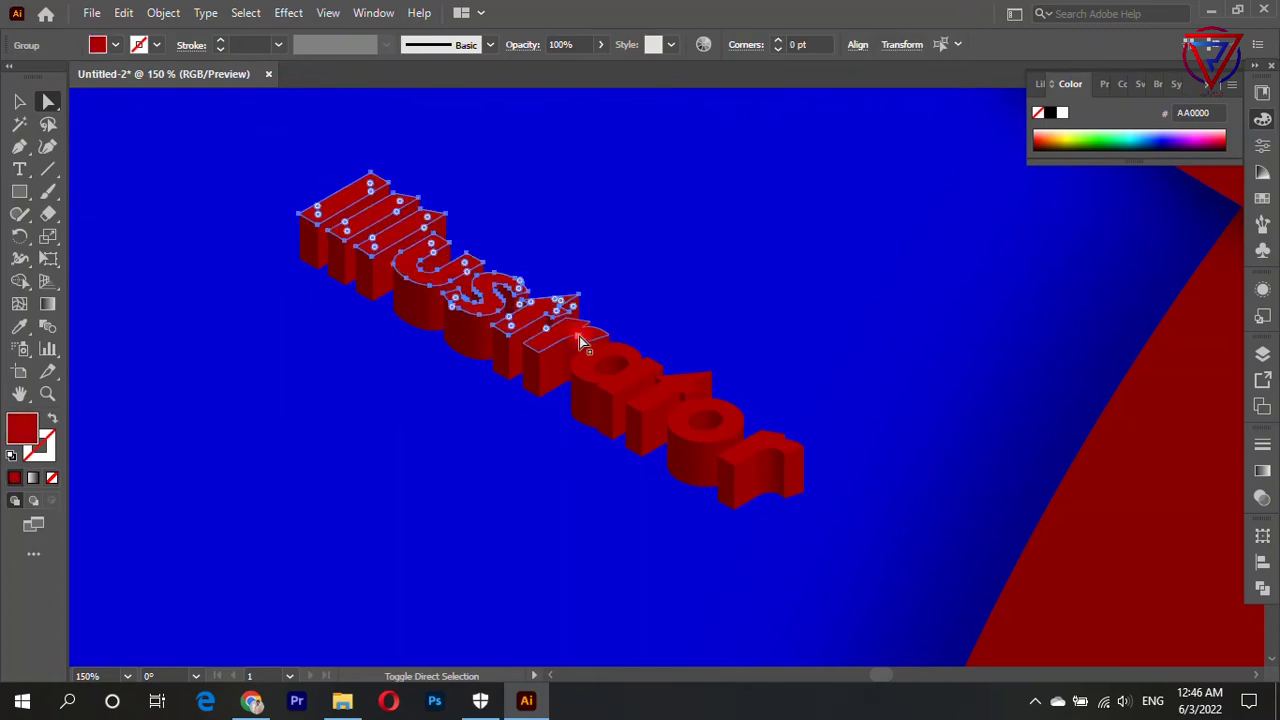
pyautogui.keyDown('shift'); pyautogui.click(640, 360); pyautogui.keyUp('shift')
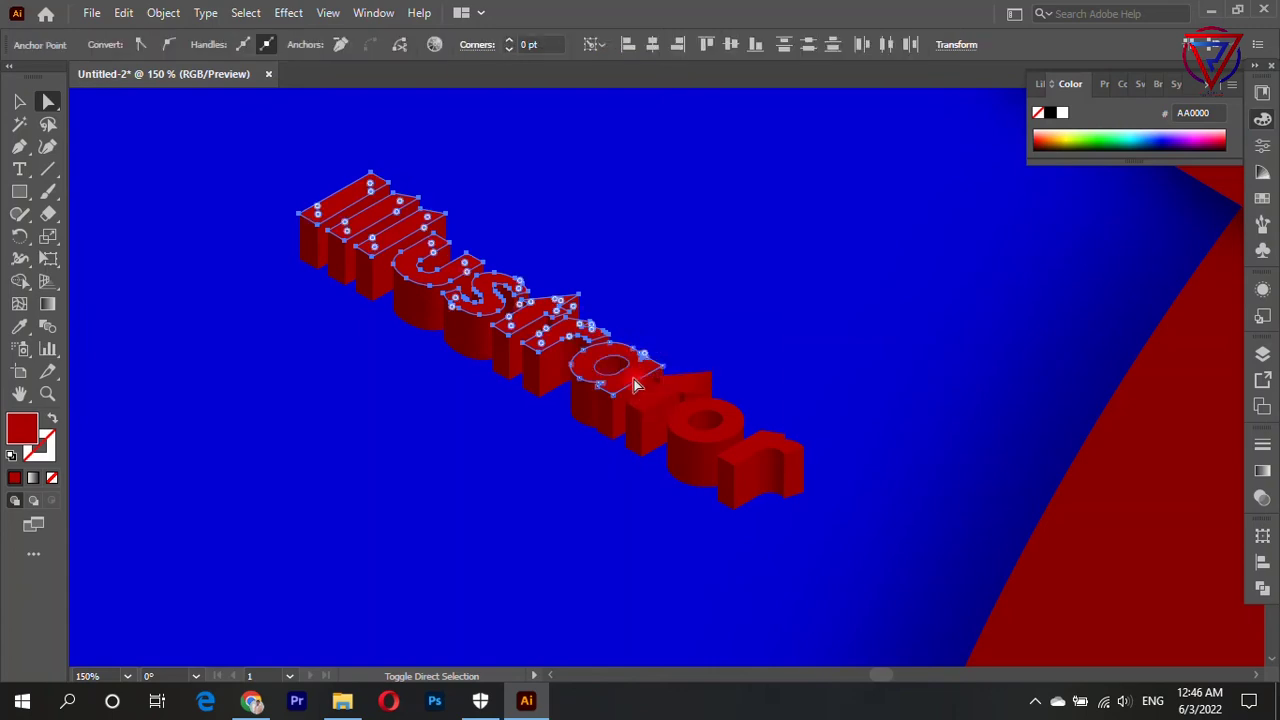
pyautogui.keyDown('shift'); pyautogui.click(640, 380); pyautogui.keyUp('shift')
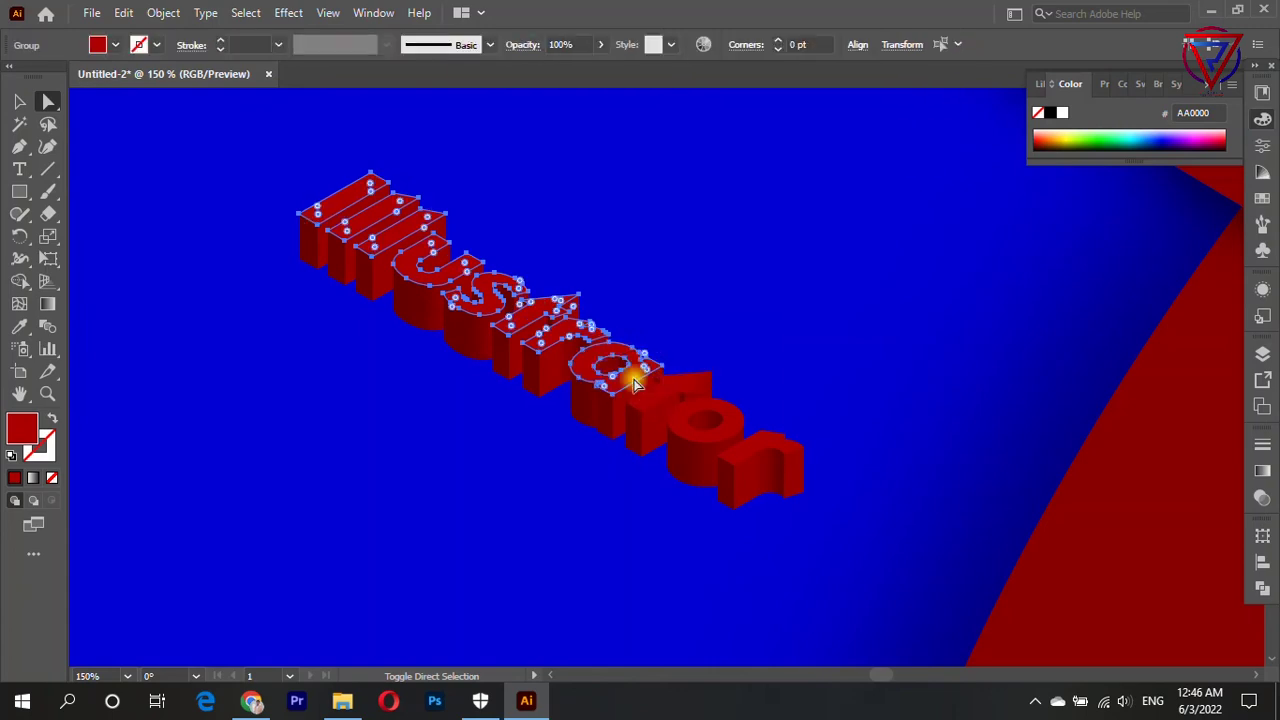
pyautogui.keyDown('shift'); pyautogui.click(757, 449); pyautogui.keyUp('shift')
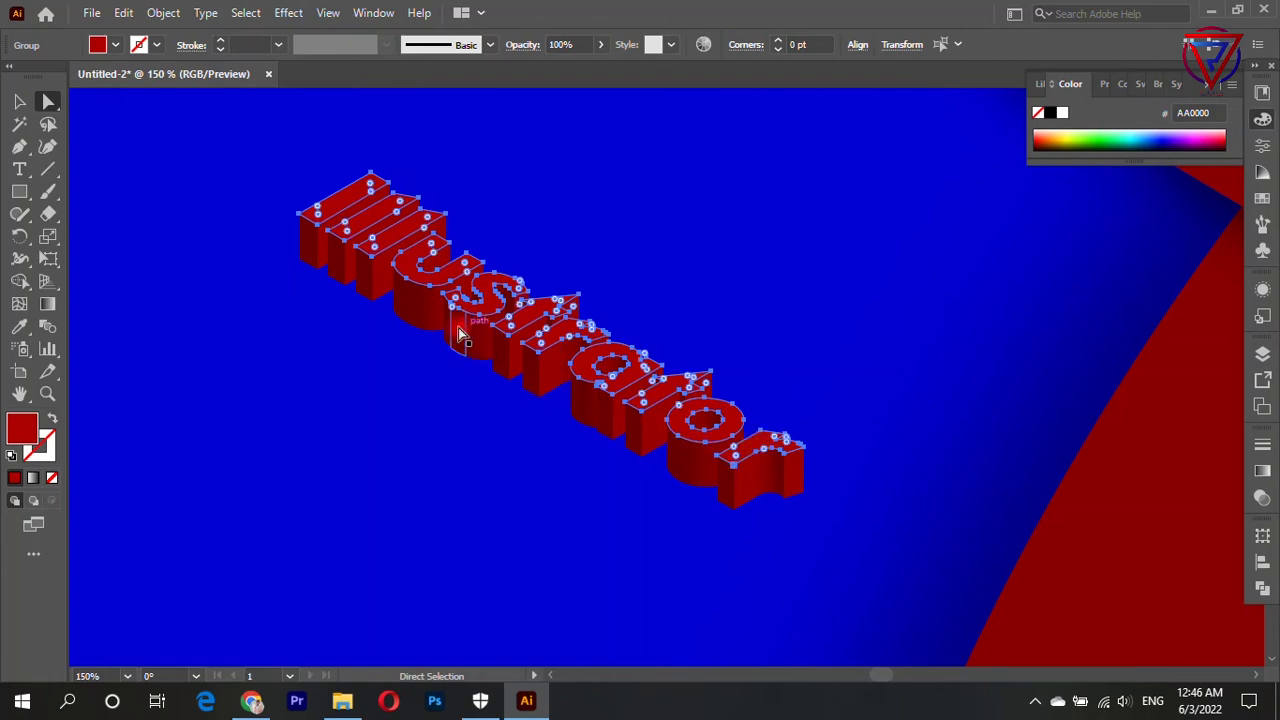
# Fill the selected letter tops with the VREMIX blue (#0200D4).
pyautogui.press('i')
pyautogui.click(780, 320)
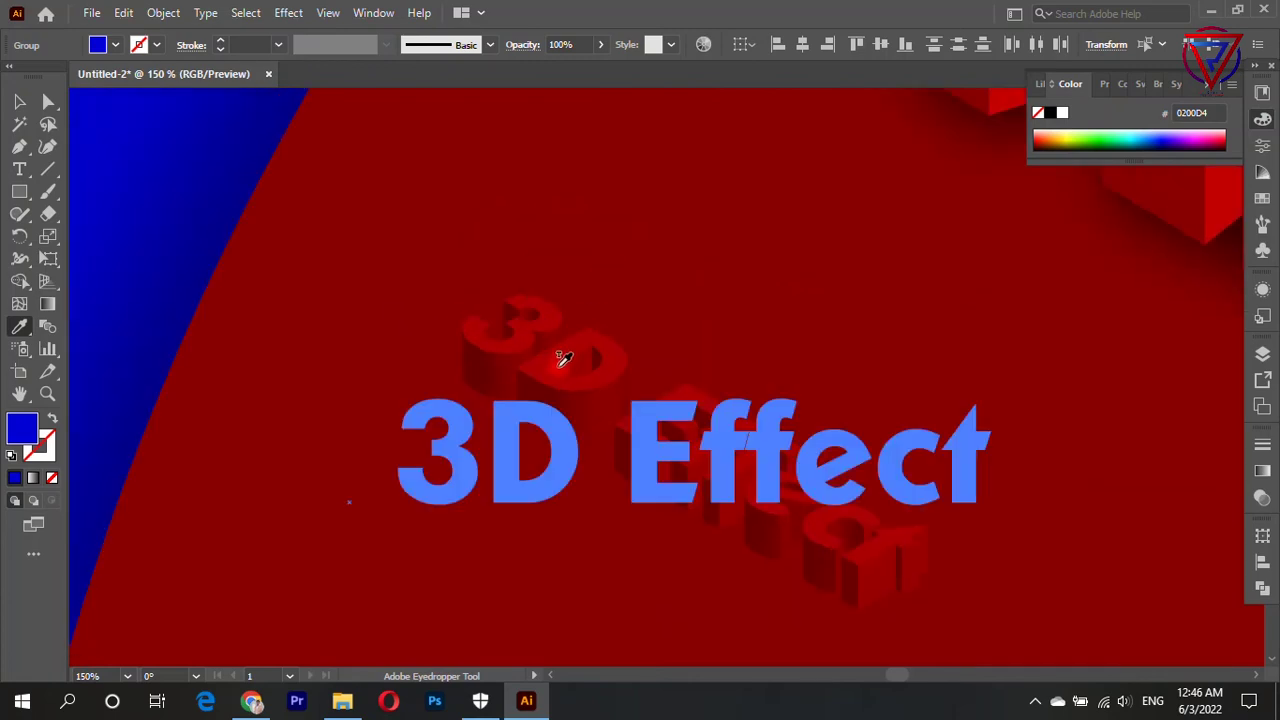
pyautogui.click(50, 103)
pyautogui.click(163, 12)
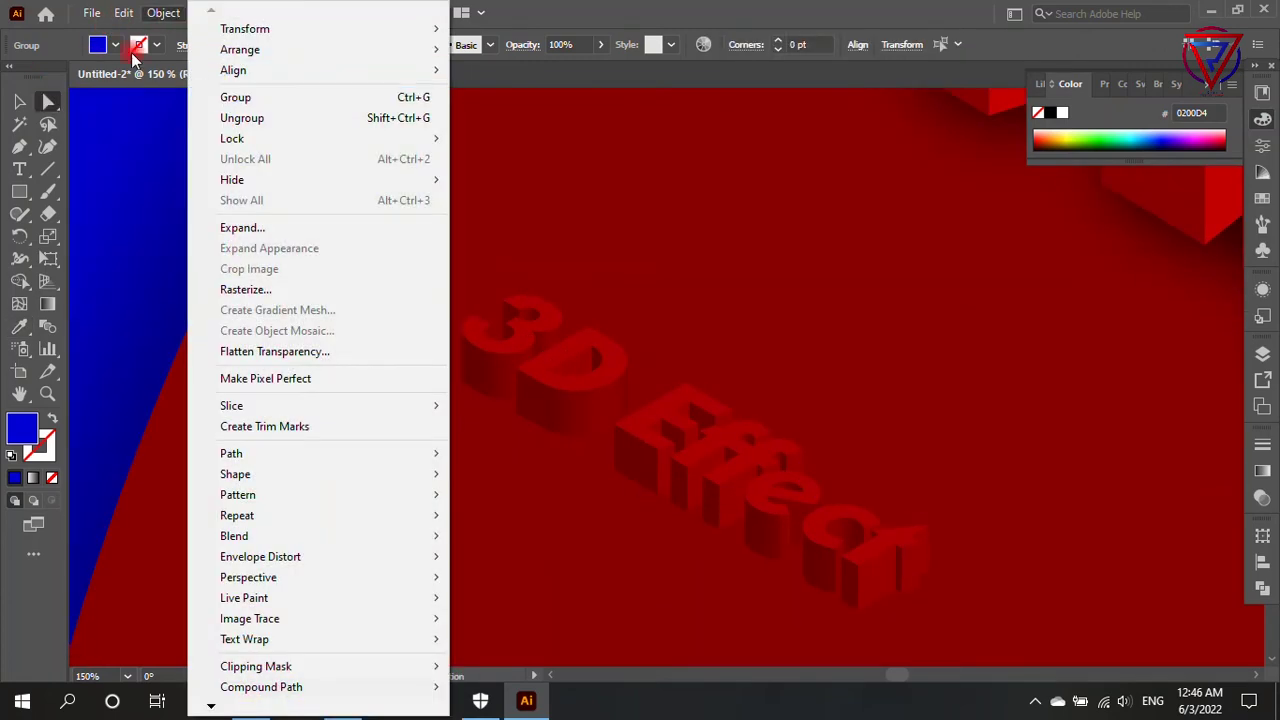
# Expand the 3D Effect caption and select the front face of each letter.
pyautogui.press('Escape')
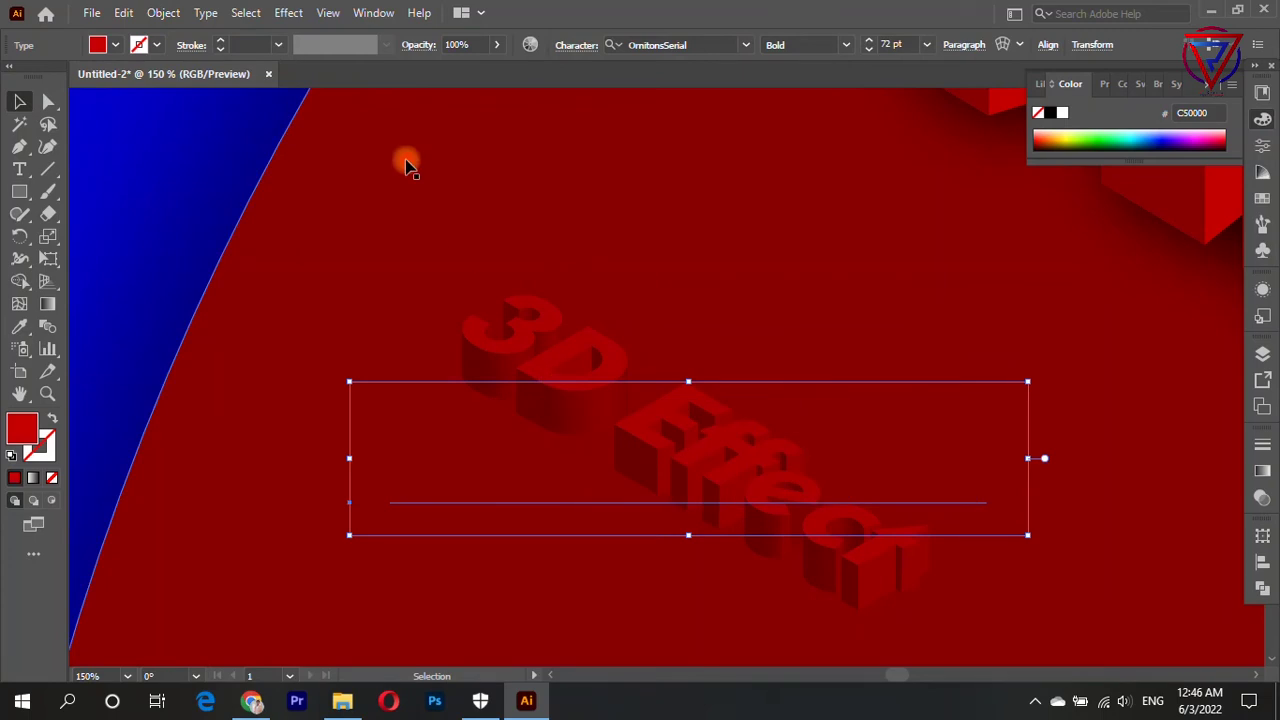
pyautogui.click(257, 247)
pyautogui.press('a')
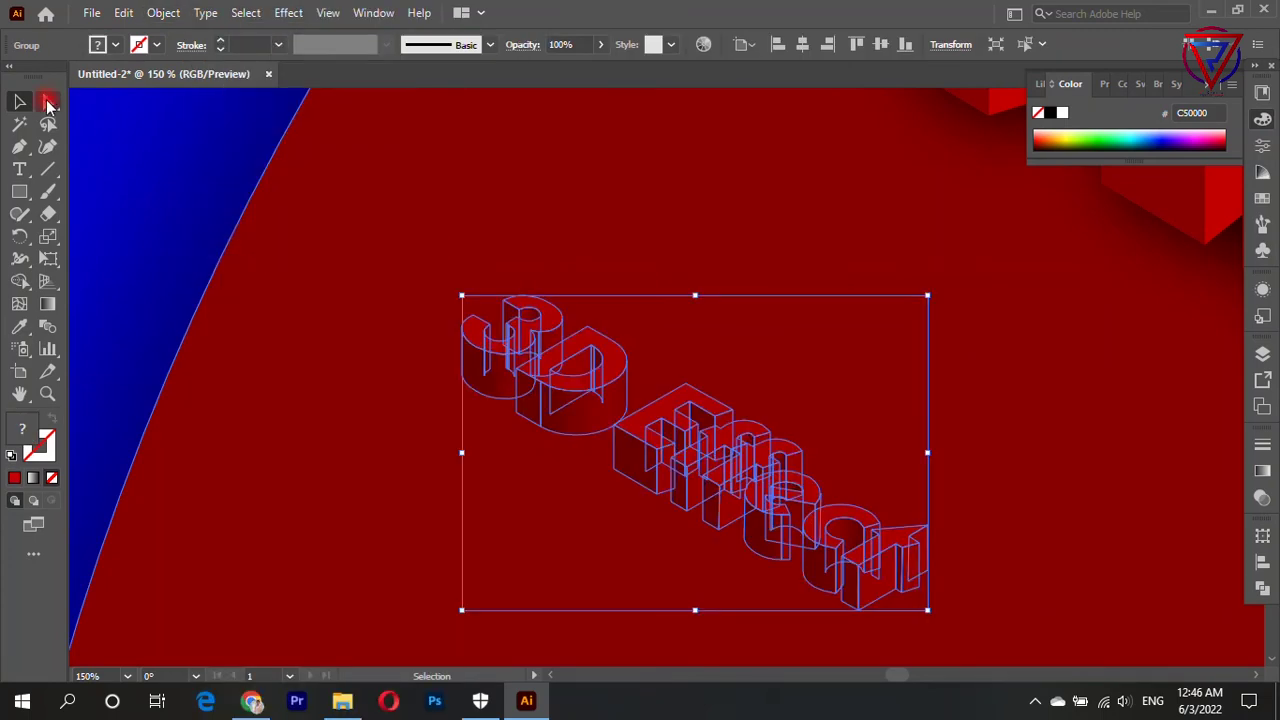
pyautogui.click(558, 298)
pyautogui.keyDown('shift'); pyautogui.click(570, 352); pyautogui.keyUp('shift')
pyautogui.keyDown('shift'); pyautogui.click(703, 412); pyautogui.keyUp('shift')
pyautogui.keyDown('shift'); pyautogui.click(729, 428); pyautogui.keyUp('shift')
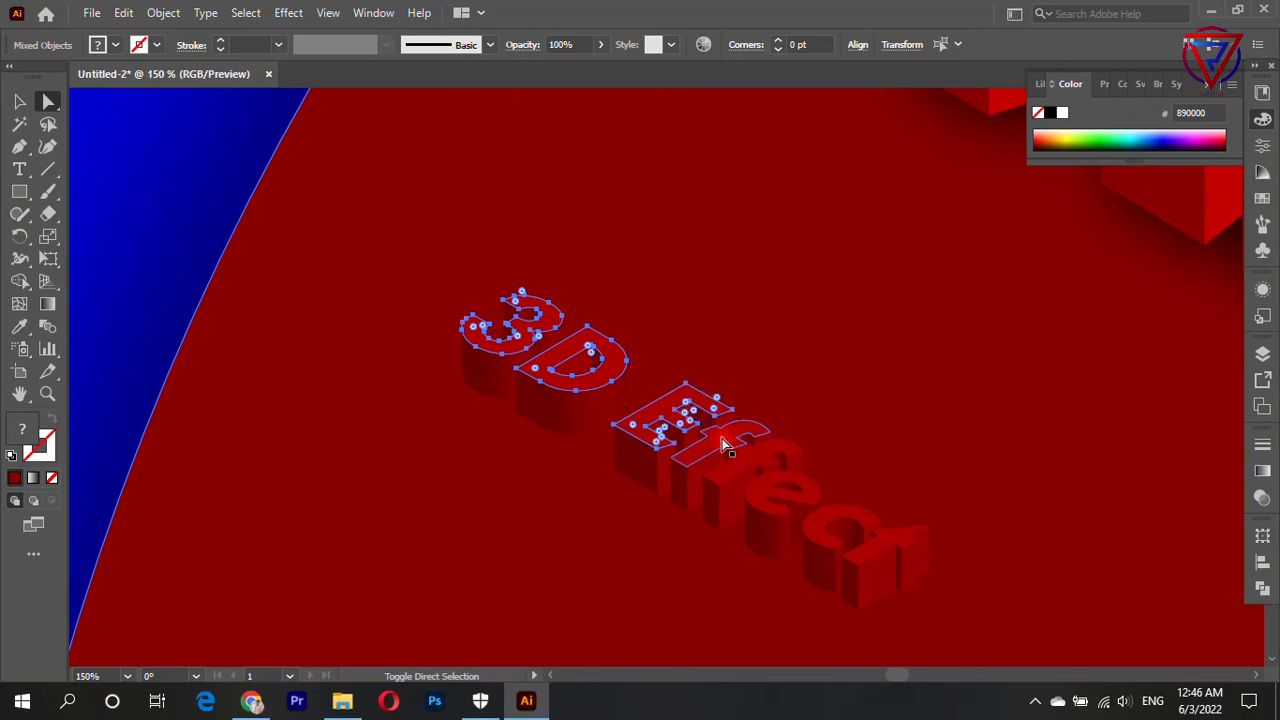
pyautogui.keyDown('shift'); pyautogui.click(760, 458); pyautogui.keyUp('shift')
pyautogui.keyDown('shift'); pyautogui.click(788, 490); pyautogui.keyUp('shift')
pyautogui.keyDown('shift'); pyautogui.click(830, 518); pyautogui.keyUp('shift')
pyautogui.keyDown('shift'); pyautogui.click(893, 540); pyautogui.keyUp('shift')
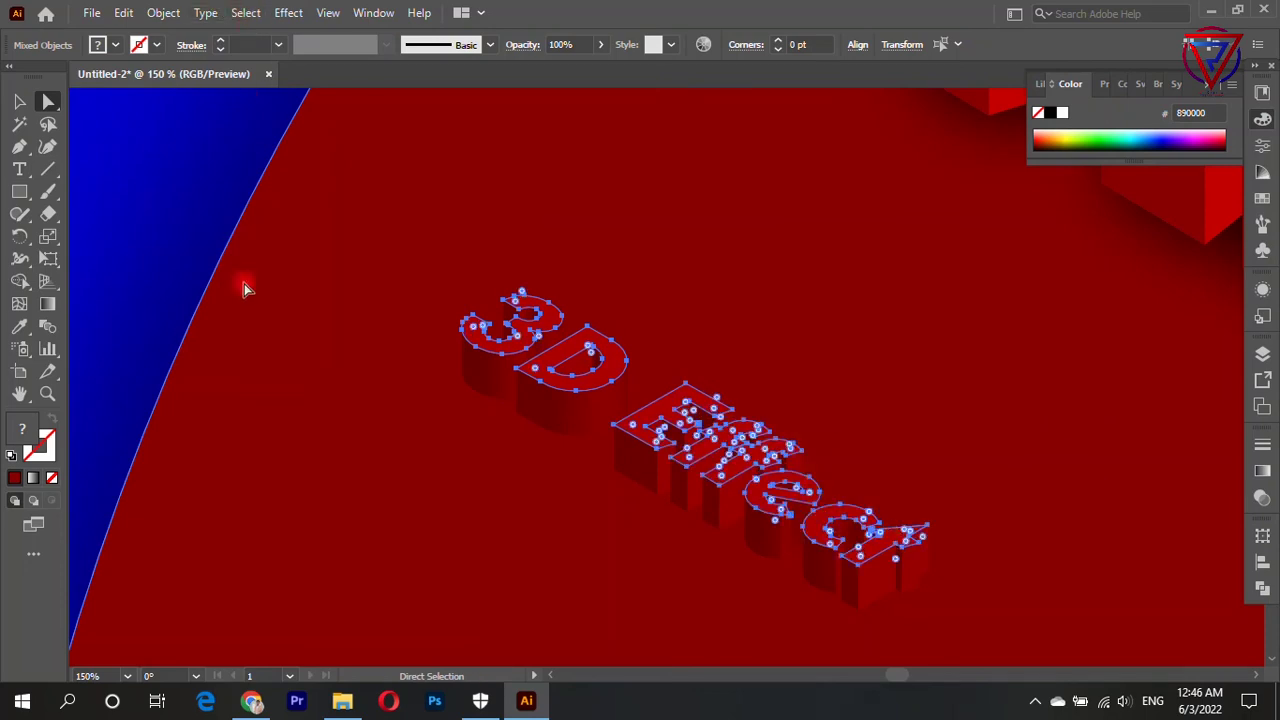
# Eyedropper colour onto the selected faces, ending with the VREMIX blue (#0C00FF).
pyautogui.press('i')
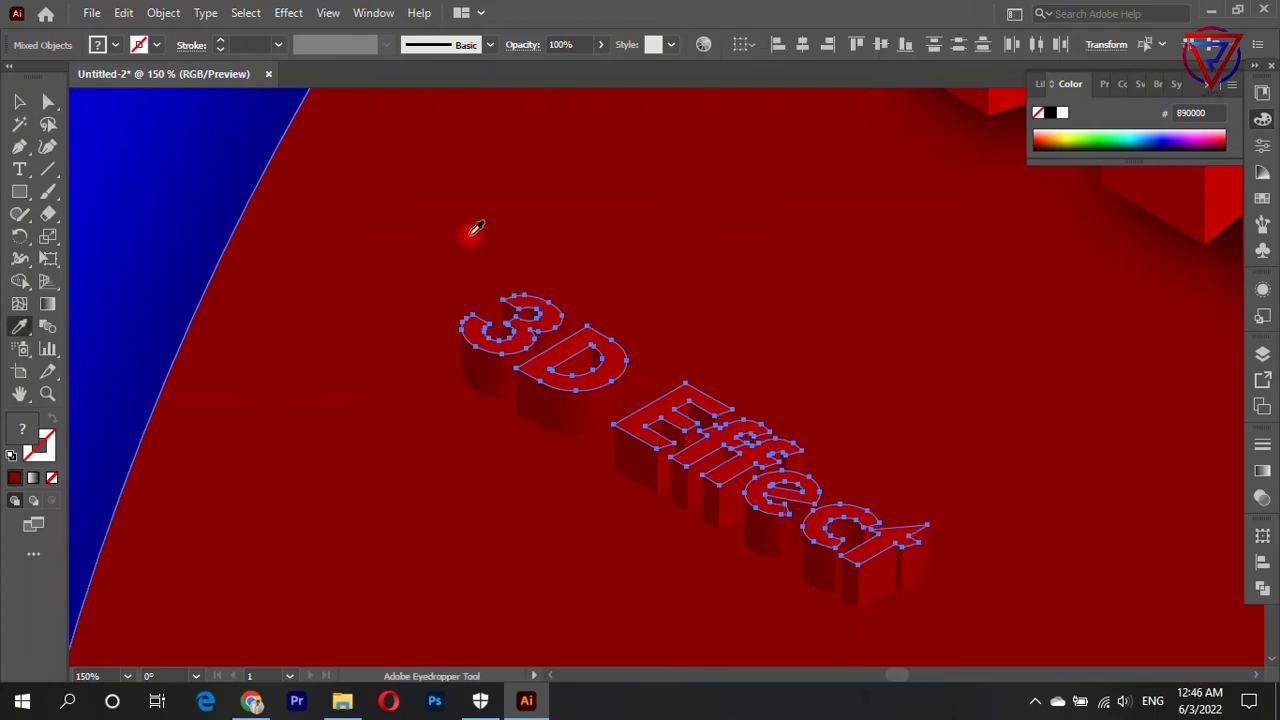
pyautogui.click(164, 164)
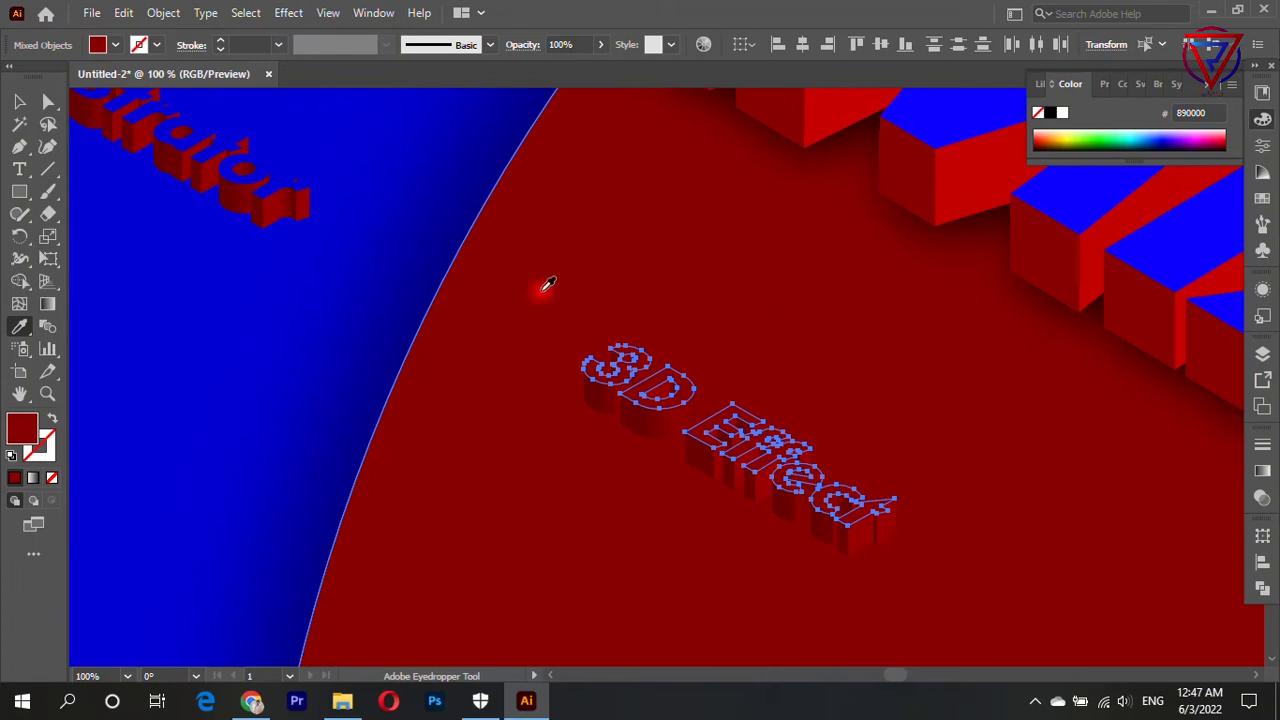
pyautogui.hotkey('ctrl', '+')
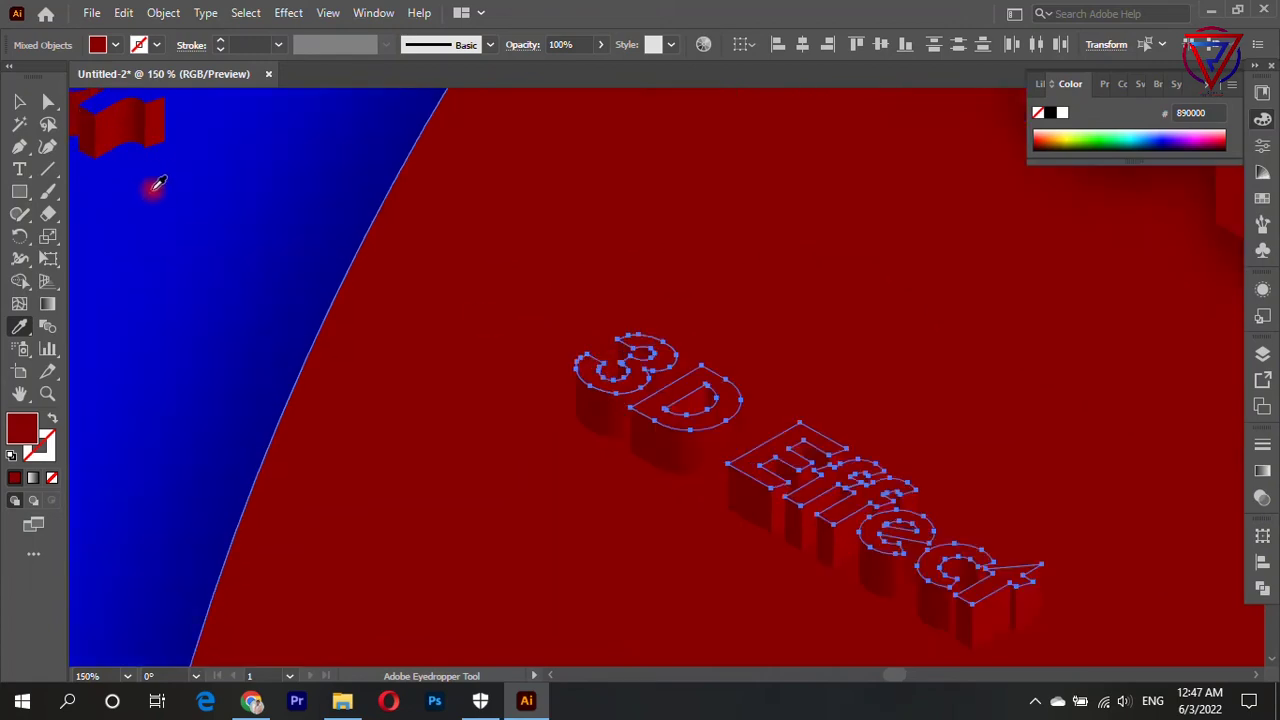
pyautogui.hotkey('ctrl', '-')
pyautogui.hotkey('ctrl', '-')
pyautogui.click(757, 166)
# Deselect and undo the accidental blue recolour so the circle stays dark red.
pyautogui.hotkey('ctrl', 'shift', 'a')
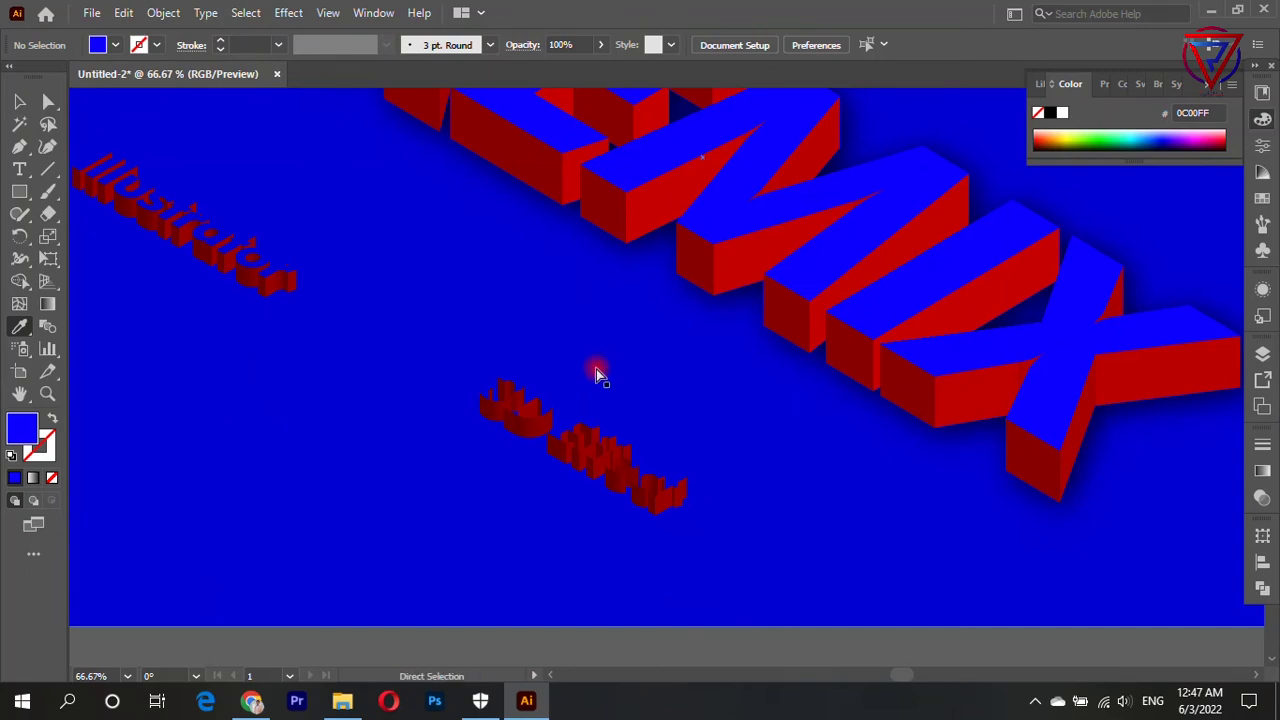
pyautogui.hotkey('ctrl', 'z')
pyautogui.hotkey('ctrl', 'z')
pyautogui.hotkey('ctrl', '+')
pyautogui.hotkey('ctrl', '+')
pyautogui.hotkey('ctrl', '-')
pyautogui.hotkey('ctrl', '-')
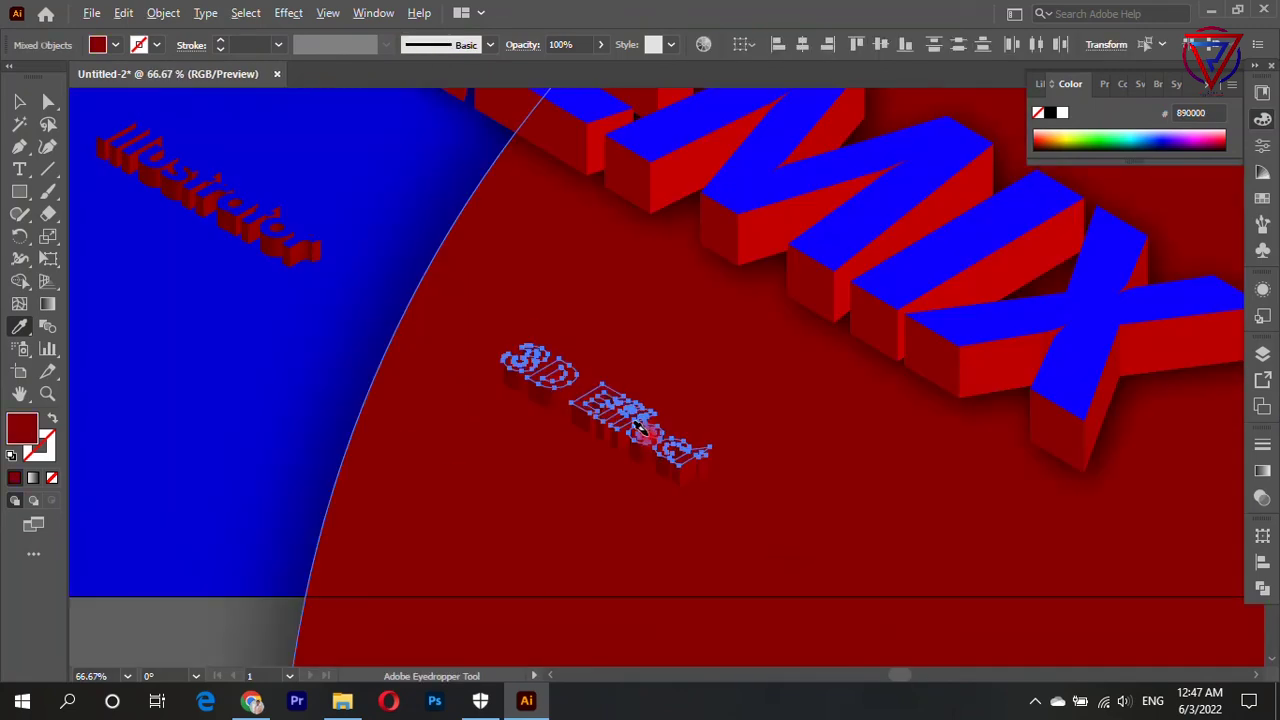
pyautogui.scroll(-5, 628, 390)
pyautogui.scroll(4, 560, 395)
pyautogui.scroll(-2, 535, 415)
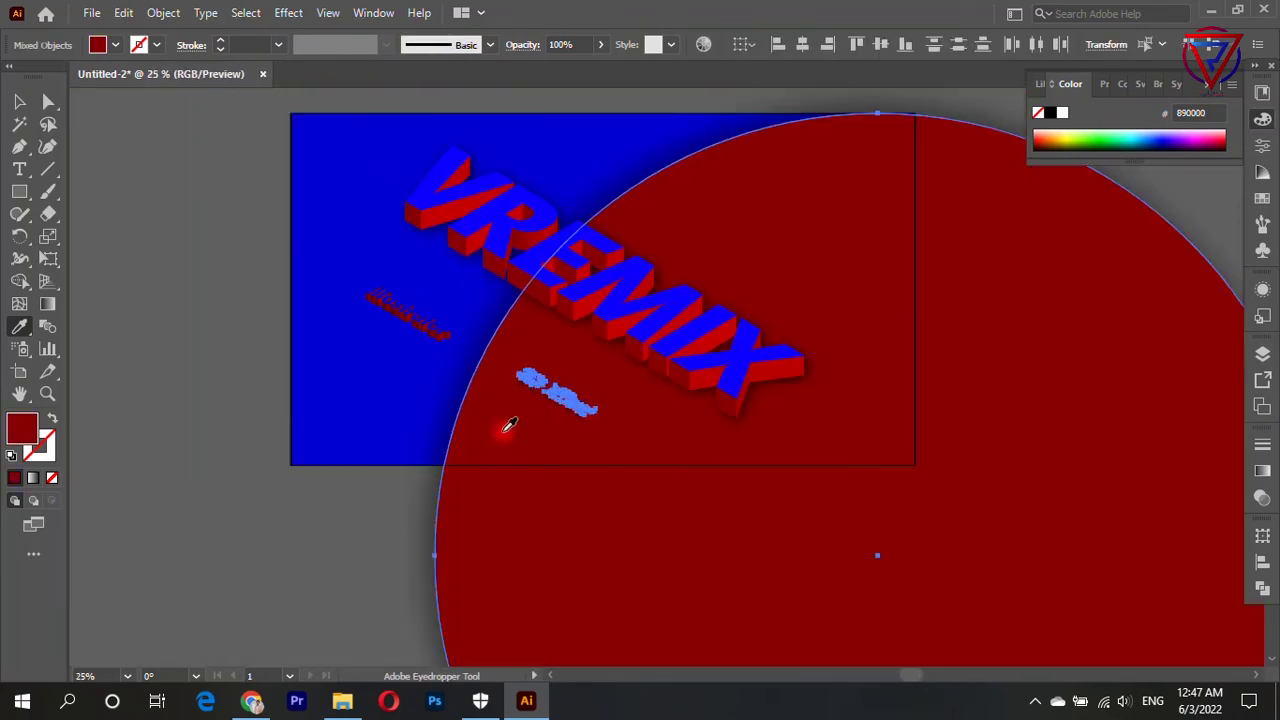
pyautogui.click(48, 101)
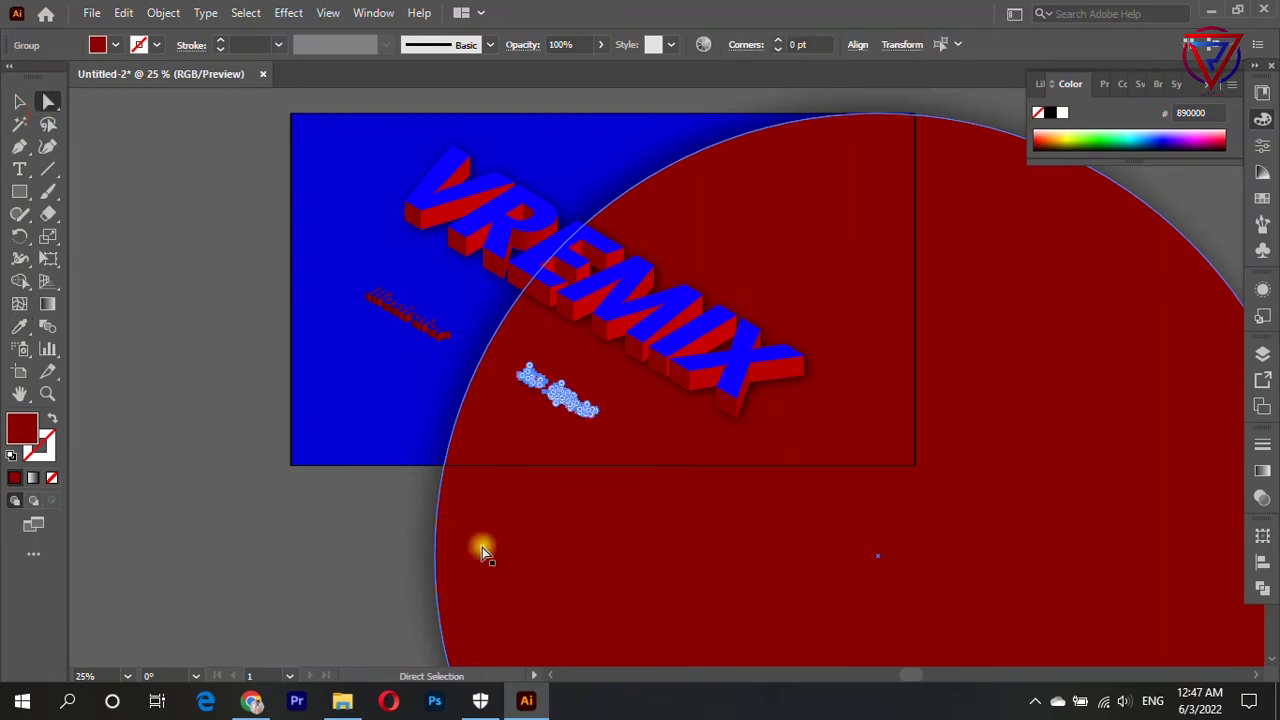
# Try enlarging the 3D Effect caption, then undo the scaling.
pyautogui.scroll(1, 281, 453)
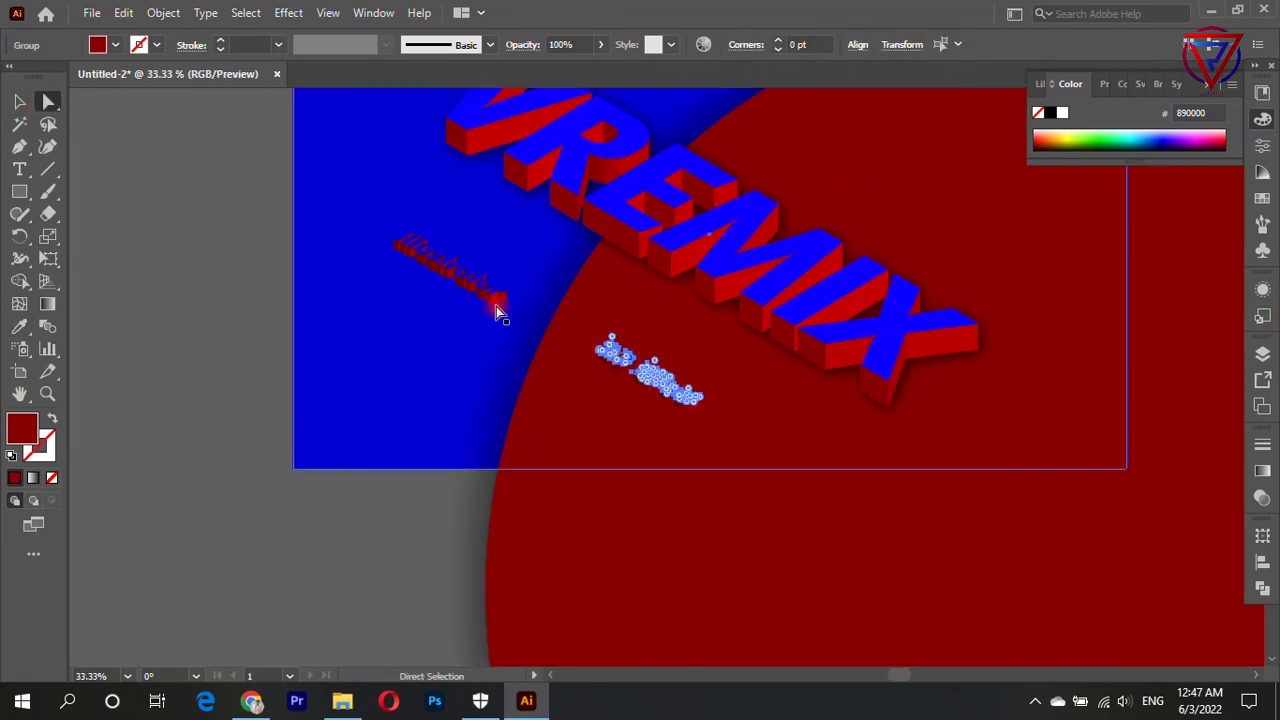
pyautogui.press('i')
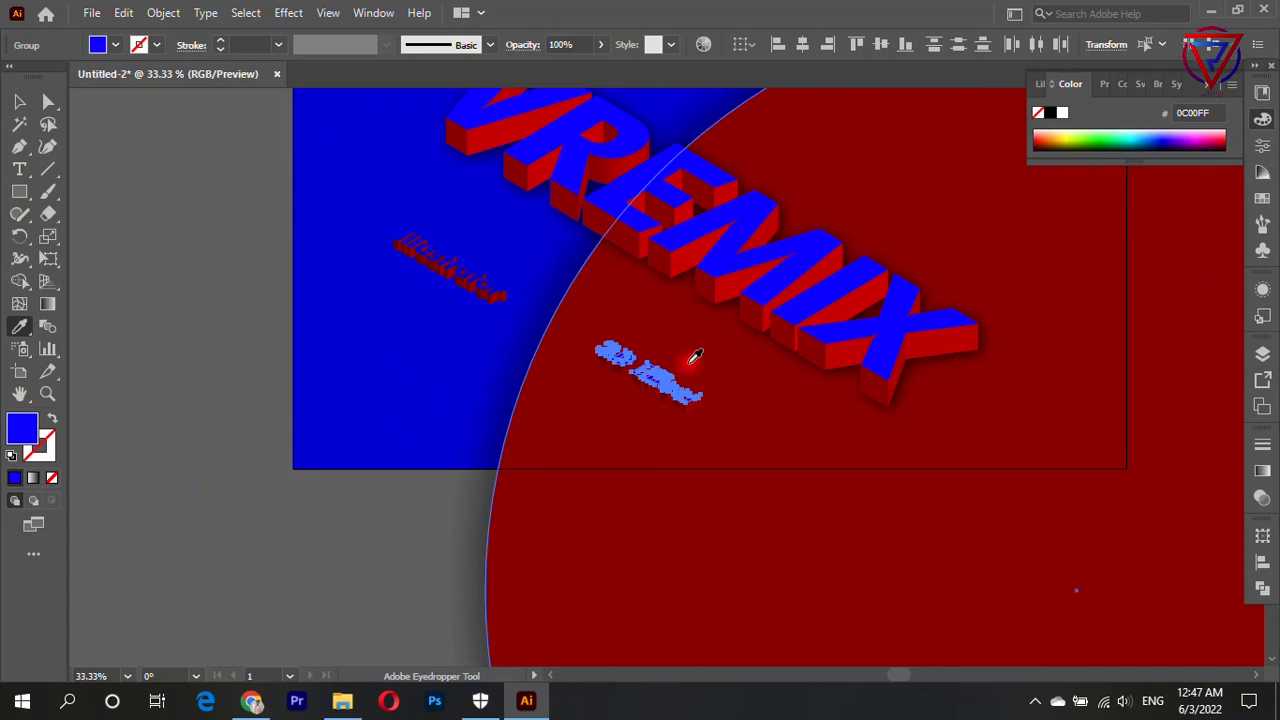
pyautogui.scroll(3, 700, 330)
pyautogui.scroll(2, 686, 366)
pyautogui.scroll(-5, 671, 363)
pyautogui.scroll(1, 643, 357)
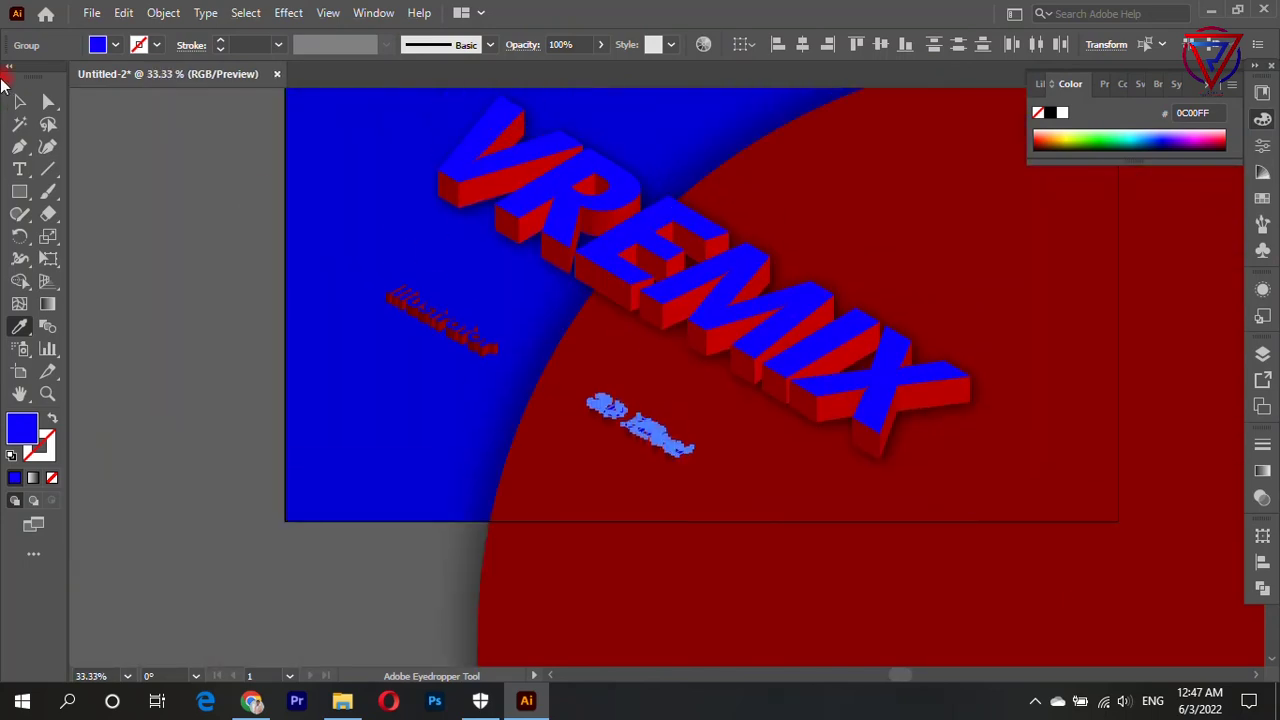
pyautogui.click(19, 101)
pyautogui.click(640, 425)
pyautogui.moveTo(697, 457); pyautogui.dragTo(820, 538)
pyautogui.hotkey('ctrl', 'z')
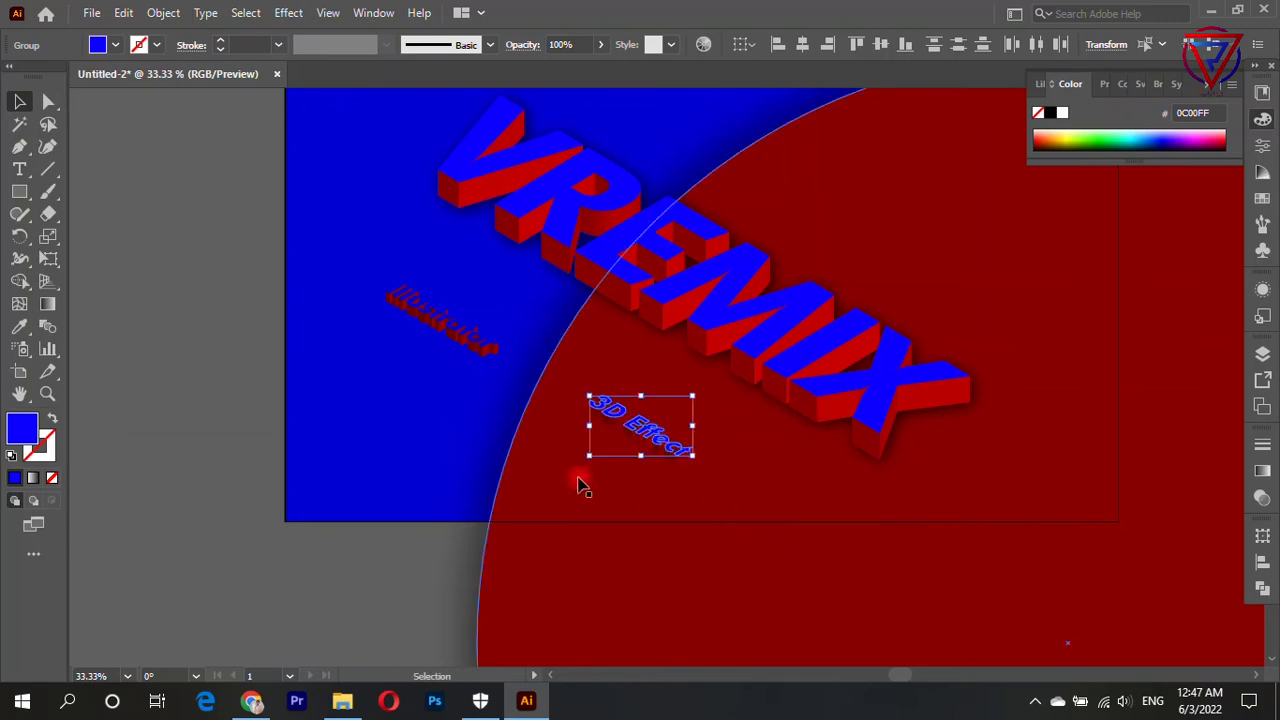
# Enlarge the 3D Effect caption, then enlarge the Illustrator caption and move it beside VREMIX.
pyautogui.click(631, 451)
pyautogui.moveTo(686, 449)
pyautogui.mouseDown()
pyautogui.moveTo(692, 472)
pyautogui.moveTo(768, 520)
pyautogui.moveTo(665, 415)
pyautogui.moveTo(700, 435)
pyautogui.mouseUp()
pyautogui.click(465, 335)
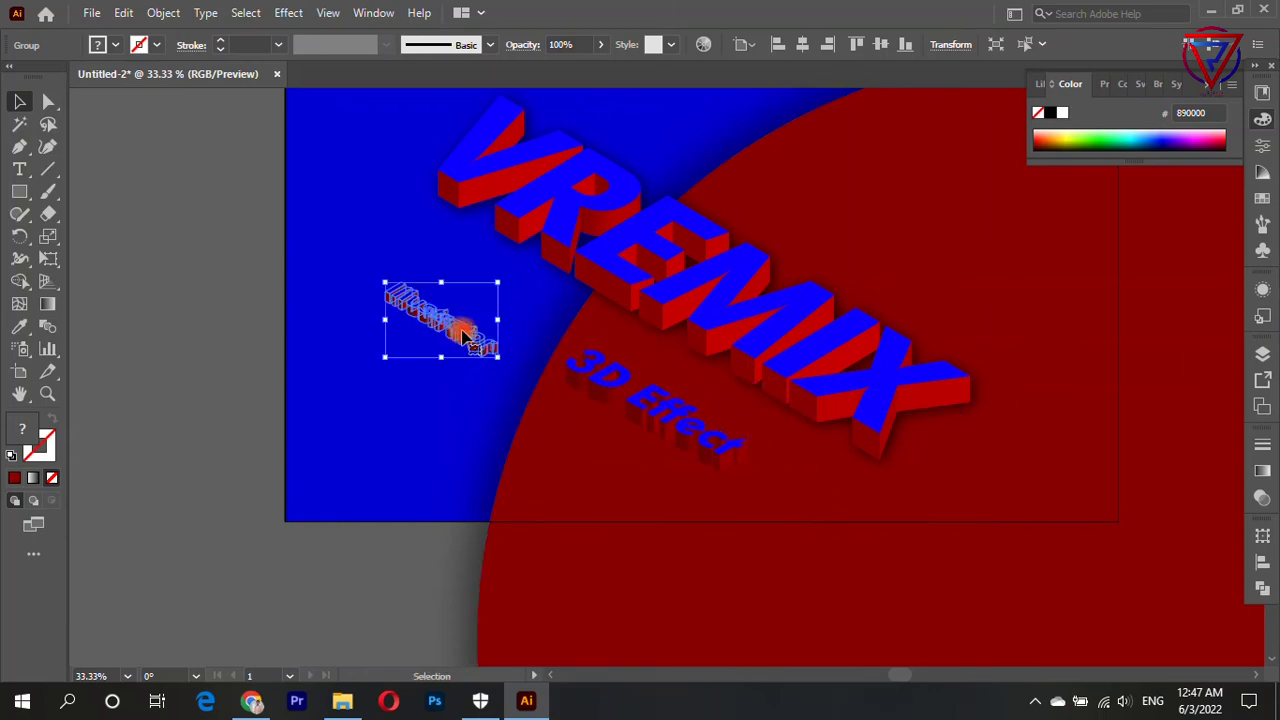
pyautogui.moveTo(498, 356); pyautogui.dragTo(570, 418)
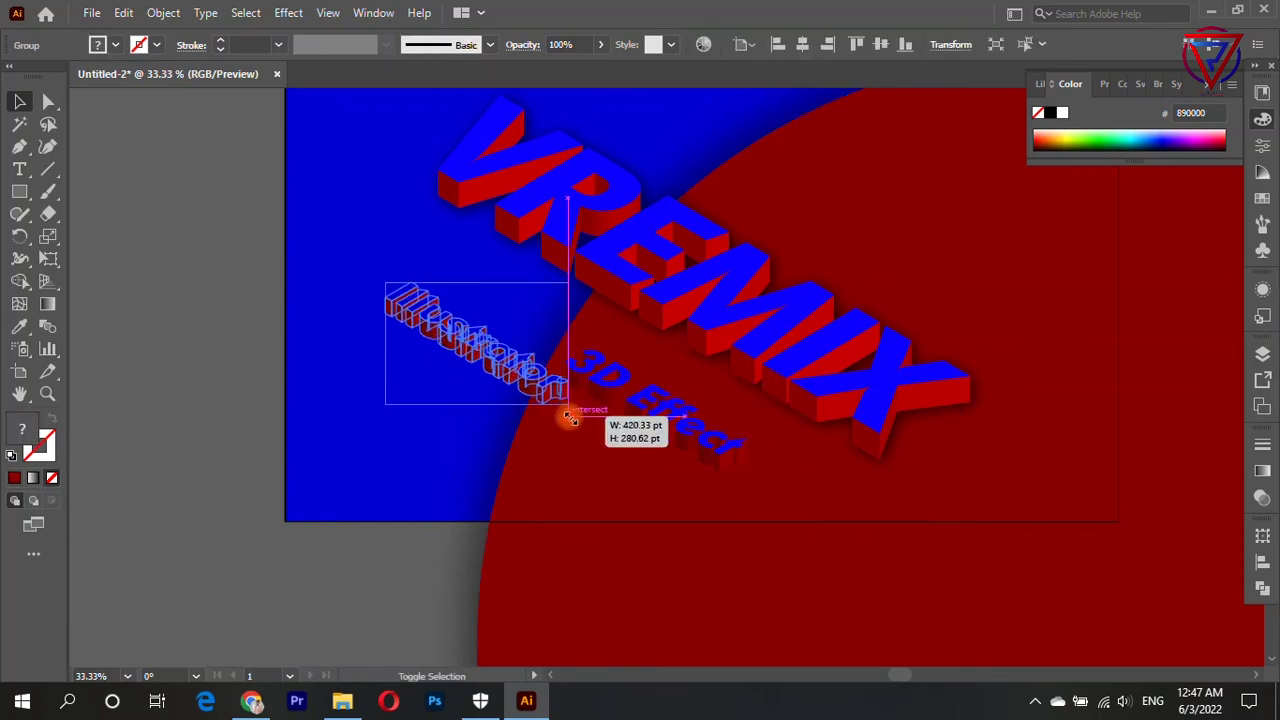
pyautogui.moveTo(484, 373); pyautogui.dragTo(471, 320)
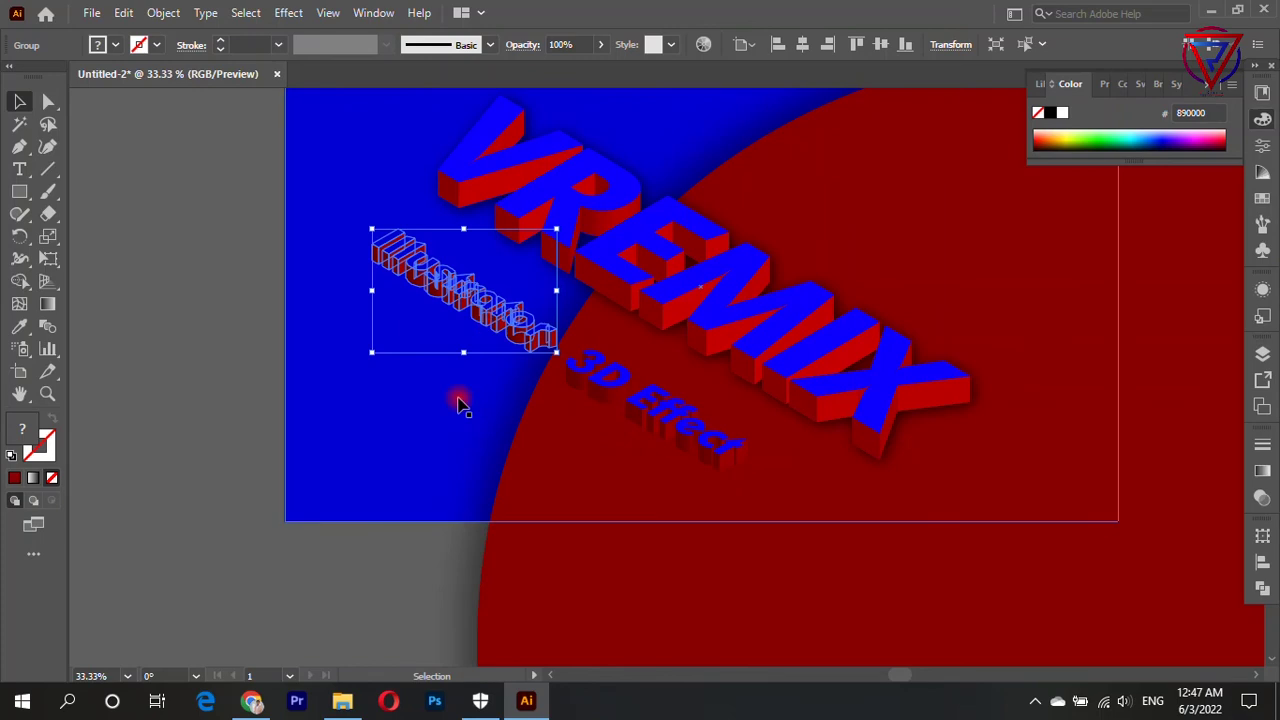
pyautogui.click(477, 470)
pyautogui.scroll(2, 541, 390)
pyautogui.scroll(-1, 565, 363)
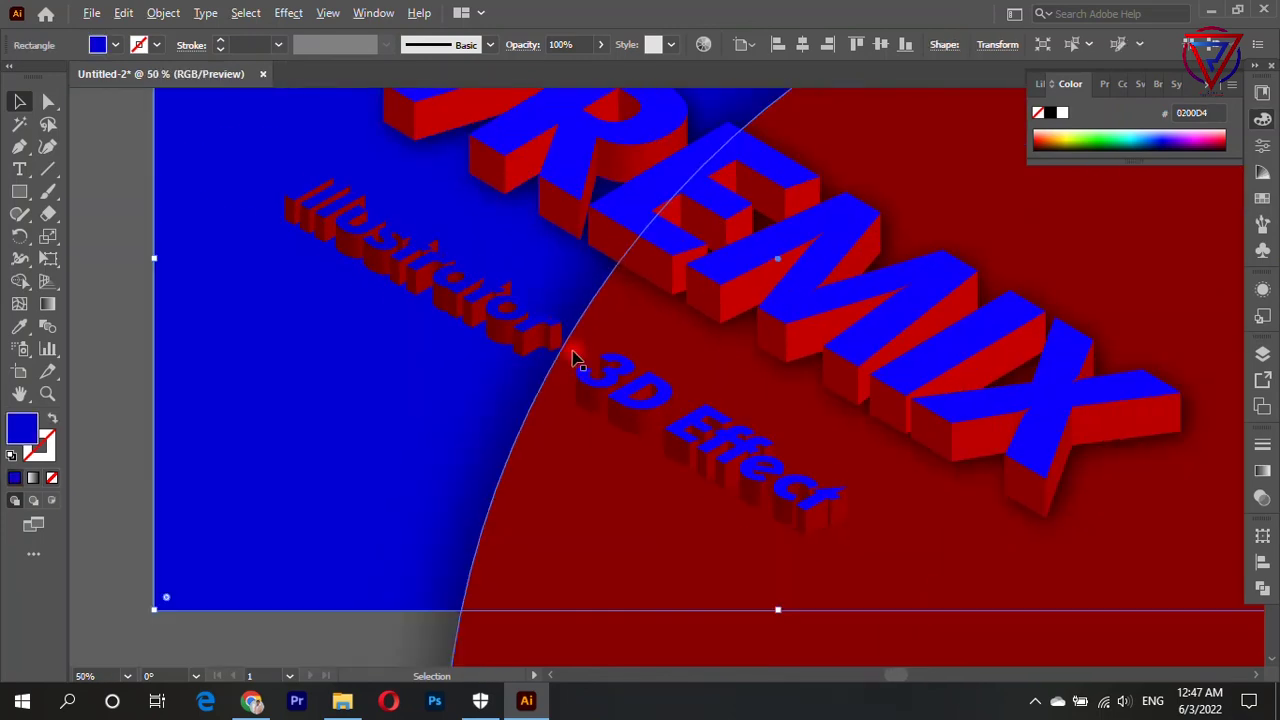
# Give both captions a Multiply drop shadow: 78% opacity, 7 pt X, 6 pt Y, 16 pt blur.
pyautogui.click(508, 320)
pyautogui.click(290, 12)
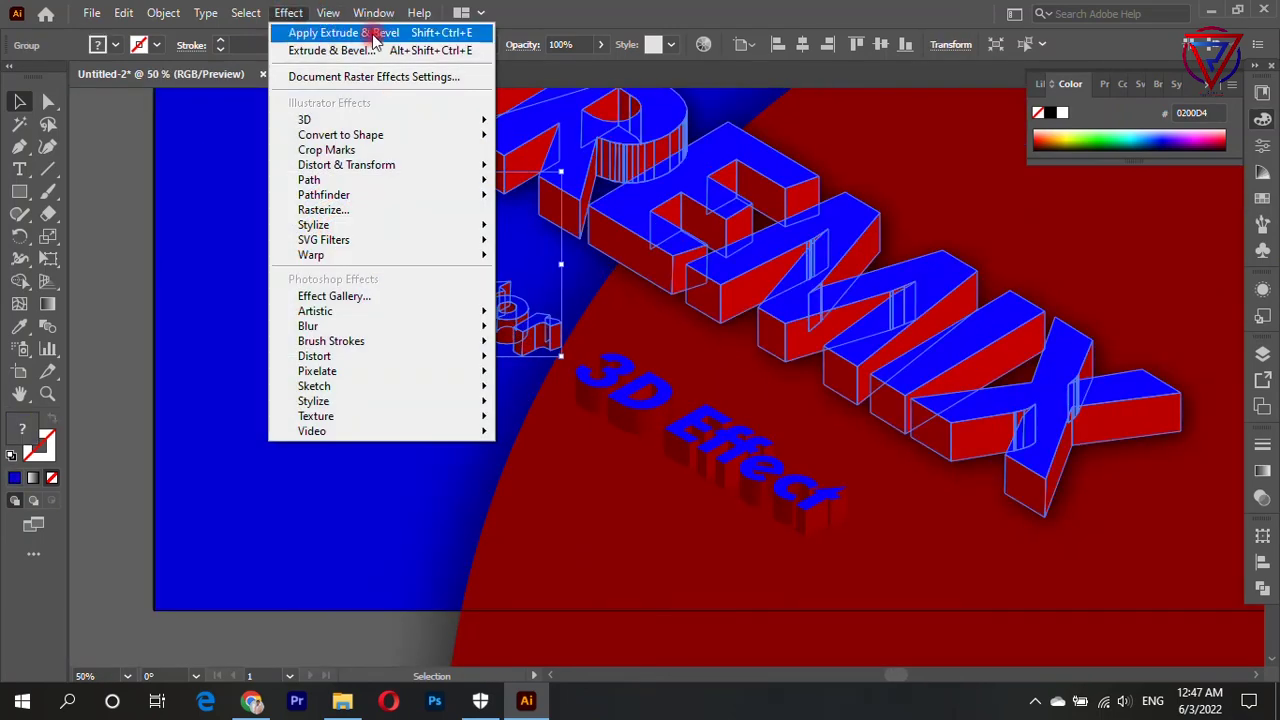
pyautogui.moveTo(380, 225)
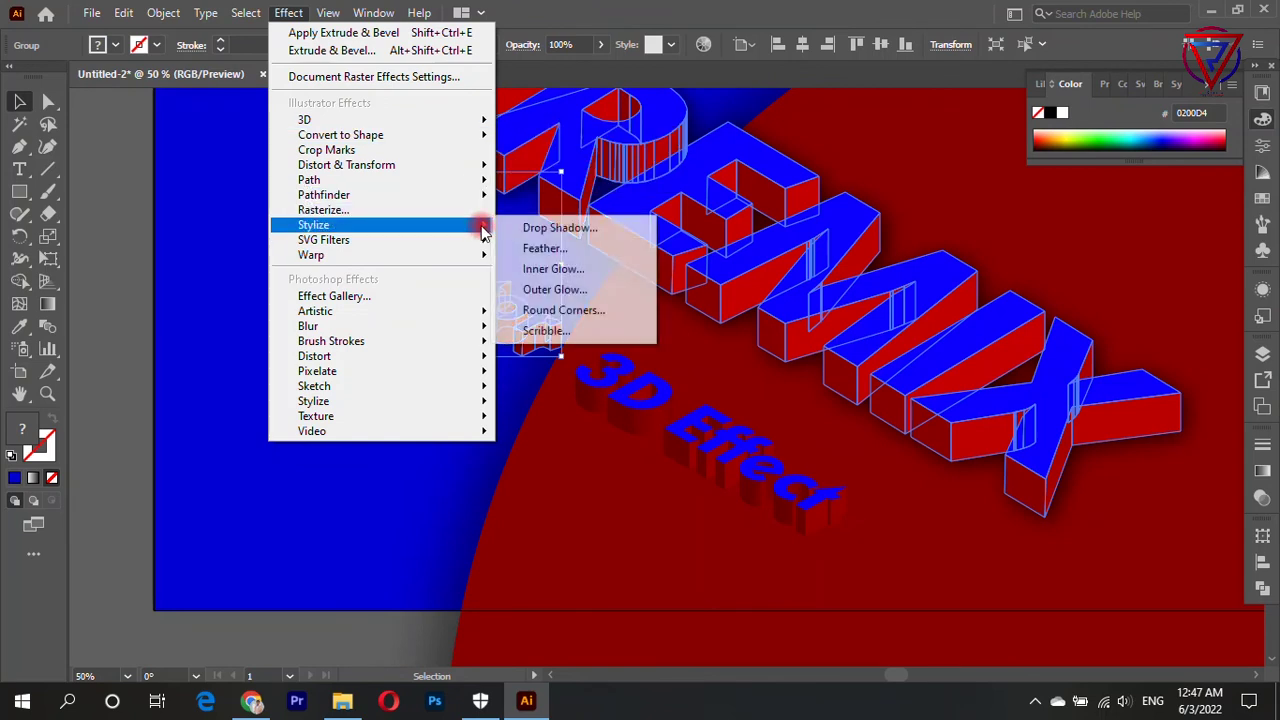
pyautogui.click(560, 228)
pyautogui.click(1050, 405)
pyautogui.click(786, 430)
pyautogui.click(250, 12)
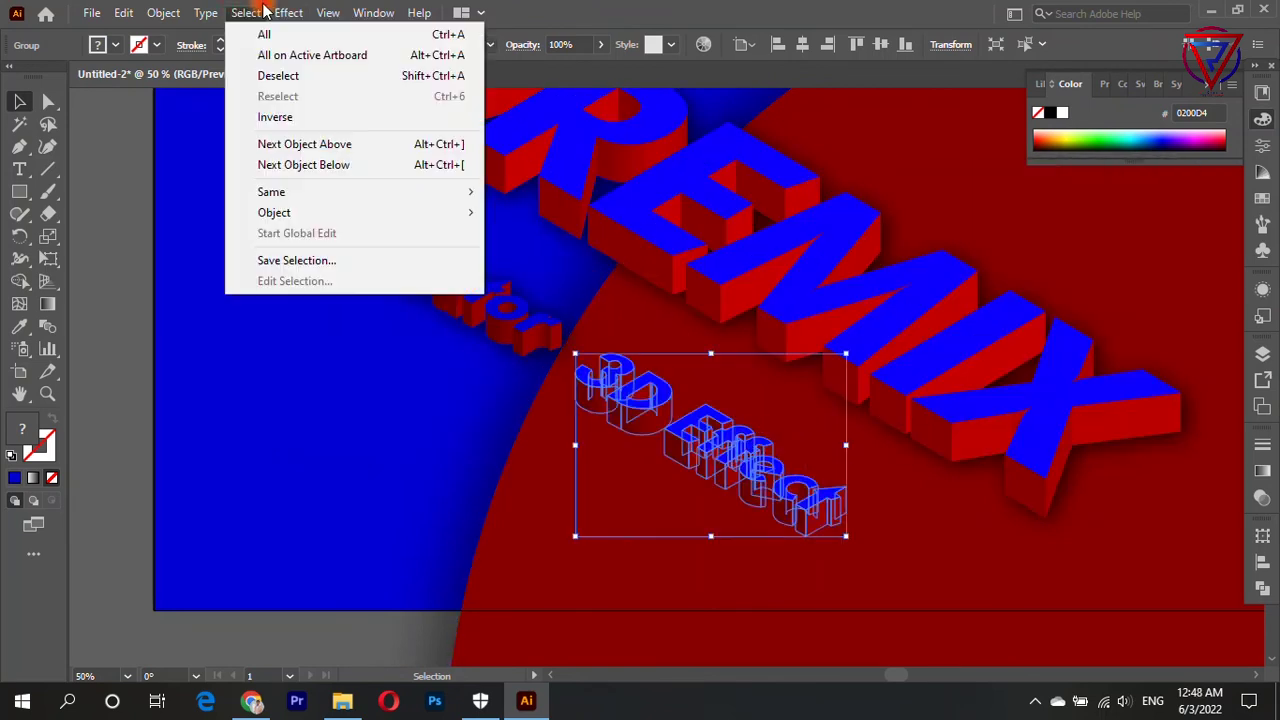
pyautogui.click(315, 27)
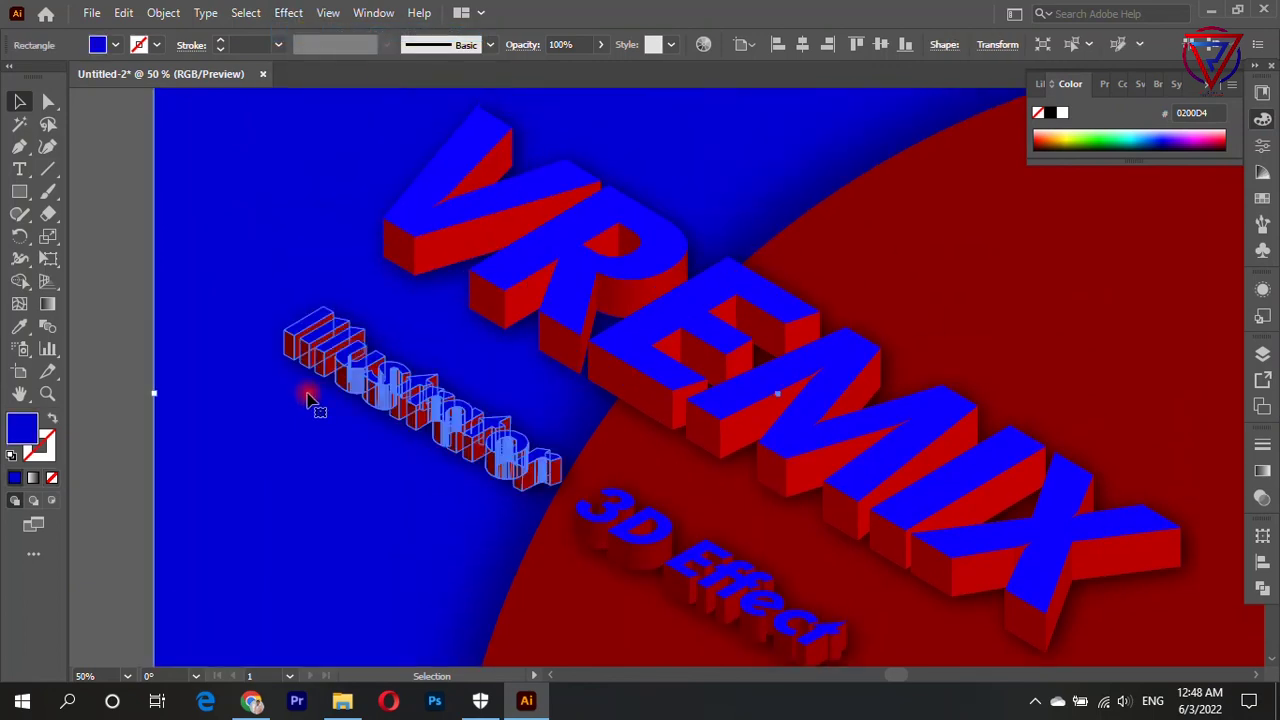
# Select both the blue background rectangle and the dark-red circle.
pyautogui.click(308, 400)
pyautogui.scroll(-4, 308, 400)
pyautogui.scroll(1, 309, 374)
pyautogui.scroll(1, 309, 374)
pyautogui.scroll(1, 333, 415)
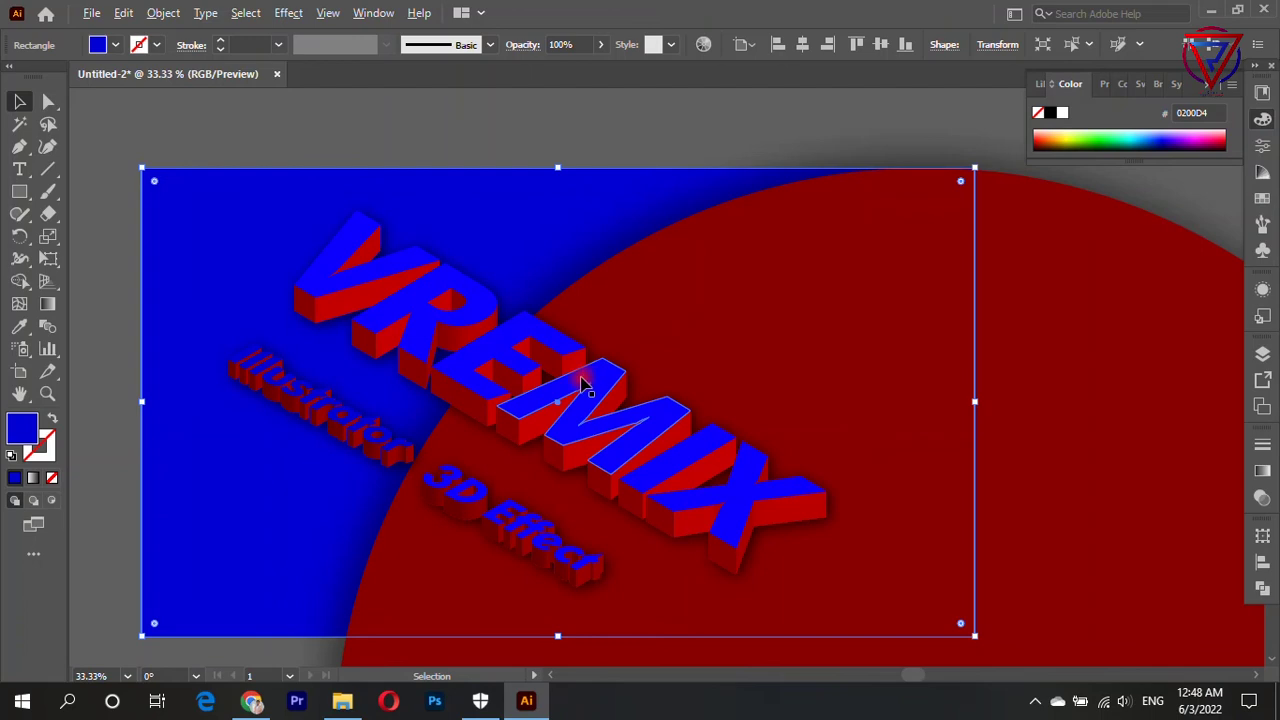
pyautogui.scroll(2, 357, 480)
pyautogui.scroll(-2, 357, 480)
pyautogui.scroll(-1, 651, 410)
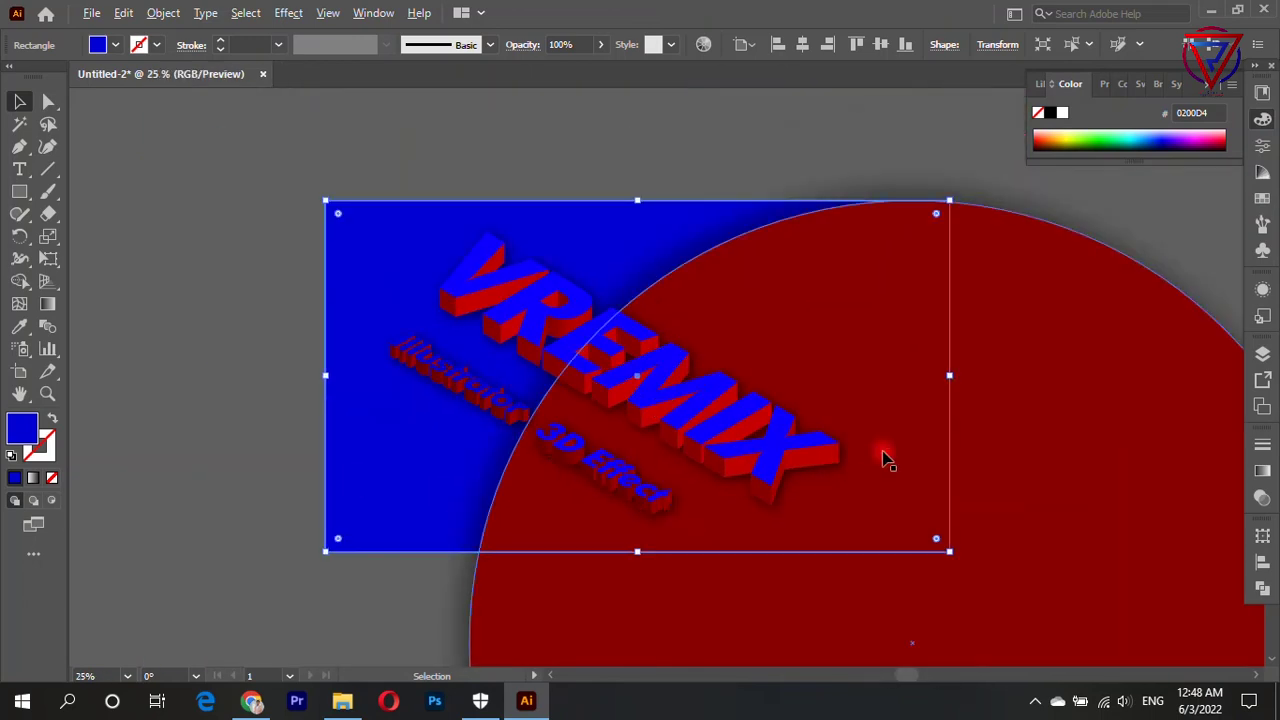
pyautogui.scroll(-1, 754, 120)
pyautogui.scroll(-2, 537, 269)
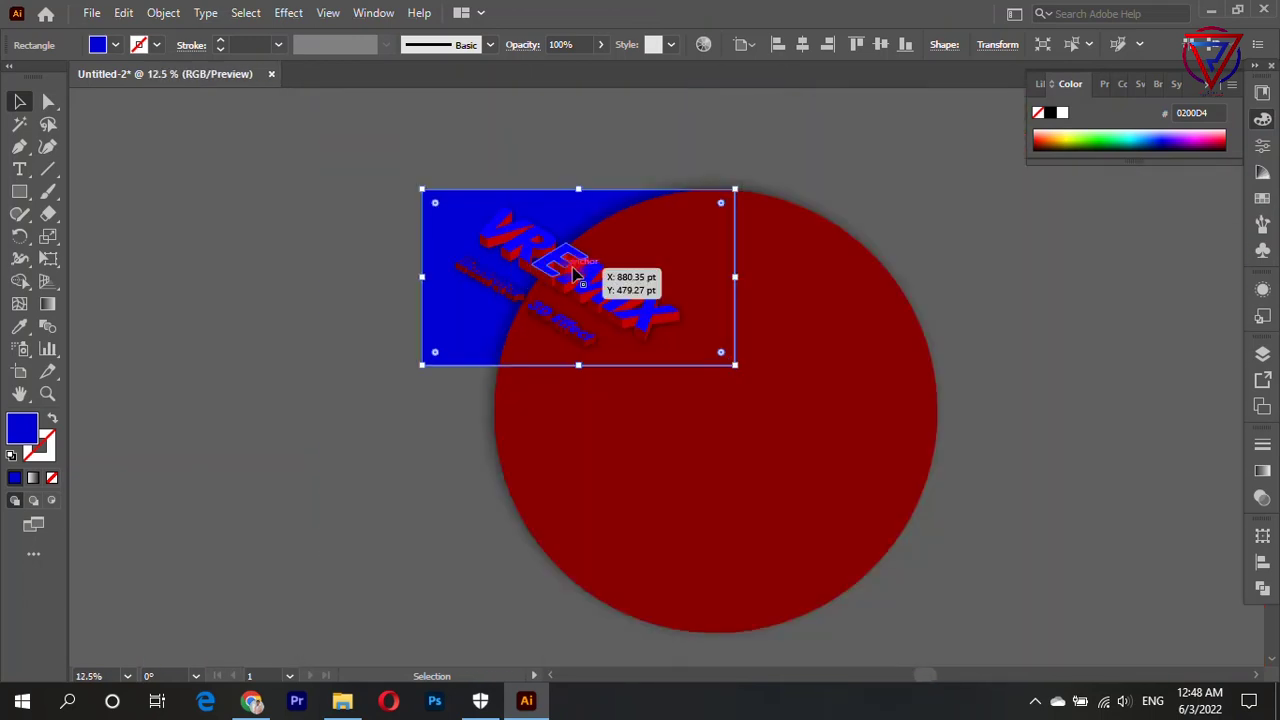
pyautogui.scroll(1, 686, 337)
pyautogui.click(912, 497)
pyautogui.moveTo(697, 107); pyautogui.dragTo(763, 240)
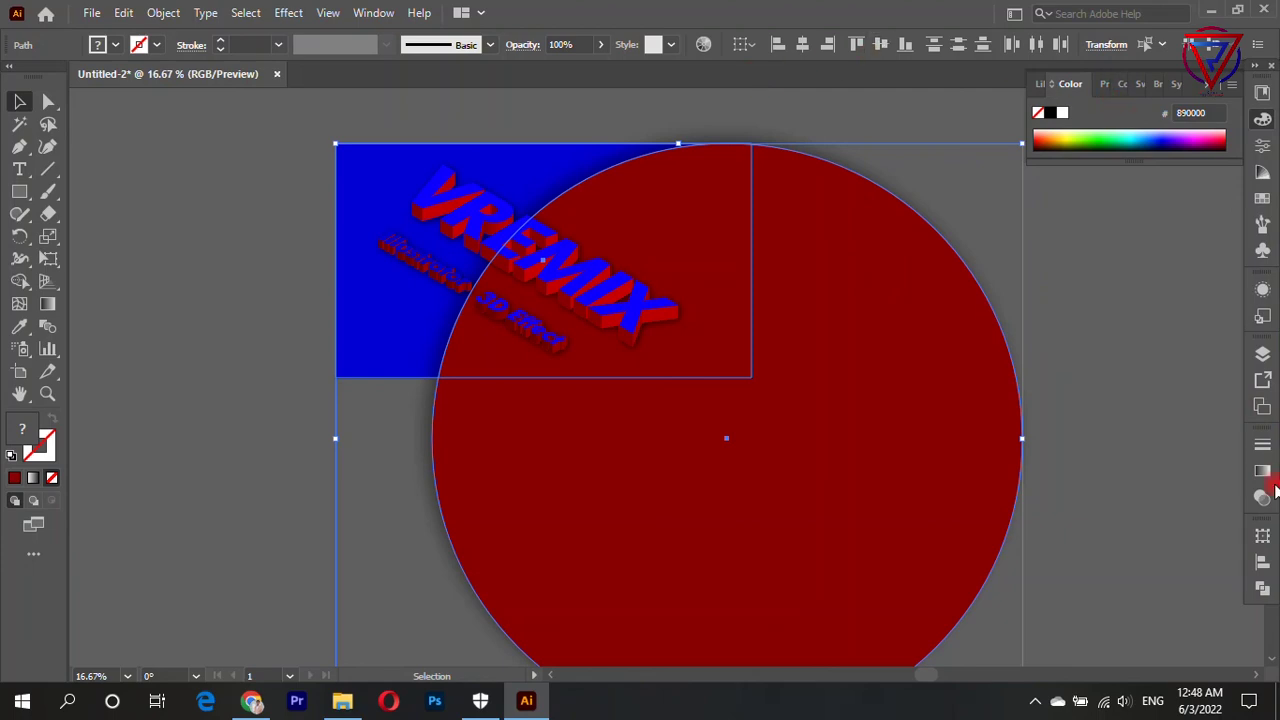
# Delete the circle regions outside the artboard with the Shape Builder, then deselect.
pyautogui.click(1264, 590)
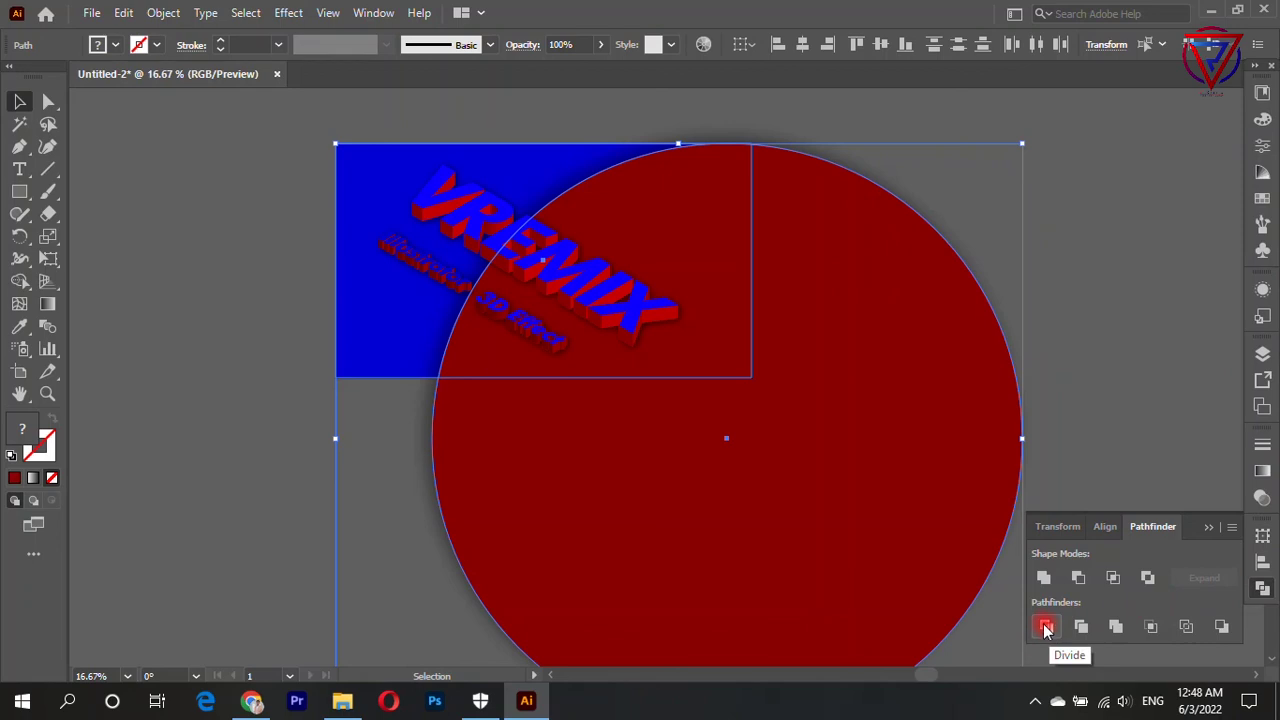
pyautogui.click(20, 283)
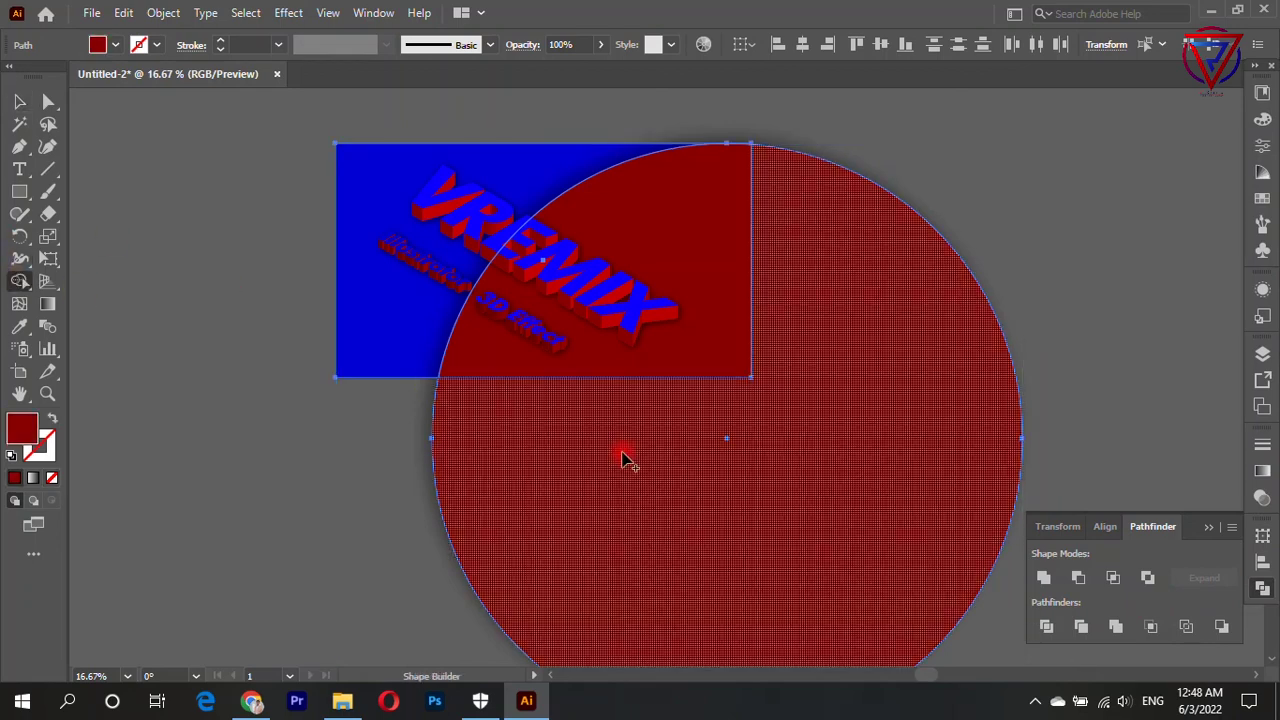
pyautogui.keyDown('alt'); pyautogui.click(622, 458); pyautogui.keyUp('alt')
pyautogui.click(20, 101)
pyautogui.hotkey('ctrl', '=')
pyautogui.hotkey('ctrl', '=')
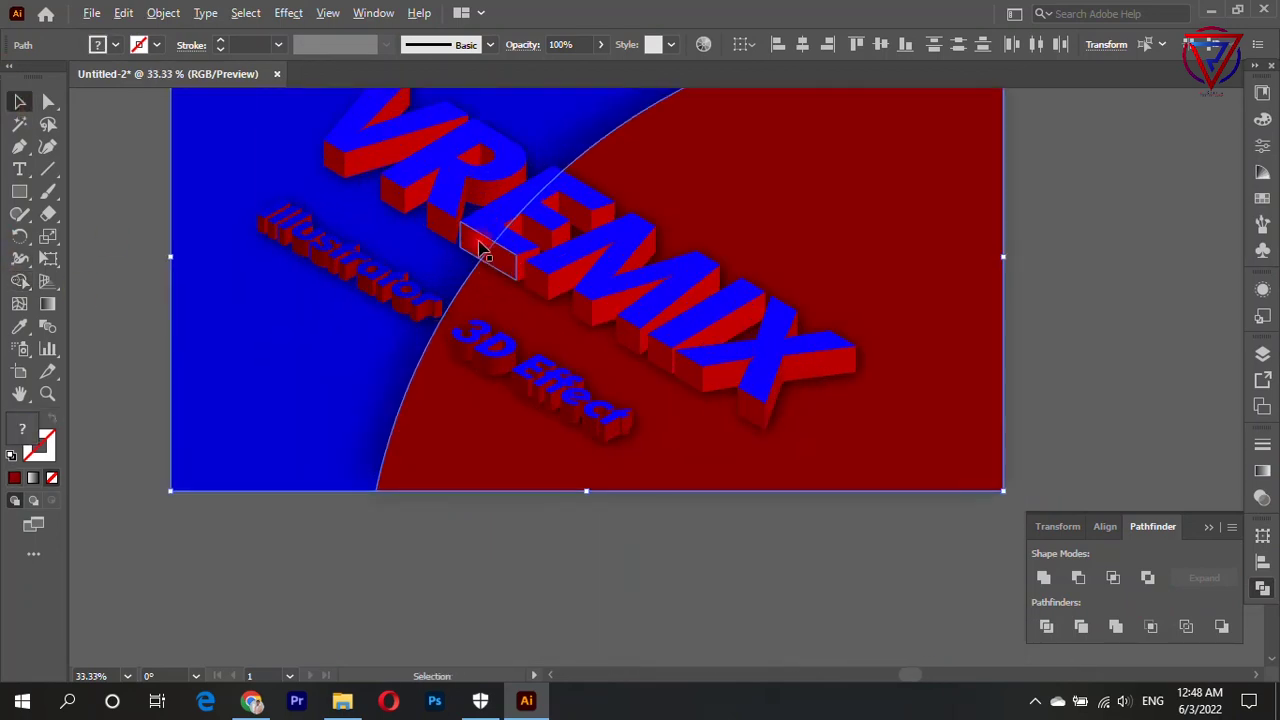
pyautogui.click(306, 123)
pyautogui.hotkey('ctrl', '-')
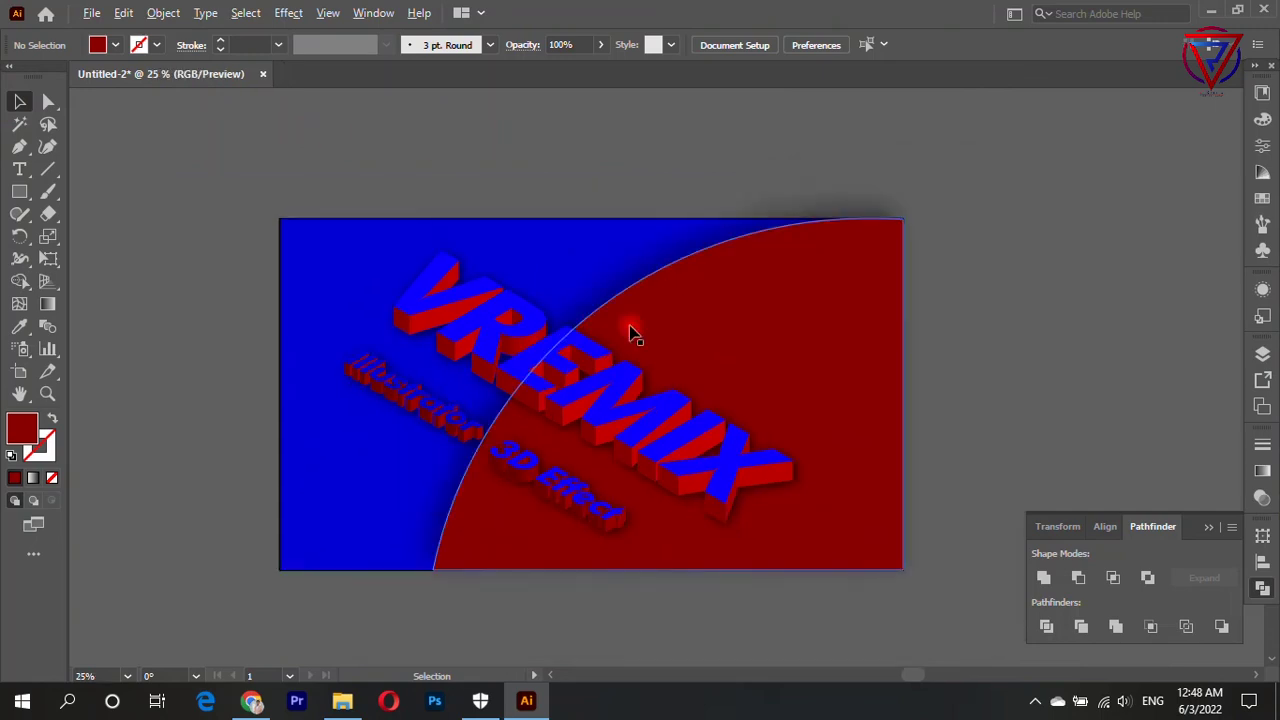
# Hide the dark-red shape's existing drop shadow in Appearance, cancelling a duplicate Drop Shadow first.
pyautogui.scroll(-1, 720, 171)
pyautogui.keyDown('alt'); pyautogui.scroll(1, 1128, 251); pyautogui.keyUp('alt')
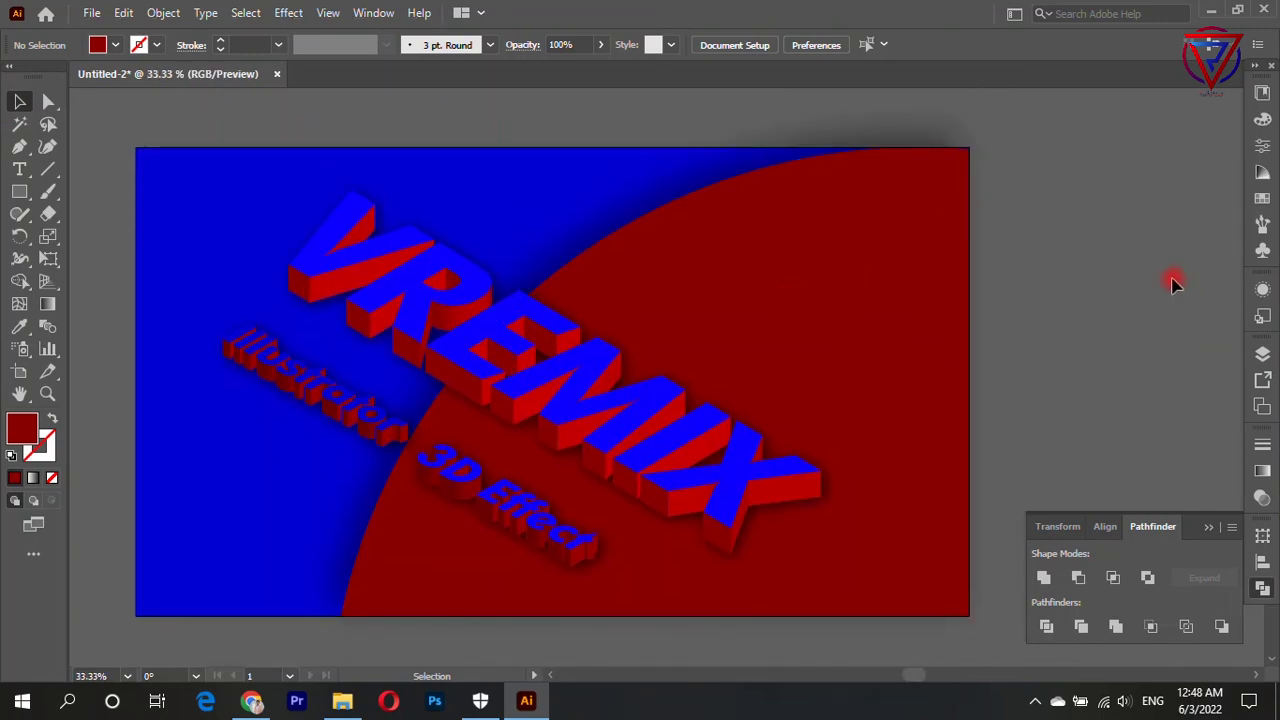
pyautogui.click(900, 298)
pyautogui.click(286, 12)
pyautogui.moveTo(313, 225)
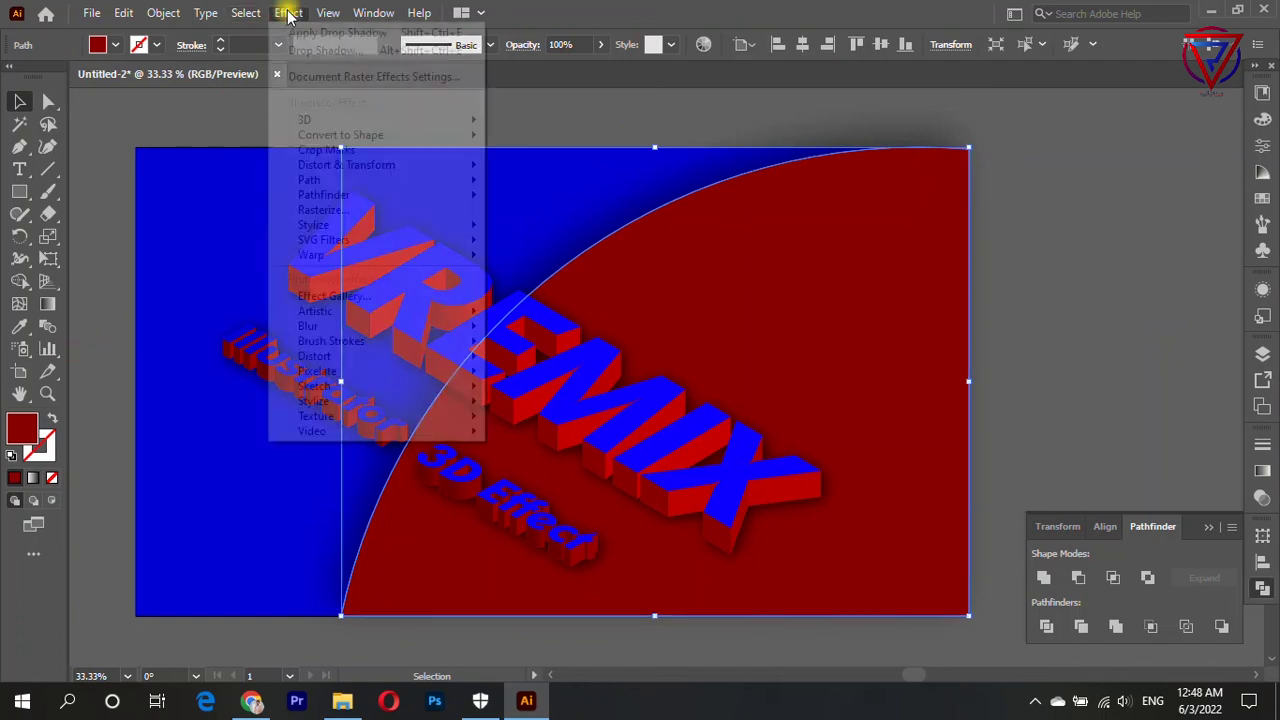
pyautogui.click(576, 228)
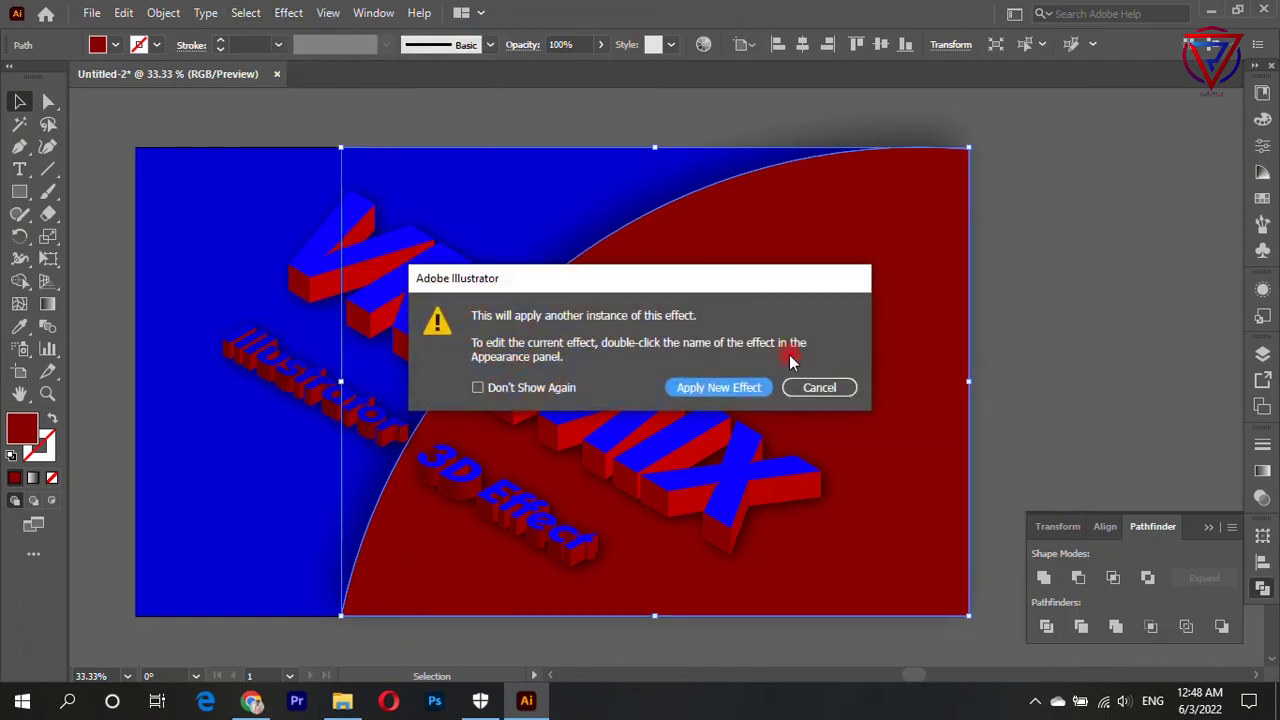
pyautogui.click(752, 385)
pyautogui.click(1092, 408)
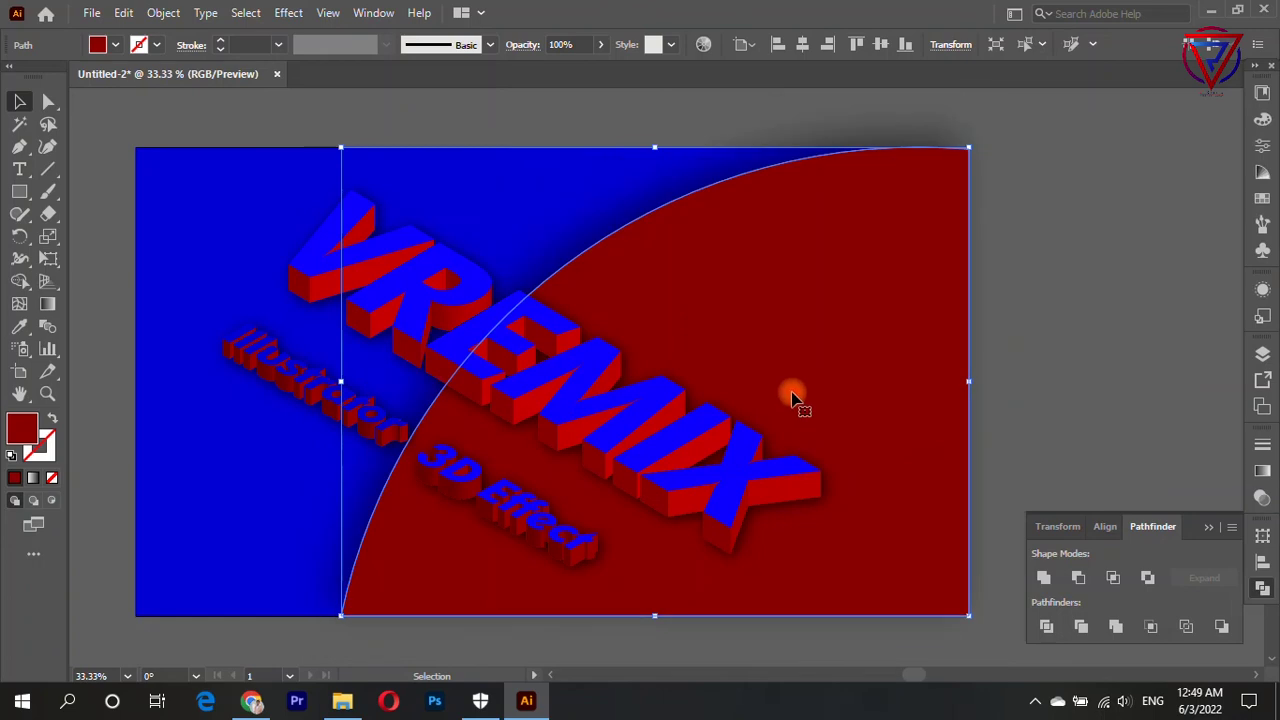
pyautogui.click(1260, 289)
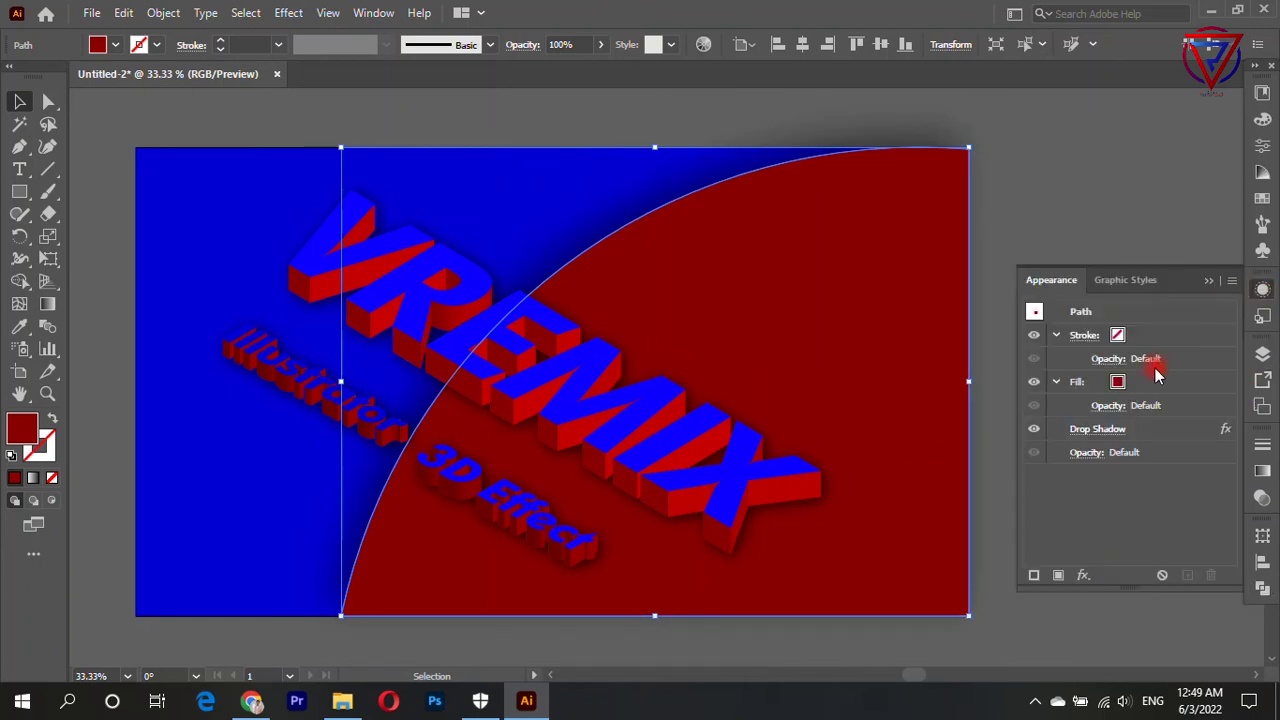
pyautogui.click(1033, 428)
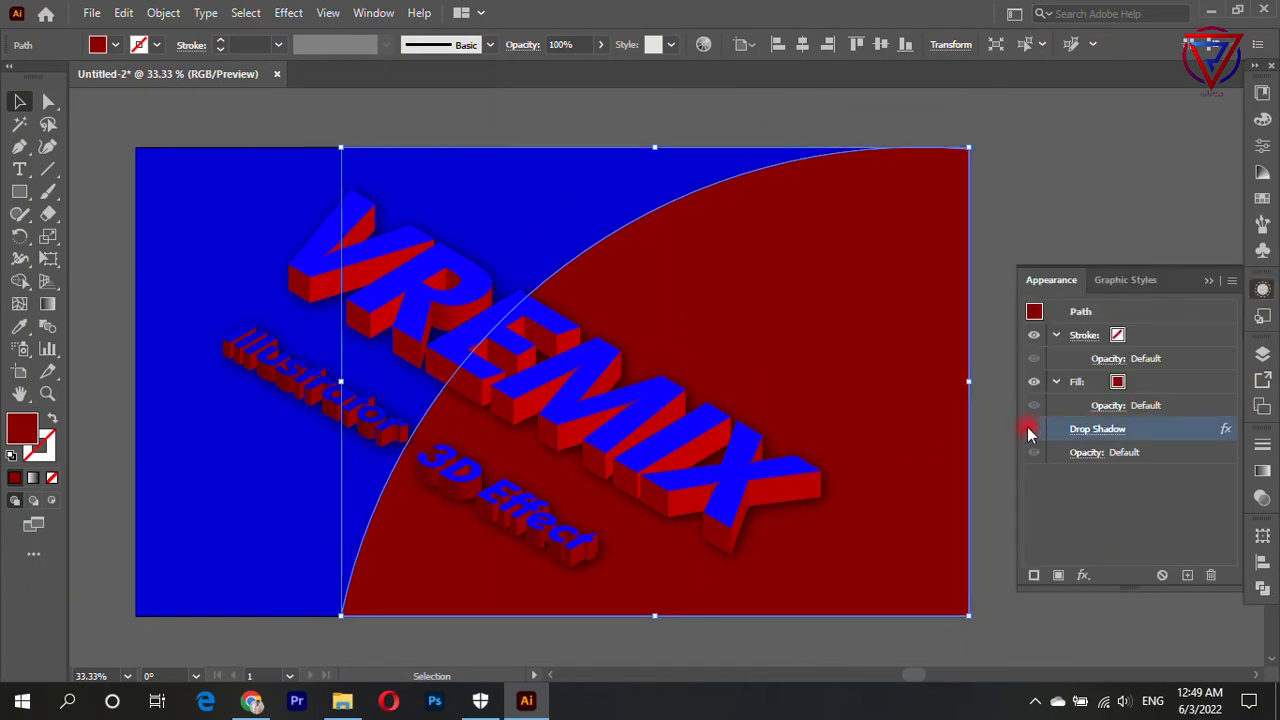
pyautogui.click(1020, 175)
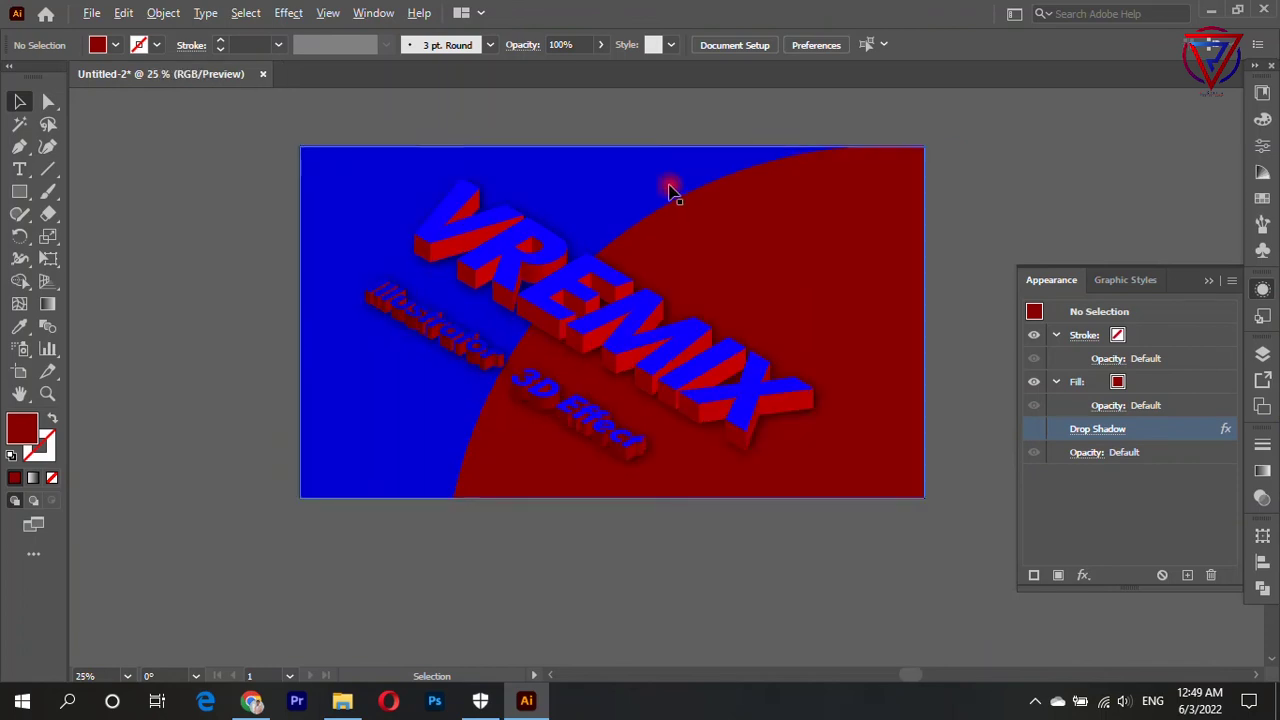